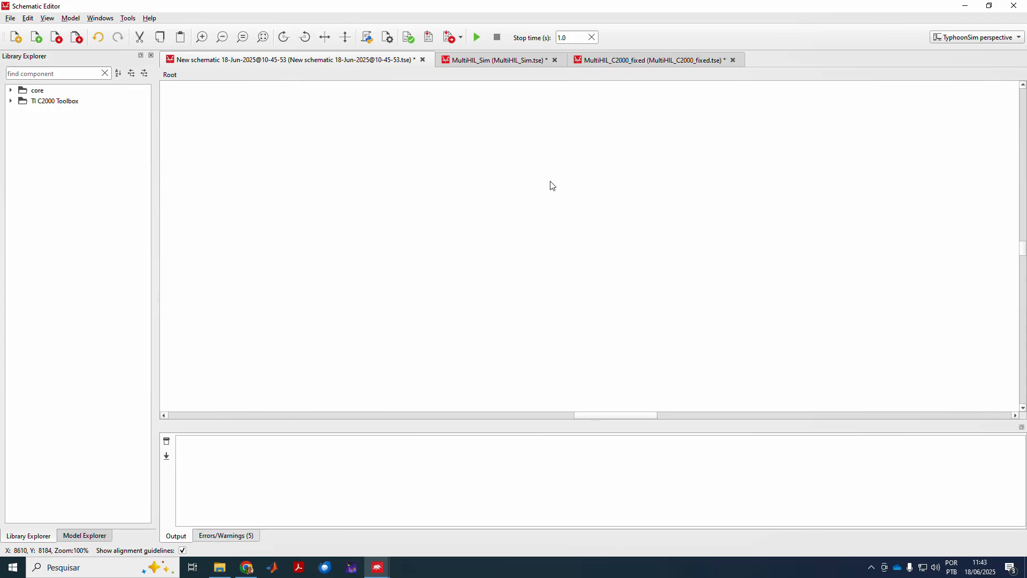
Search the library for 'dio' and place a Diode component on the schematic.
left_click(32, 74)
type("diode")
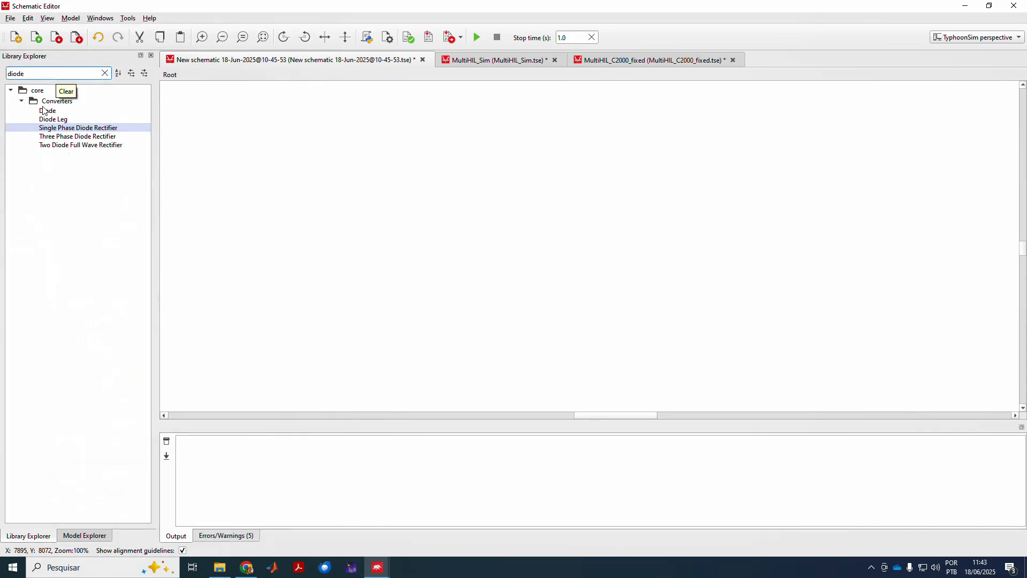
double_click(46, 111)
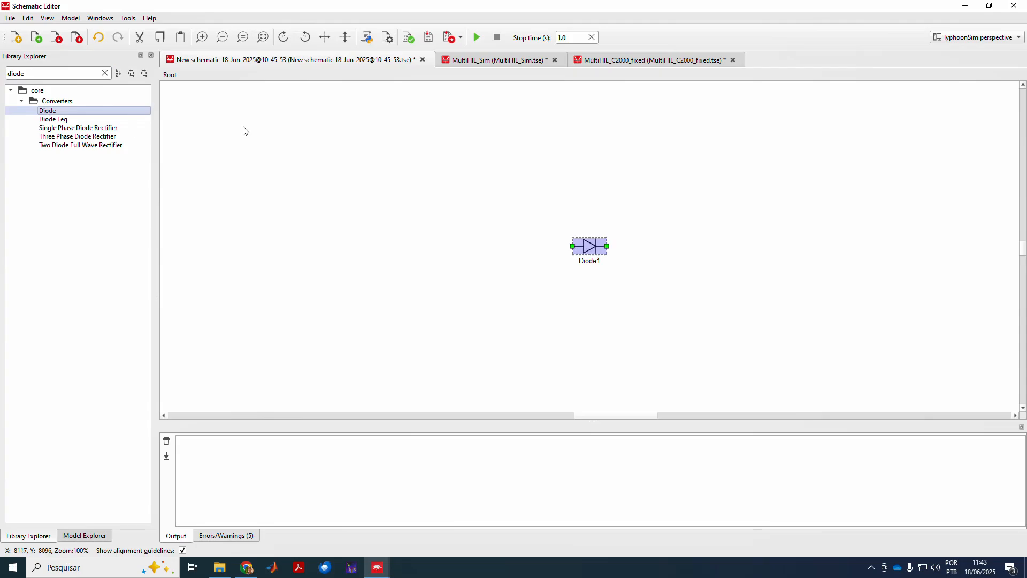
Search 'igb', place an IGBT, move IGBT1 left of Diode1 and open its properties.
left_click_drag(65, 74, 3, 62)
type("igbt")
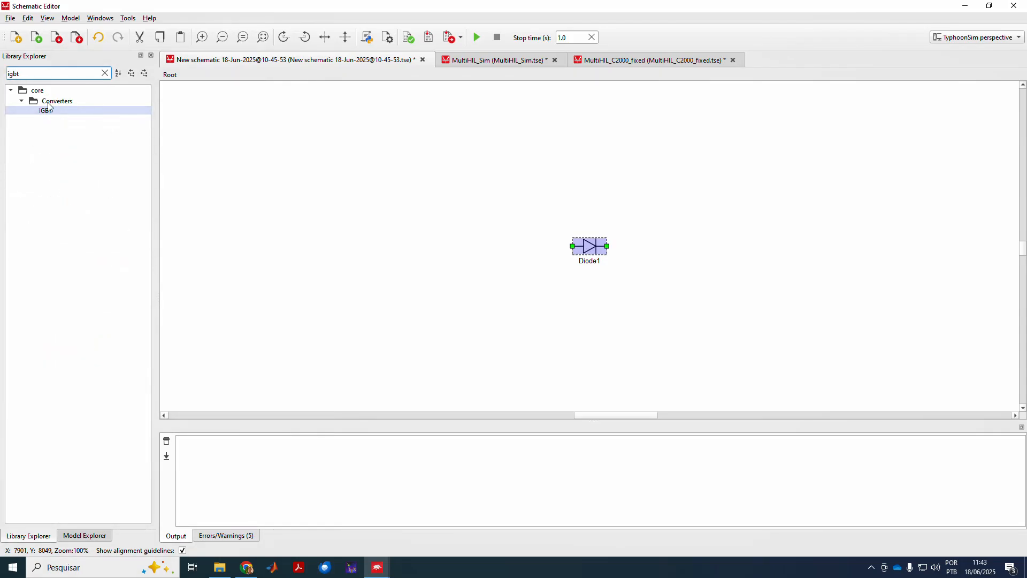
double_click(47, 111)
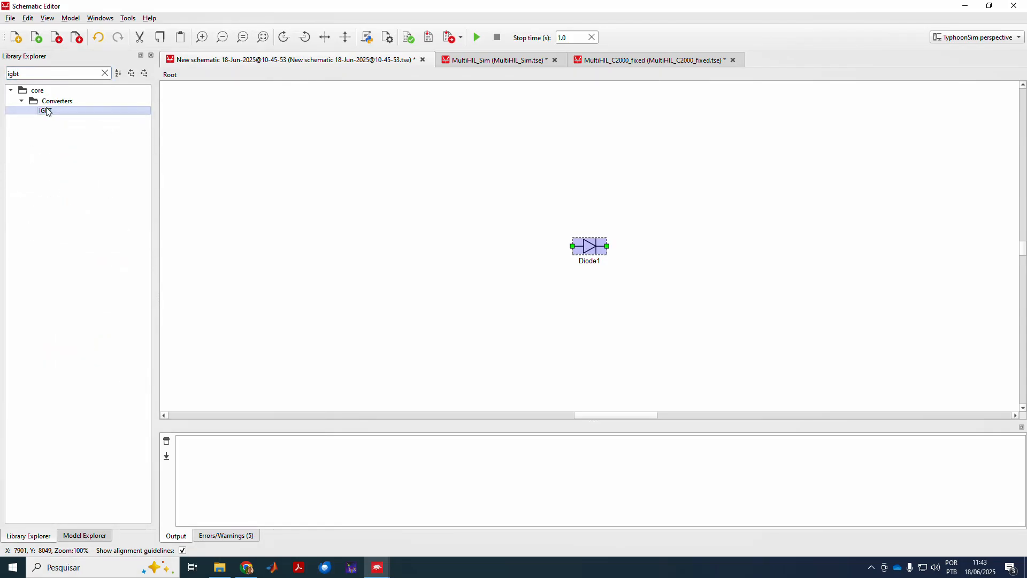
left_click_drag(584, 254, 432, 239)
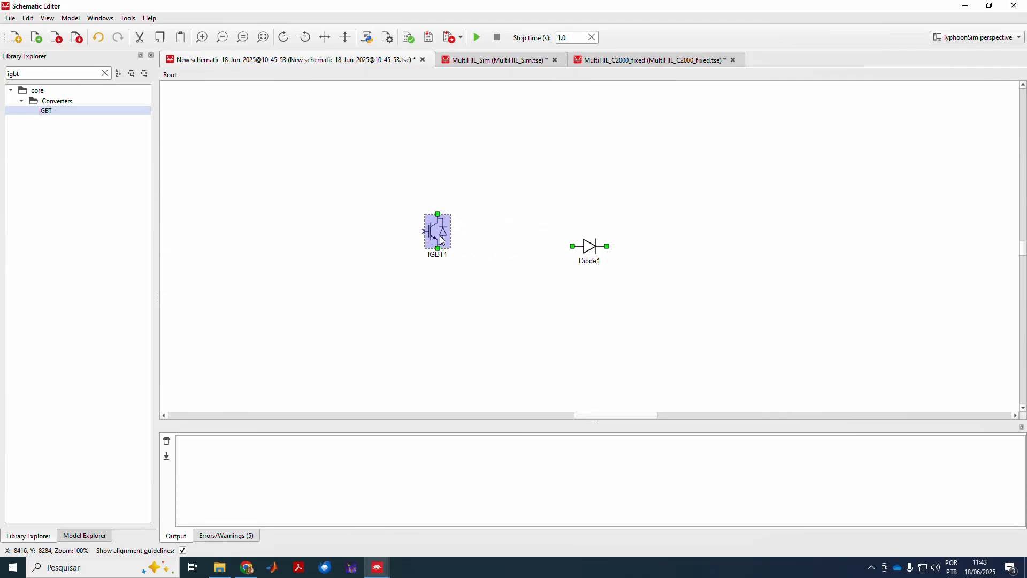
double_click(441, 240)
Enable Losses calculation and Temperatures calculation on IGBT1's Losses tab.
left_click(452, 254)
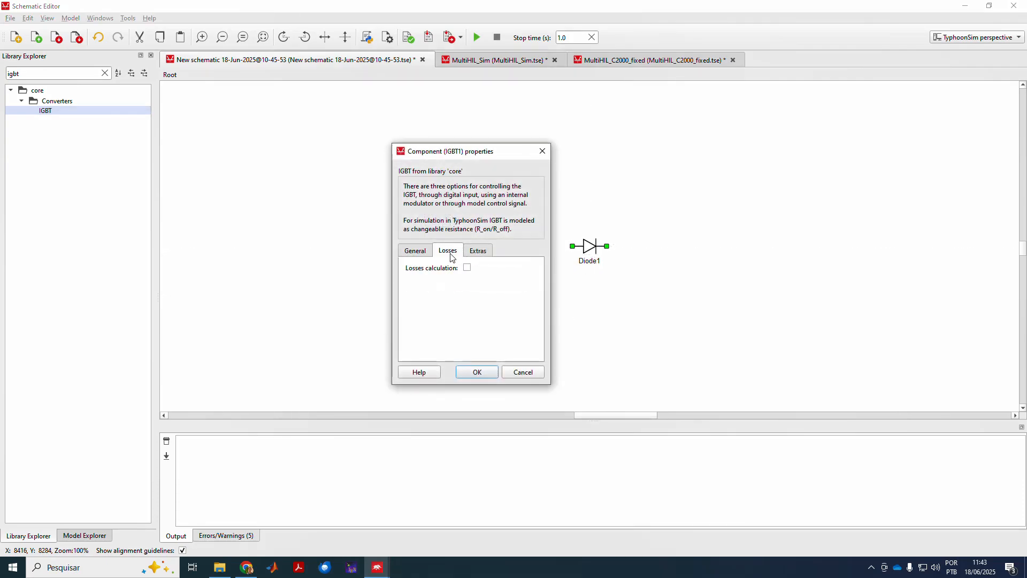
left_click_drag(487, 153, 350, 135)
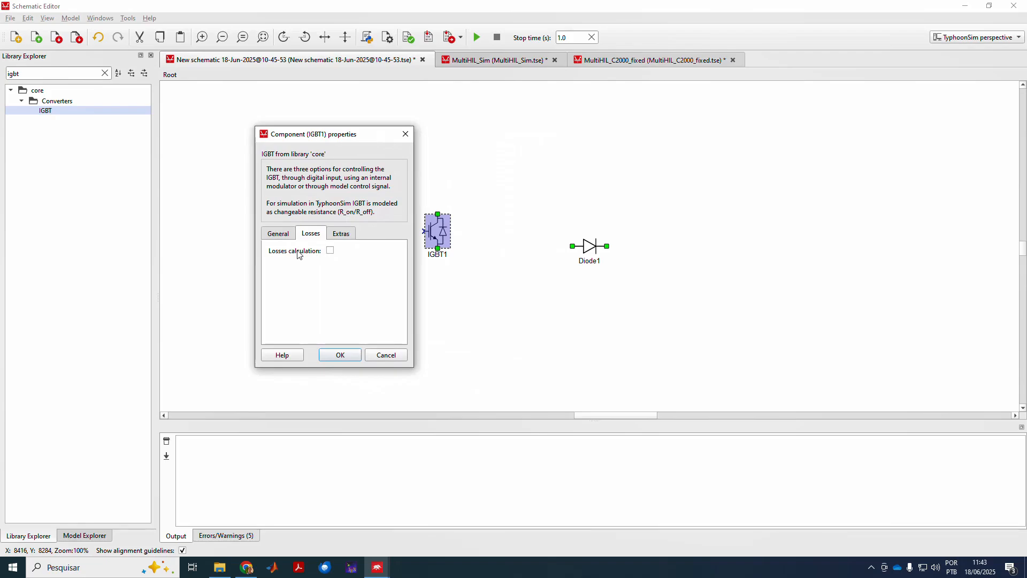
left_click(330, 251)
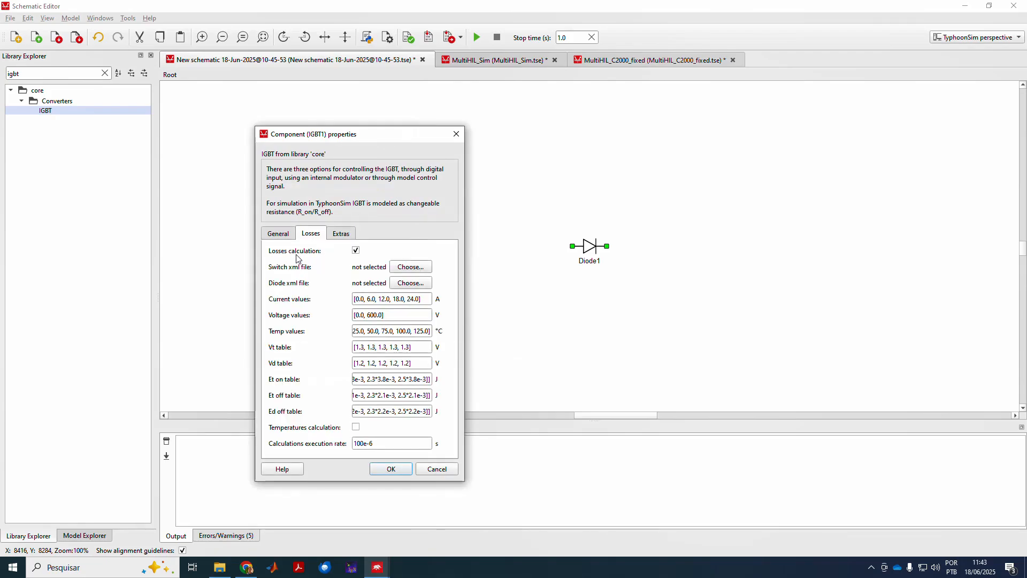
left_click(355, 428)
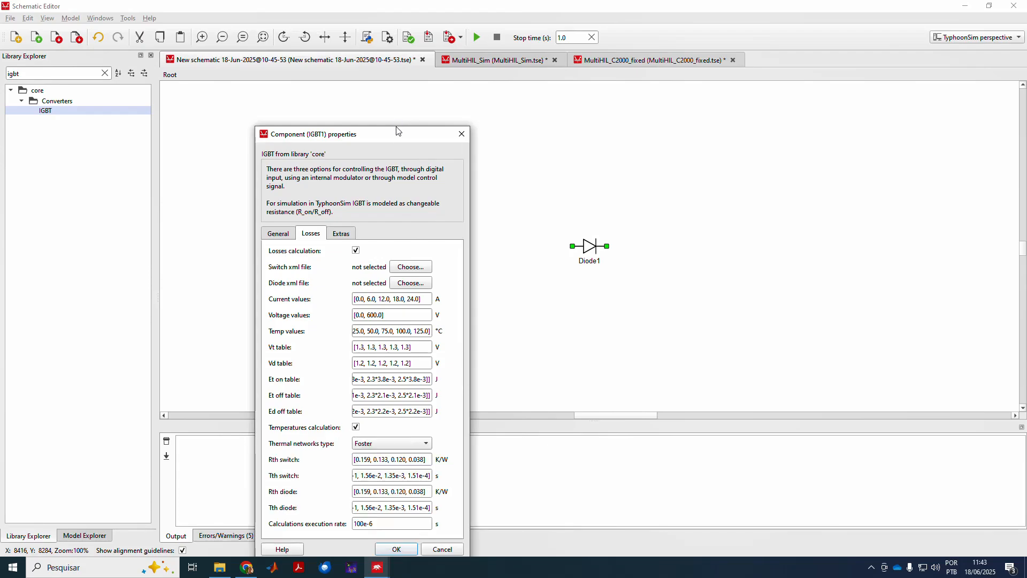
left_click_drag(399, 142, 374, 93)
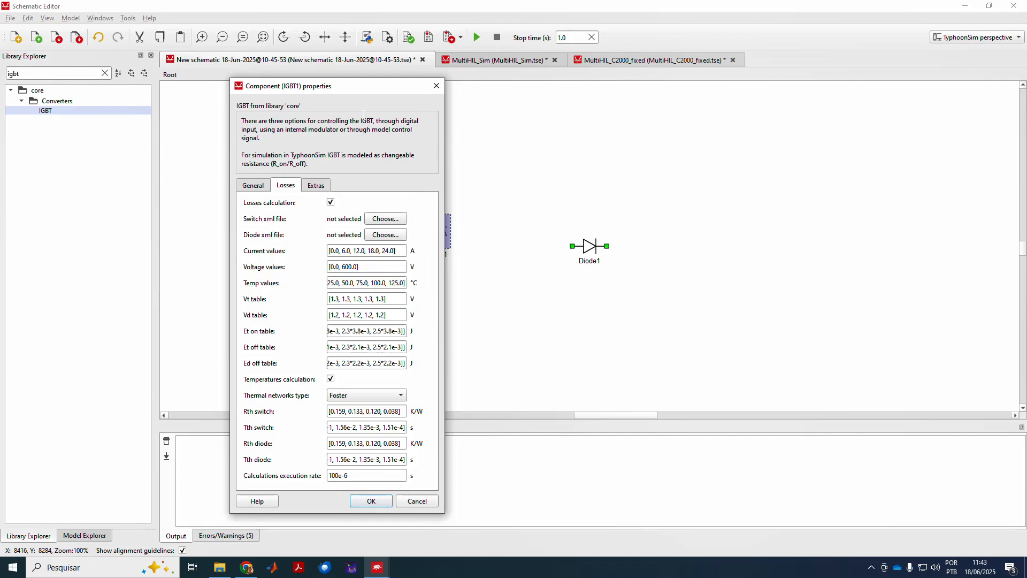
left_click_drag(363, 89, 296, 88)
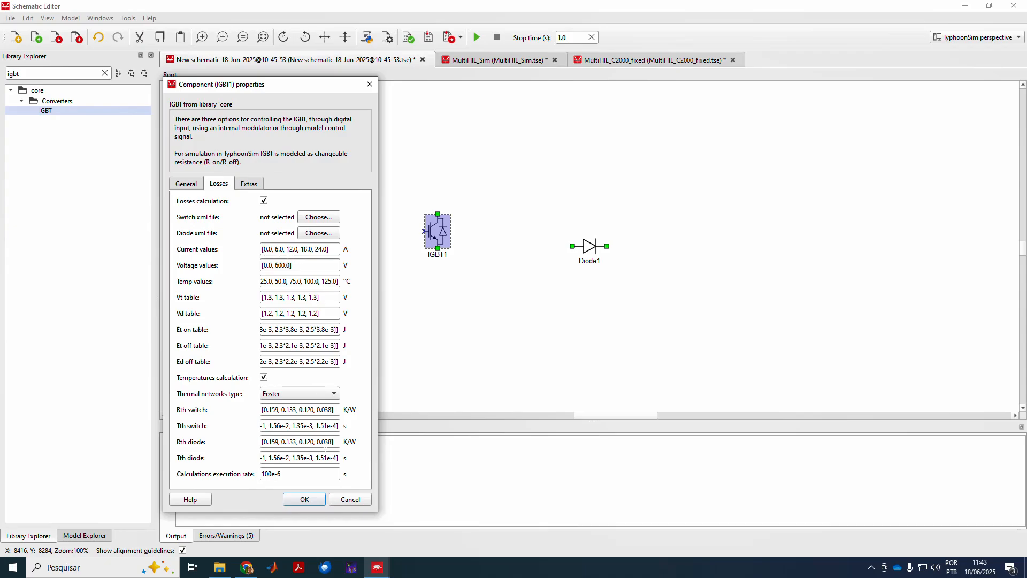
left_click(247, 567)
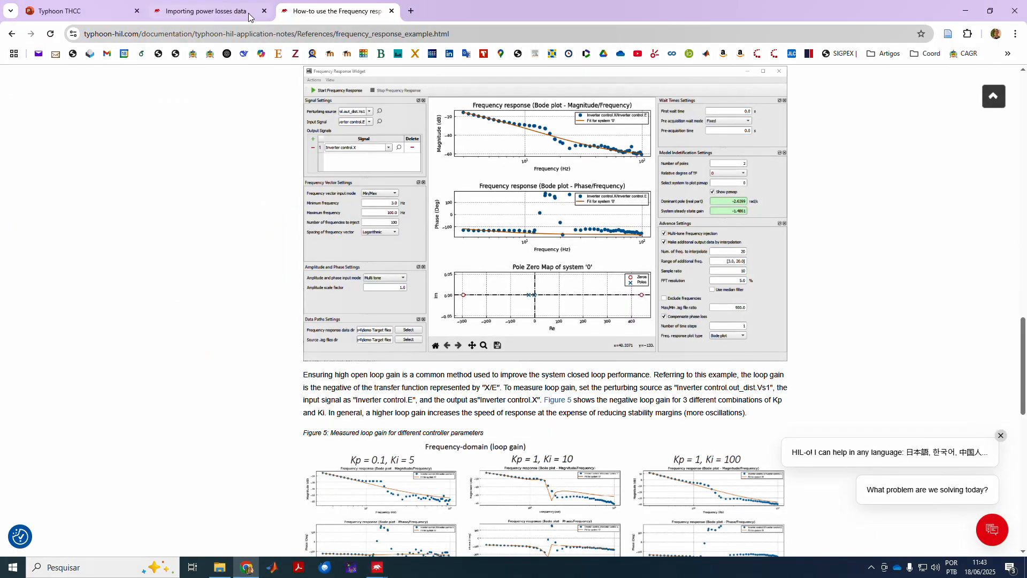
Show the 'Importing power losses data' page at its datasheet import section, highlighting the heading.
left_click(228, 10)
scroll(546, 208, "up", 15)
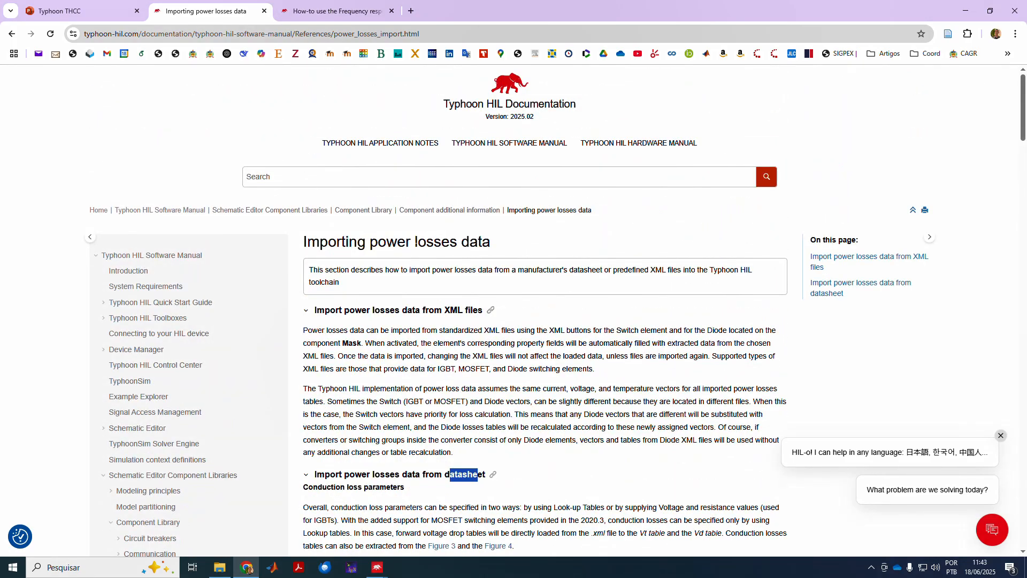
scroll(459, 368, "down", 2)
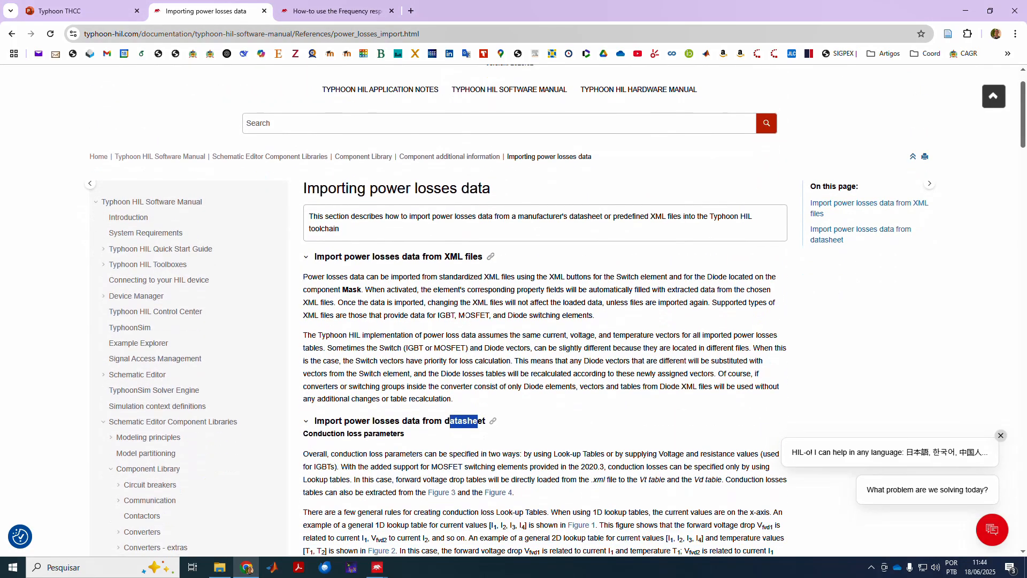
left_click(459, 367)
left_click_drag(434, 367, 472, 367)
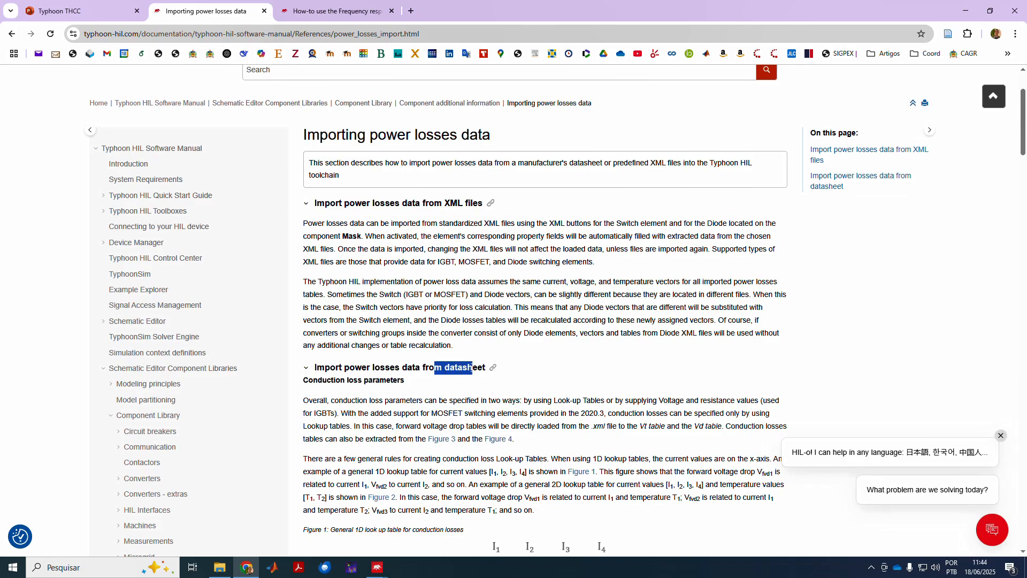
Open 5SNG 0150Q170300_IGBT in Notepad++, scroll through its XML, then close it.
left_click(224, 567)
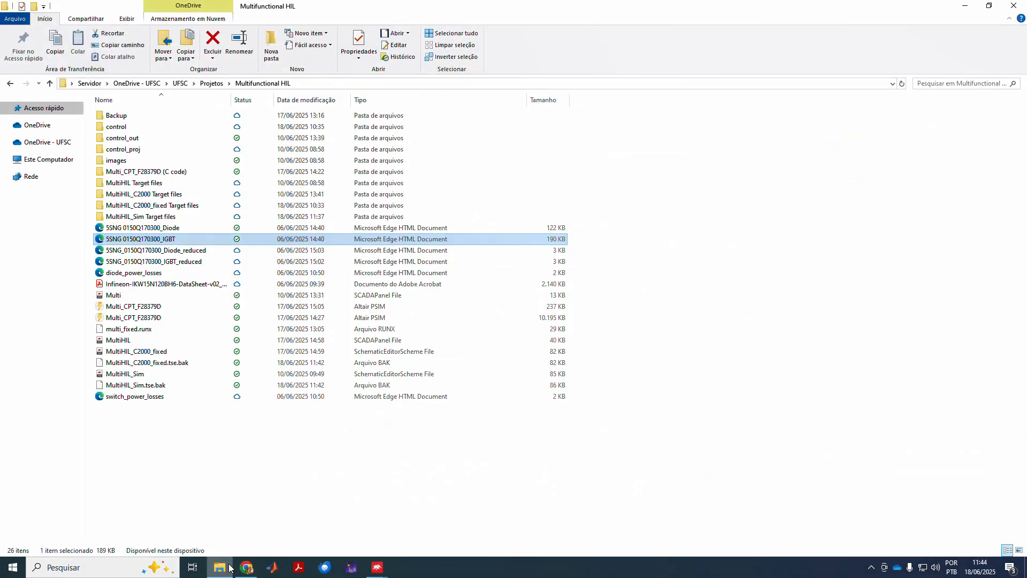
right_click(141, 236)
left_click(126, 231)
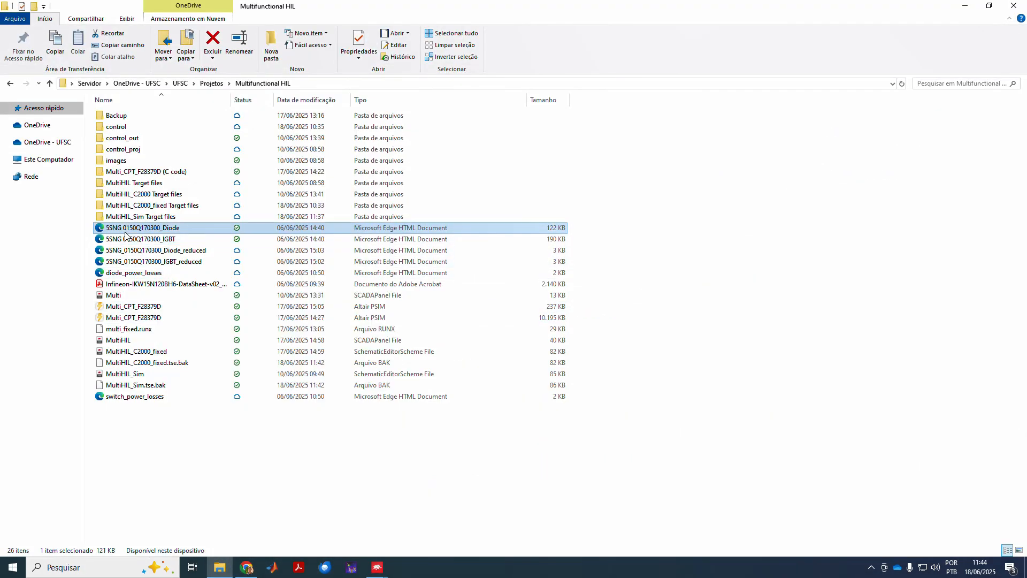
right_click(121, 242)
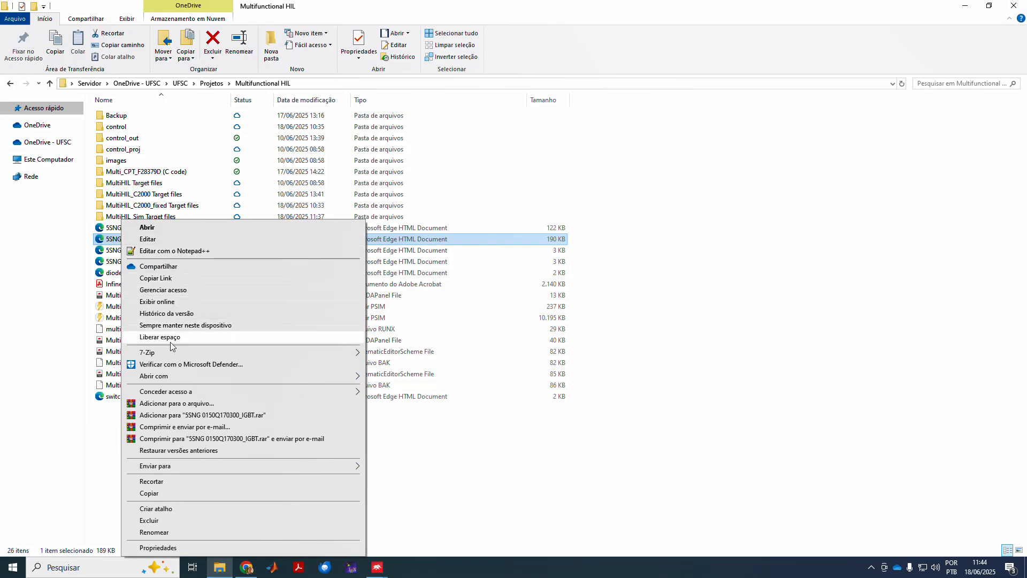
mouse_move(174, 380)
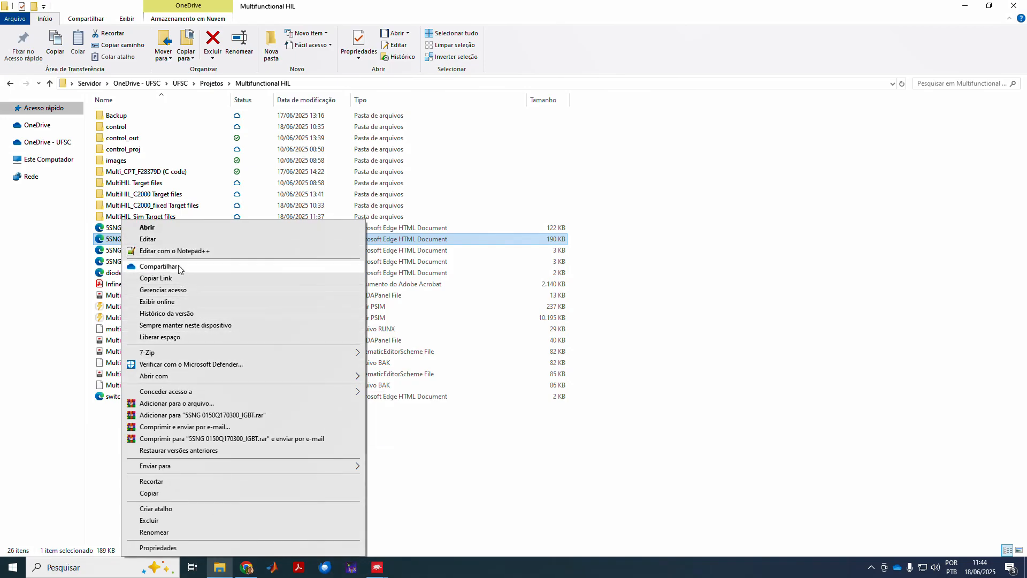
left_click(161, 250)
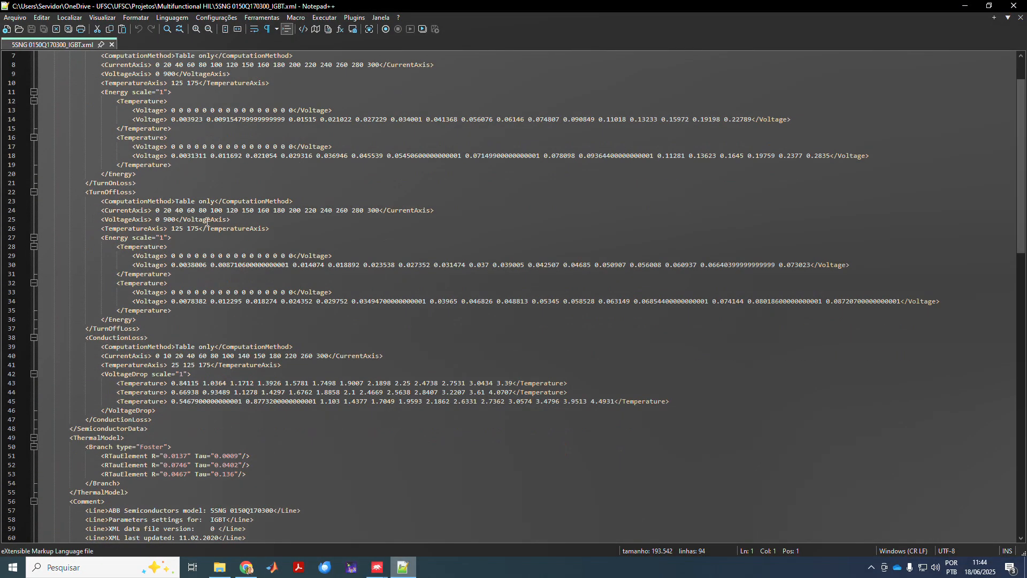
scroll(189, 167, "down", 14)
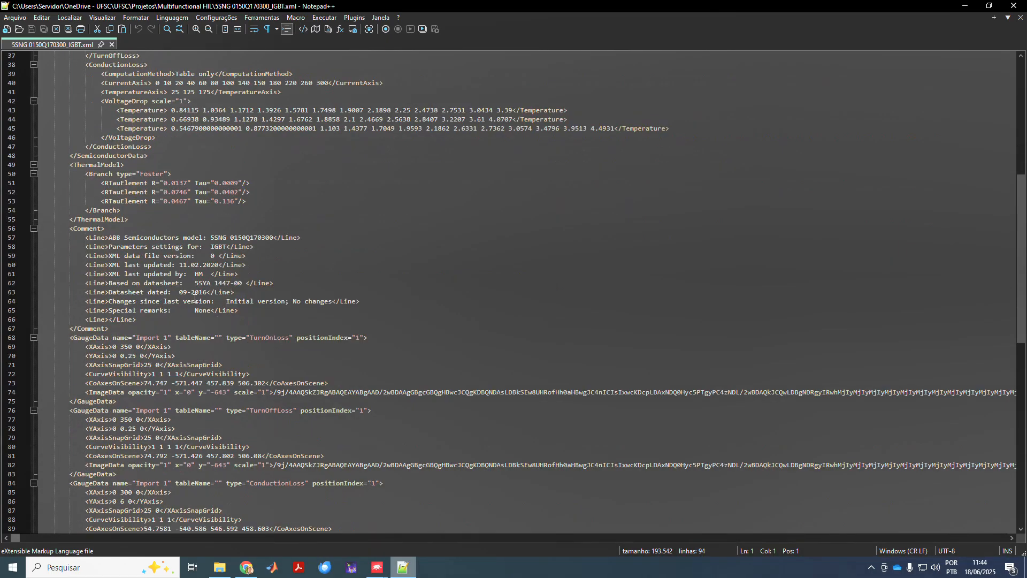
scroll(235, 325, "down", 5)
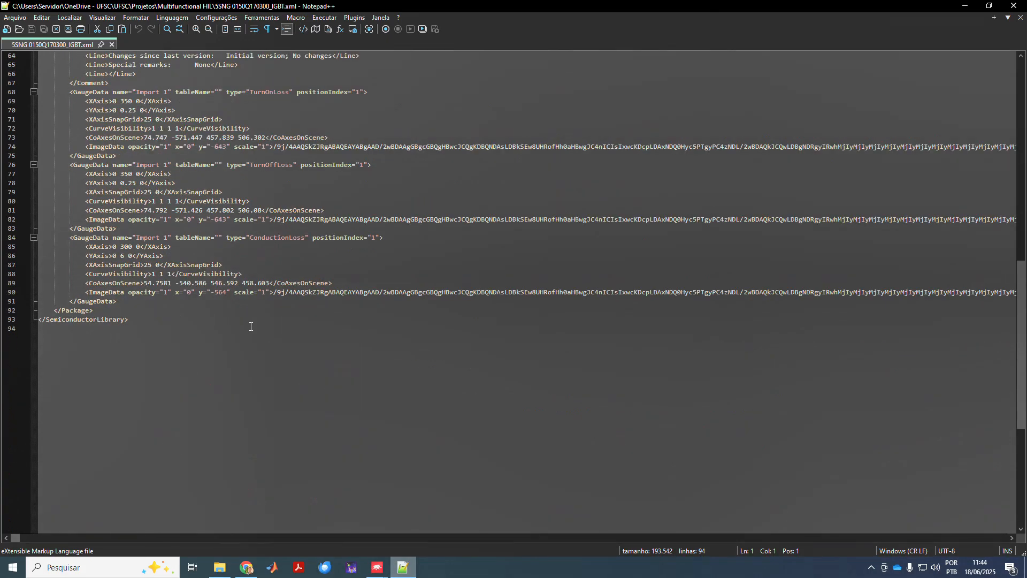
left_click(112, 45)
Close Notepad++, return to Schematic Editor, close IGBT1 properties and switch to the MultiHIL_Sim schematic.
left_click(990, 7)
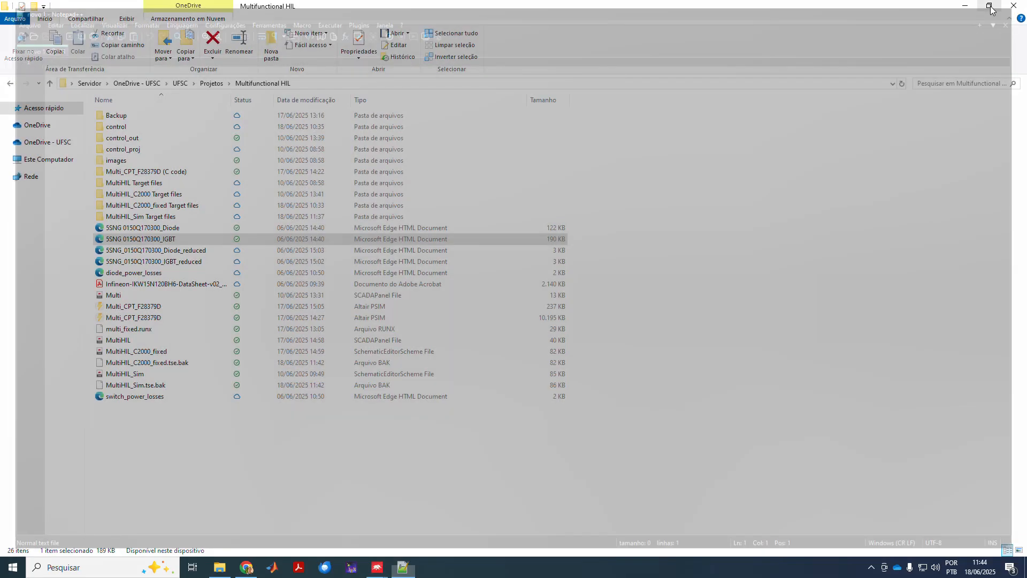
mouse_move(378, 568)
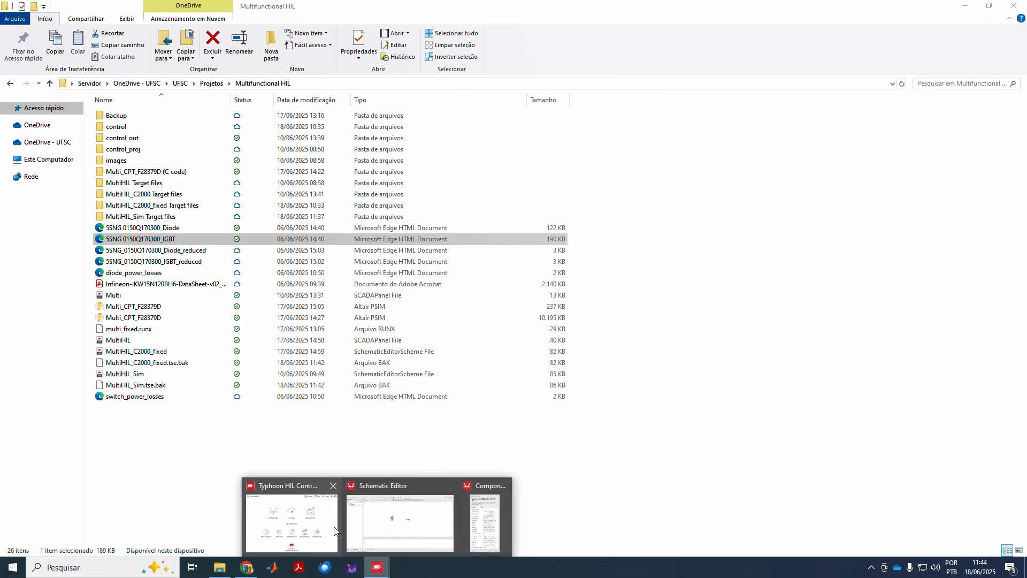
left_click(370, 530)
left_click(369, 84)
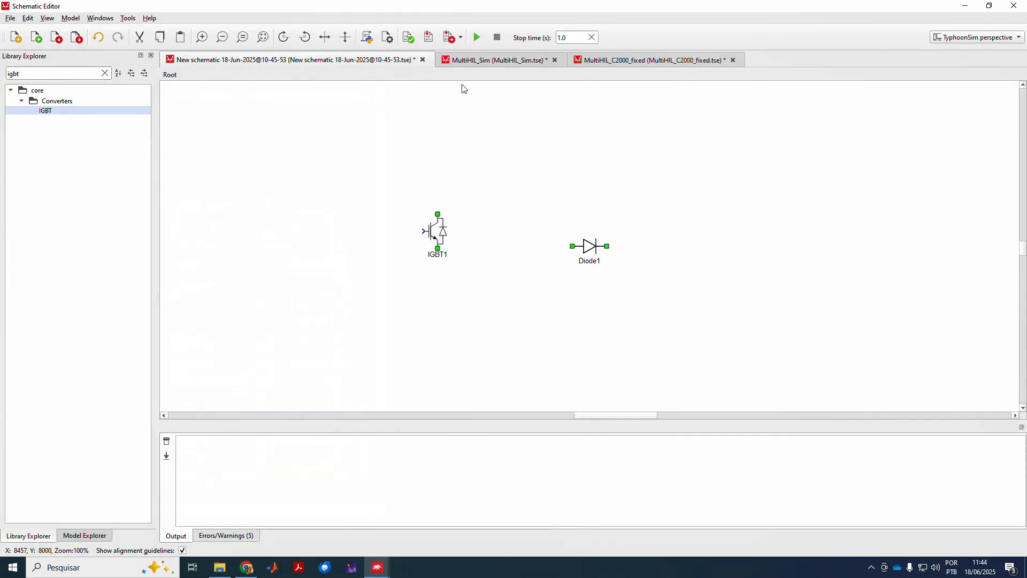
left_click(480, 62)
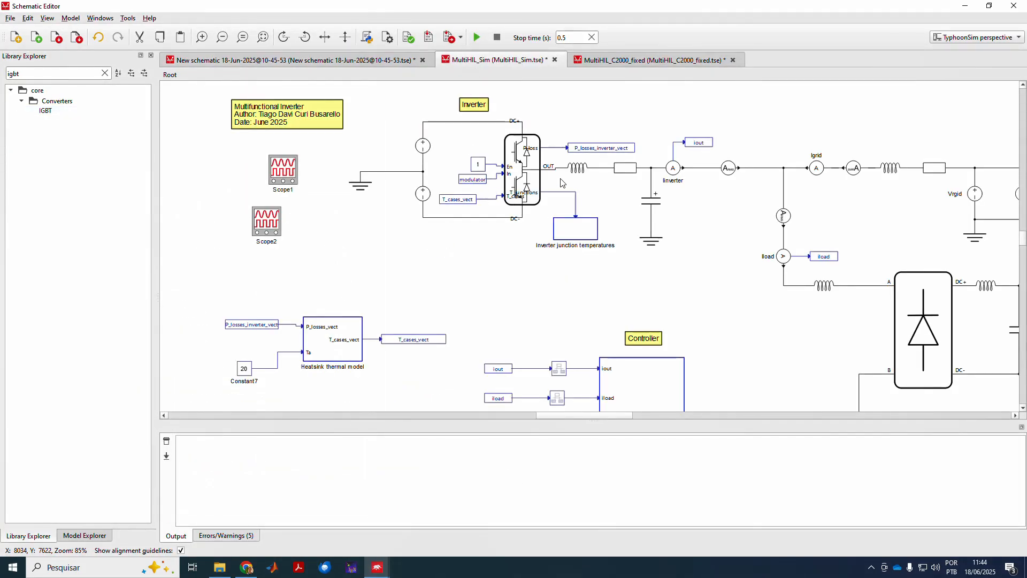
Zoom into the IGBT inverter leg, fit the whole schematic, then bring up the THCC slide deck.
scroll(524, 174, "up", 4)
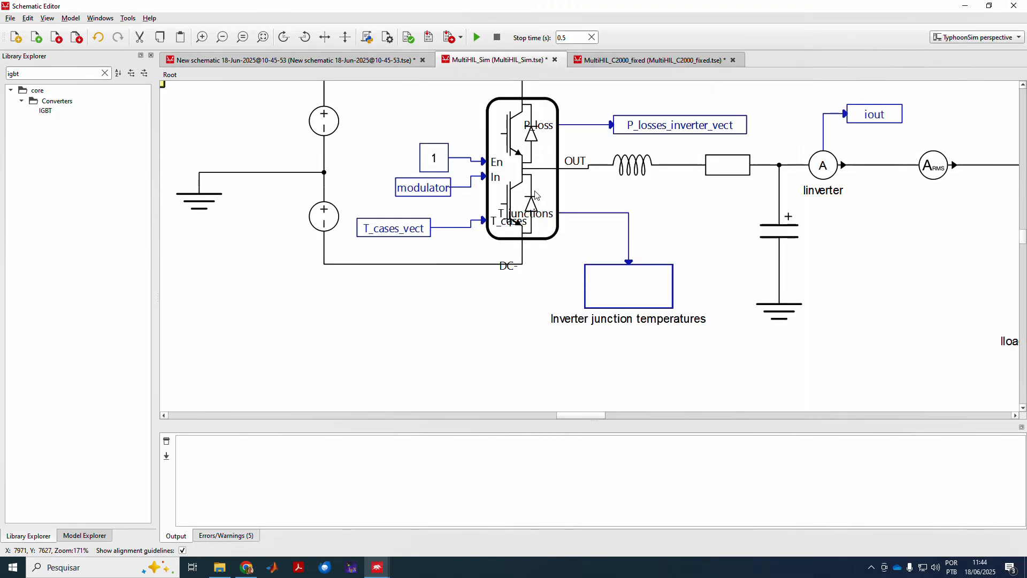
left_click(541, 152)
scroll(512, 270, "up", 2)
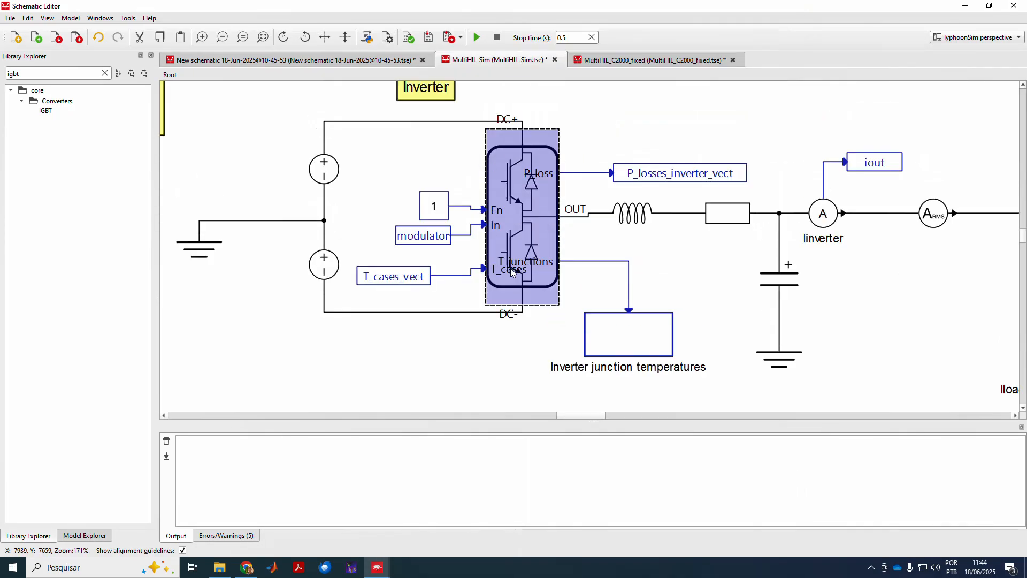
scroll(510, 268, "down", 1)
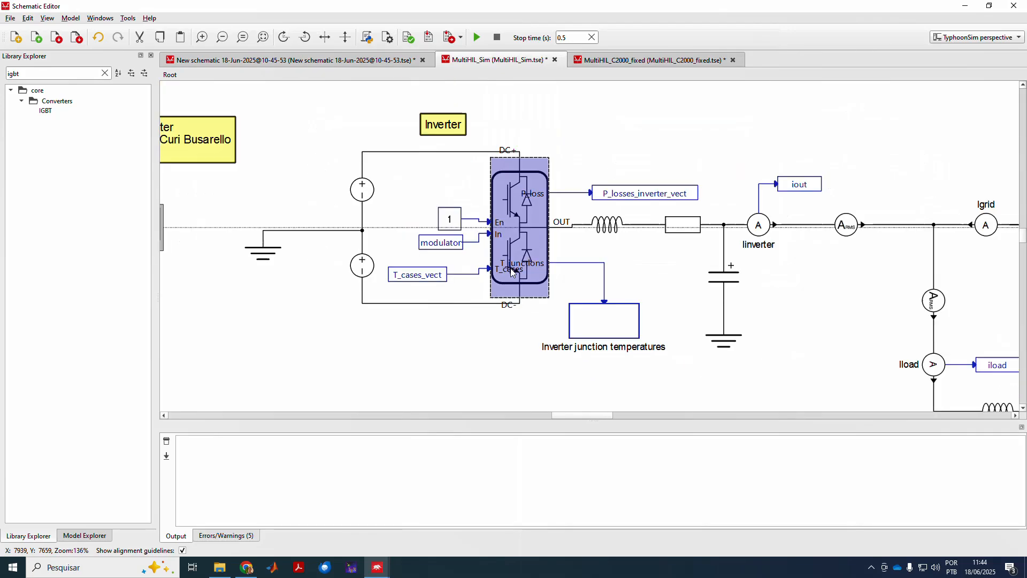
scroll(511, 269, "down", 2)
scroll(511, 270, "up", 1)
key("Escape")
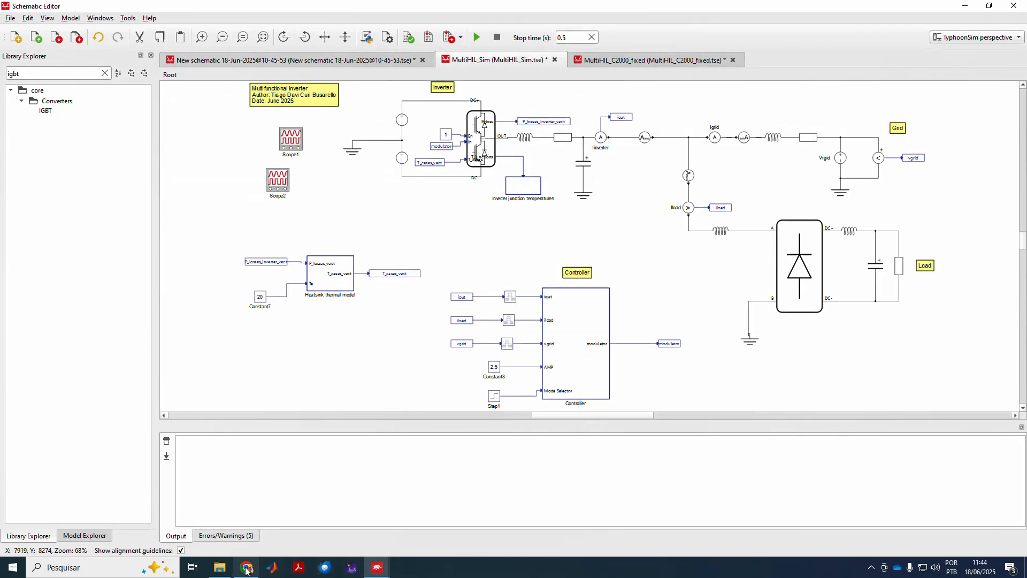
left_click(247, 567)
left_click(102, 11)
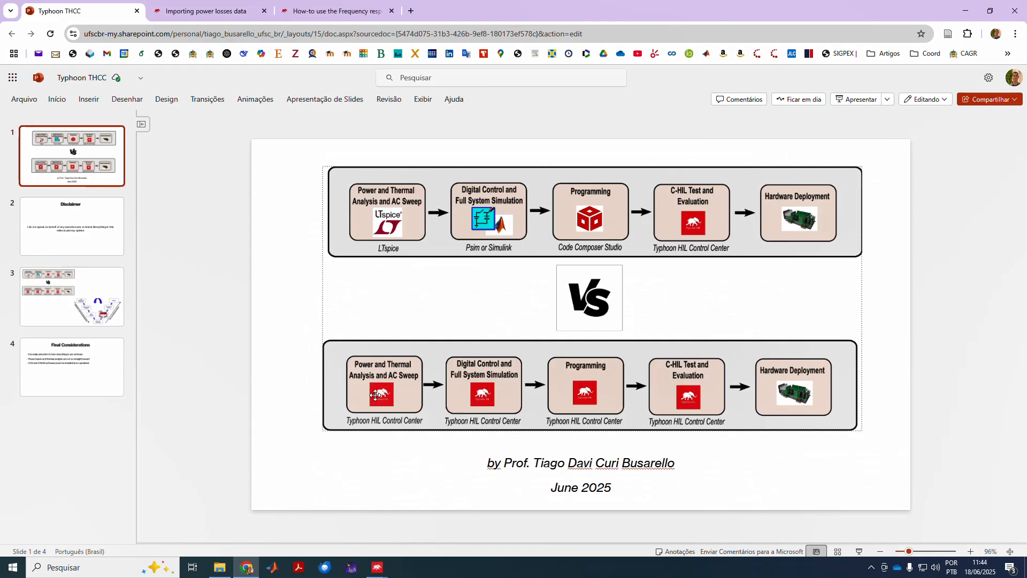
left_click(965, 11)
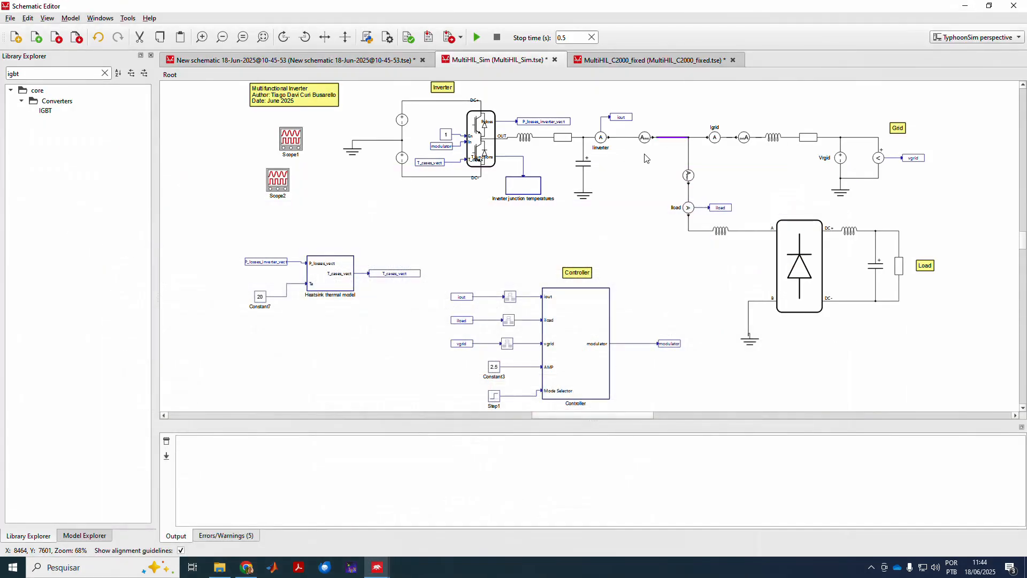
scroll(471, 136, "up", 3)
scroll(471, 136, "up", 2)
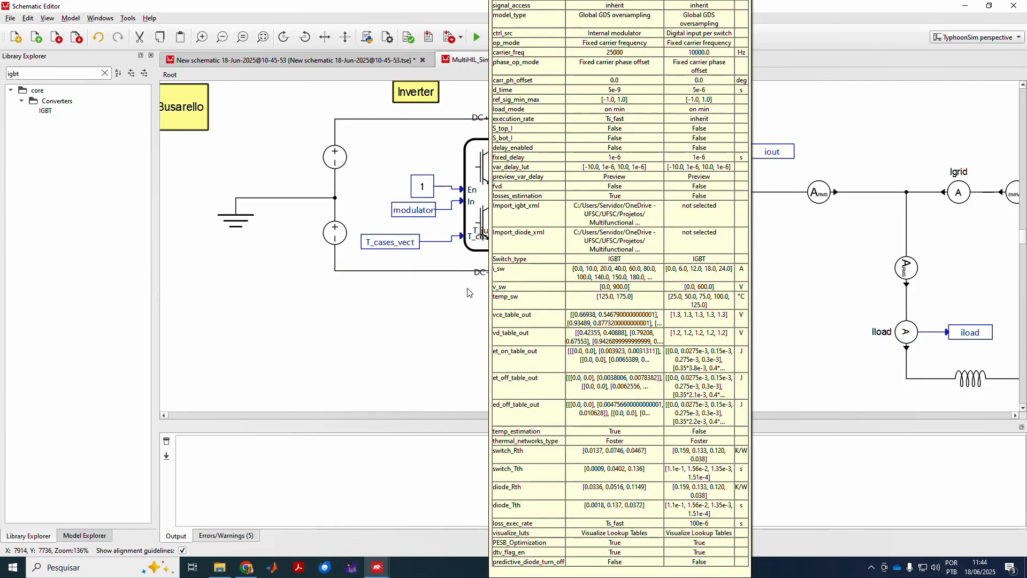
mouse_move(587, 191)
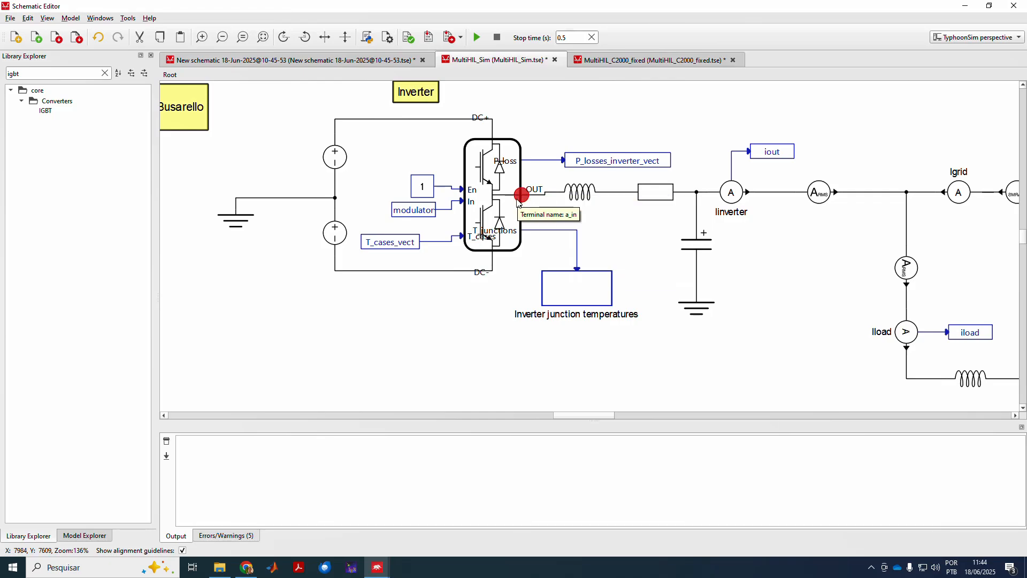
mouse_move(496, 213)
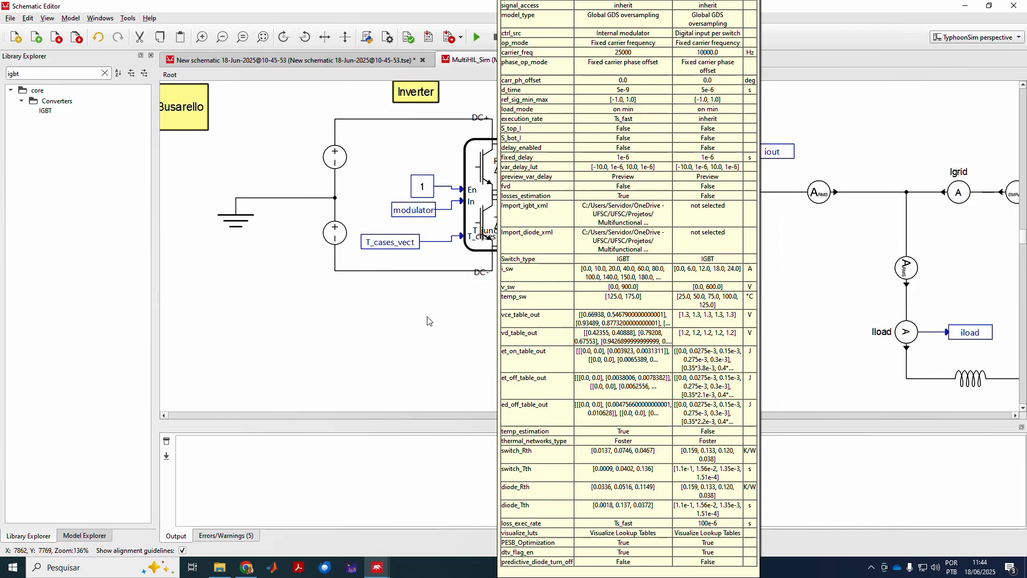
key("space")
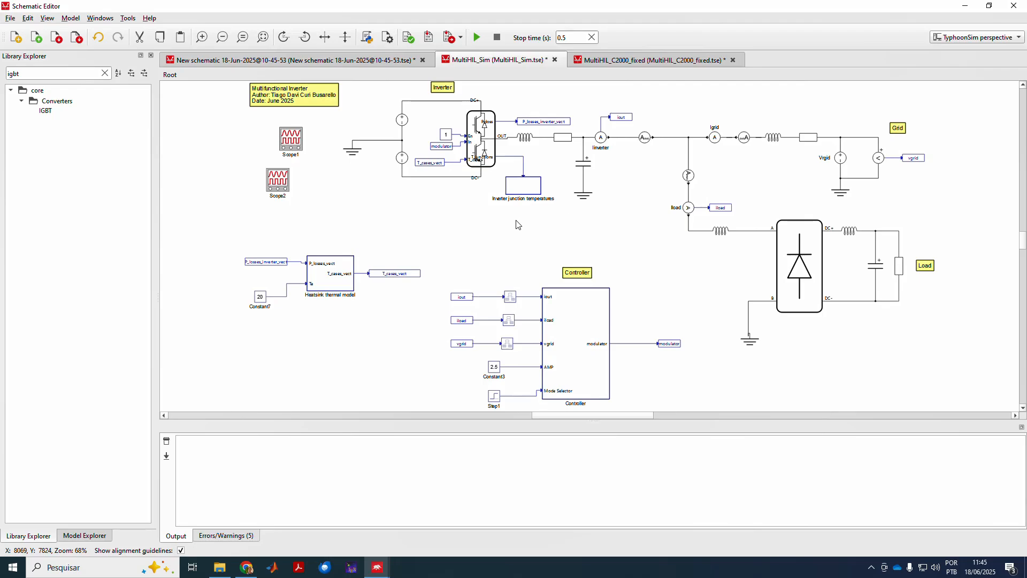
scroll(495, 225, "up", 1)
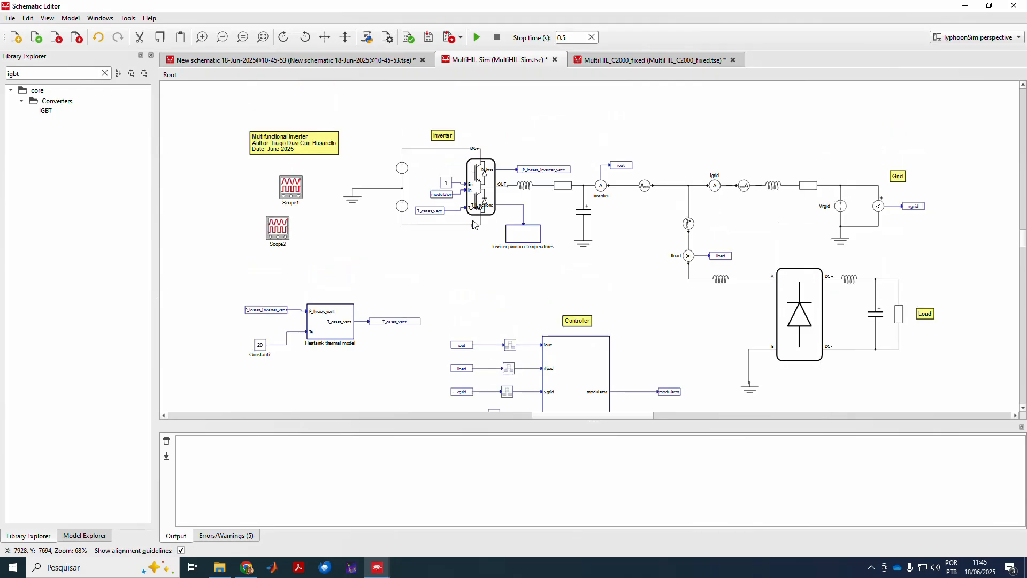
Delete the unused Scope2 block and start the MultiHIL_Sim simulation.
left_click(287, 233)
key("Delete")
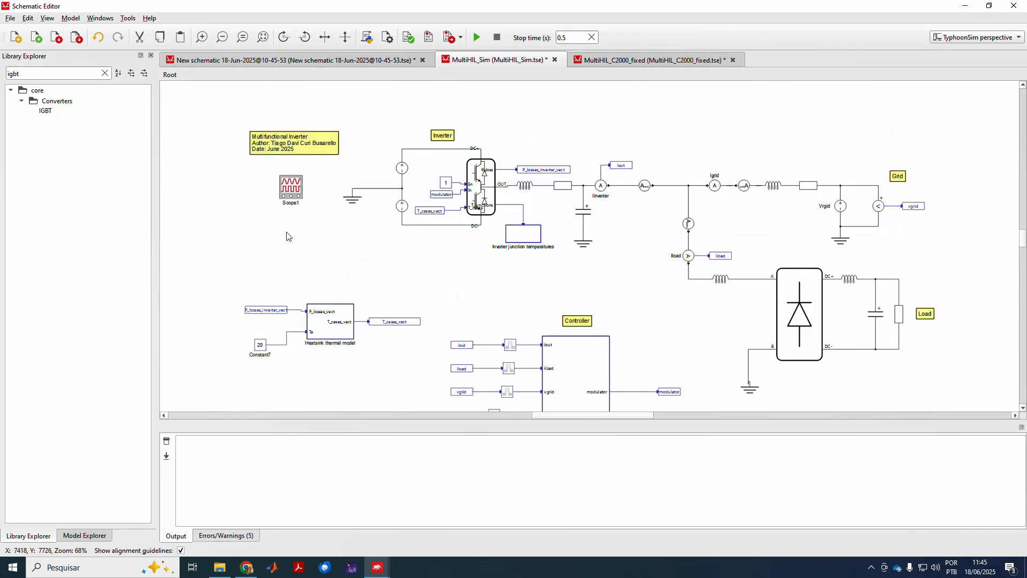
left_click(477, 37)
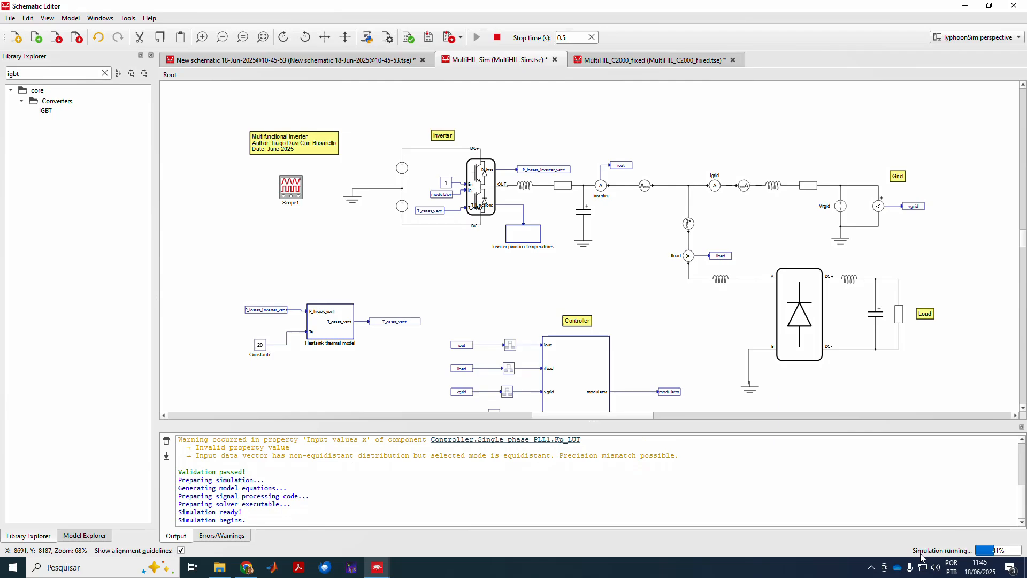
Open Scope1 full screen to review Iinverter, Iref, Igrid and Va1 waveforms, then close it.
double_click(297, 191)
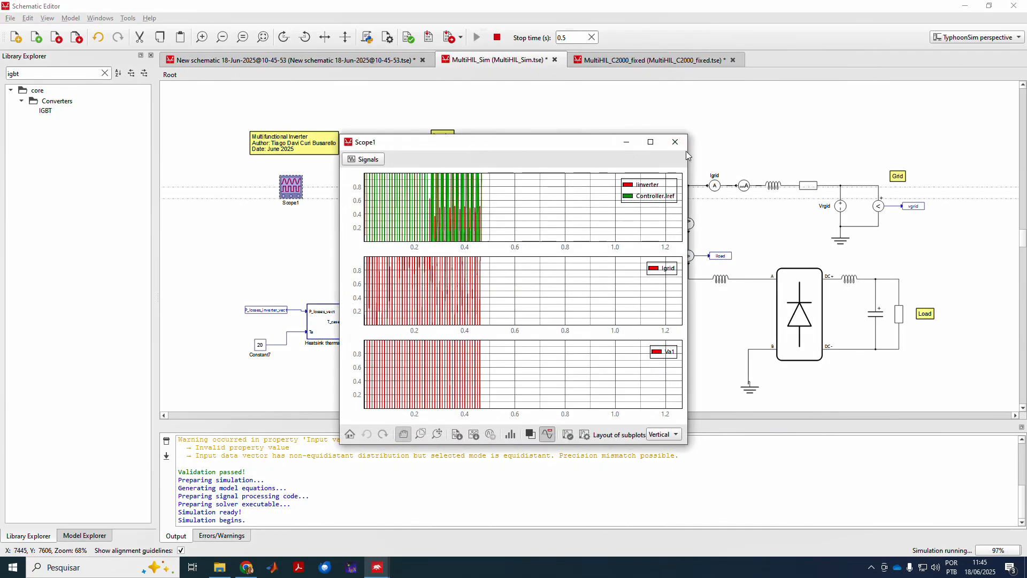
left_click(650, 141)
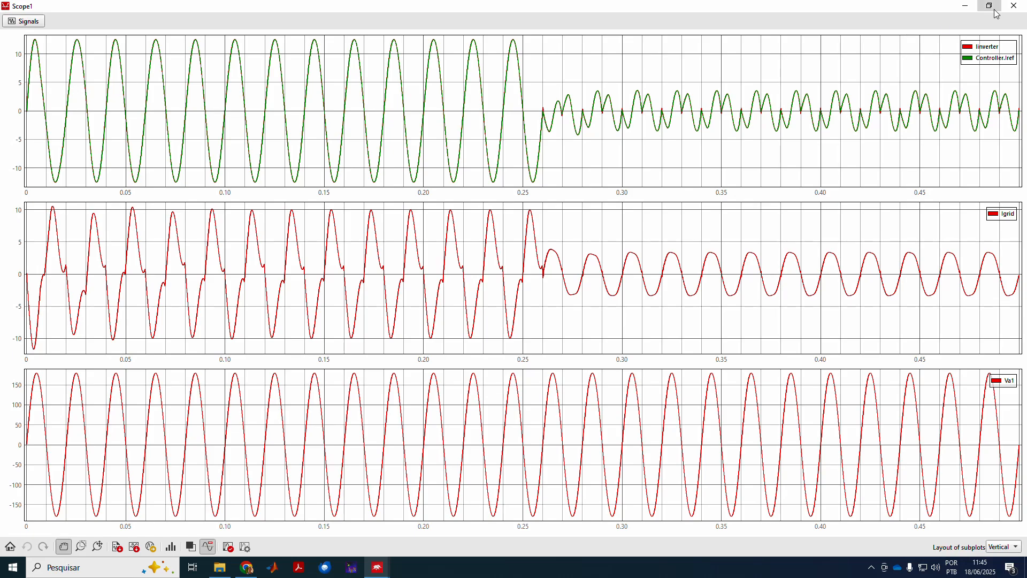
left_click(1014, 6)
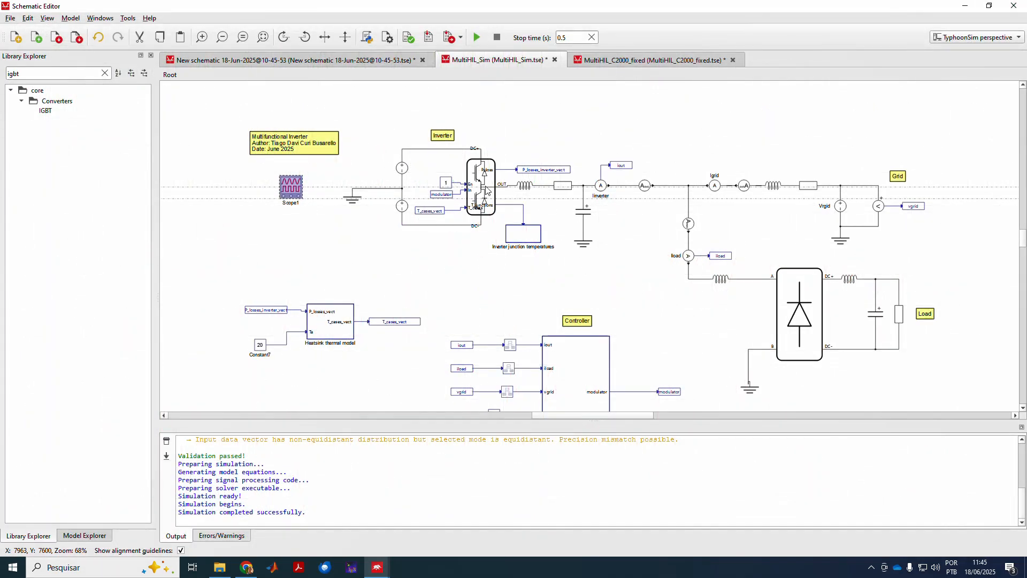
Inspect the Inverter junction temperatures and Heatsink thermal model subsystems, returning to Root each time.
double_click(521, 237)
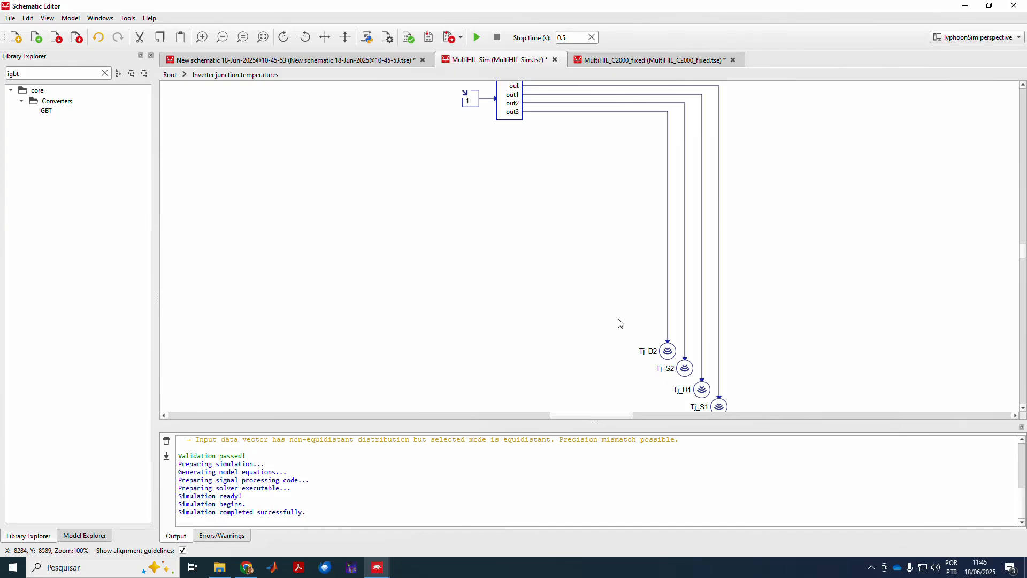
left_click(170, 74)
double_click(323, 333)
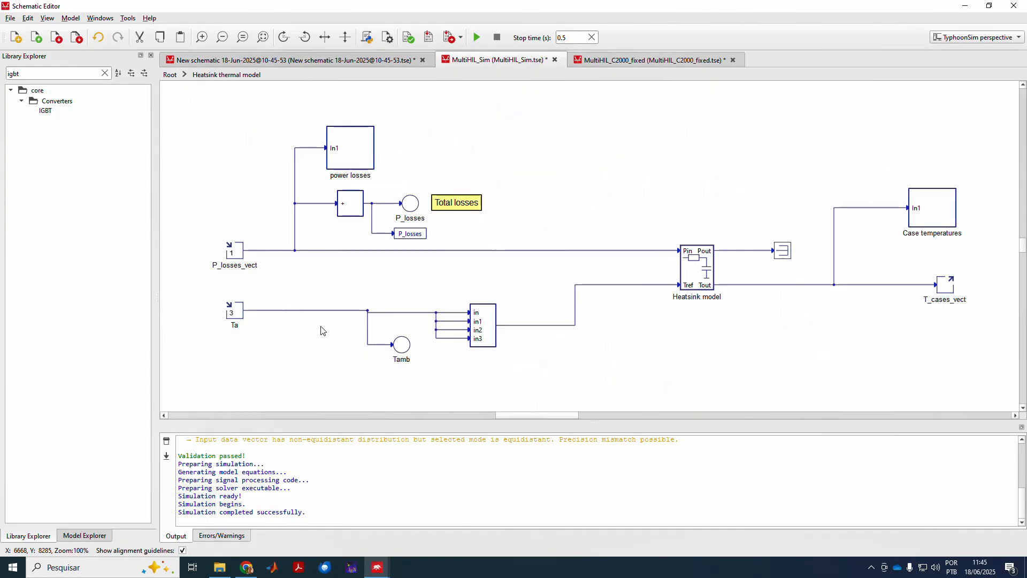
left_click(169, 75)
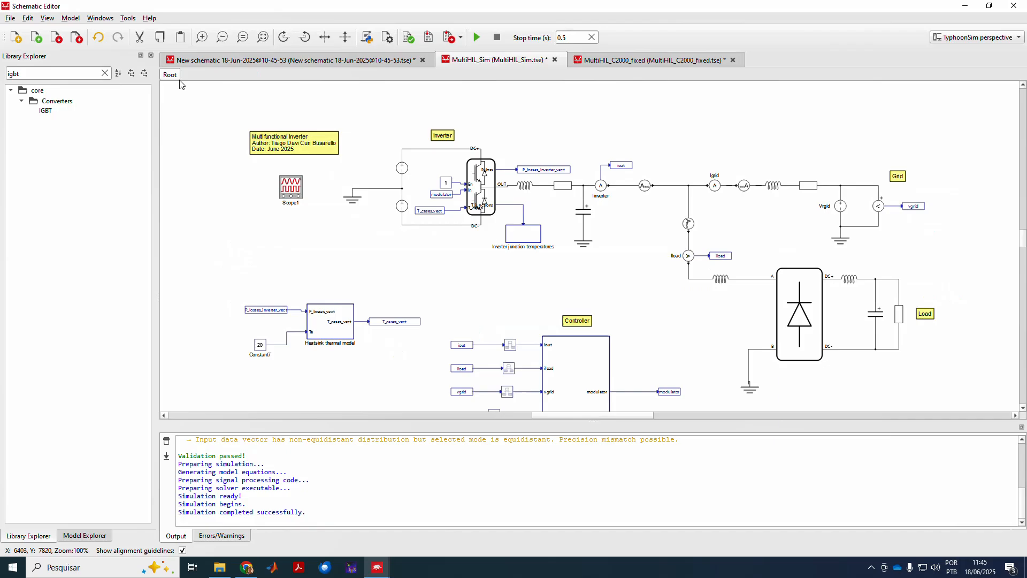
Place a new Scope block and add two signal rows to Scope2.
double_click(283, 245)
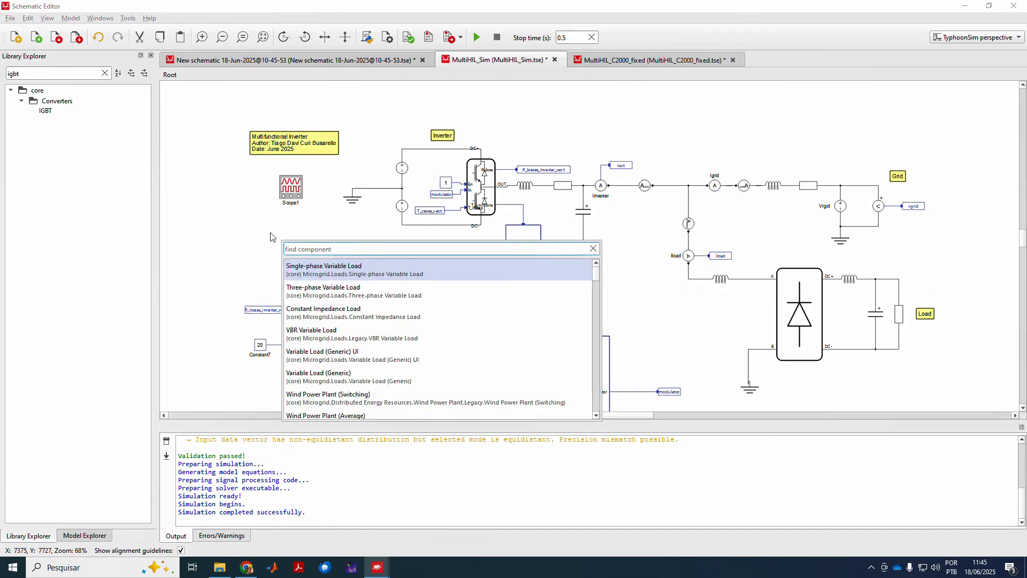
type("scope")
key("Return")
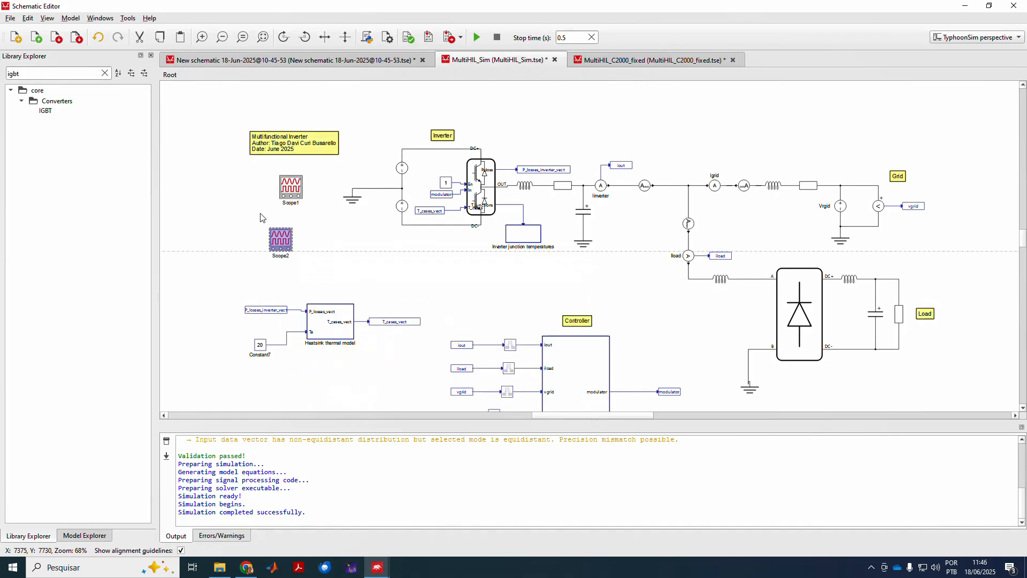
double_click(278, 238)
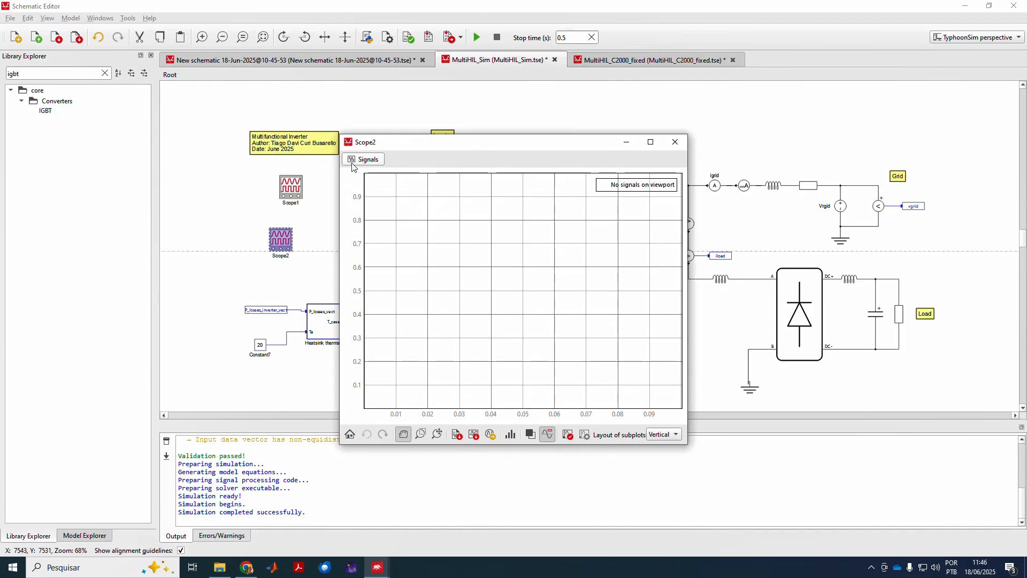
left_click(364, 159)
left_click(354, 200)
left_click(353, 199)
Plot P_loss_S2 and Tj_S2 in Scope2's two subplots, rerun the simulation and close the plots.
left_click(464, 214)
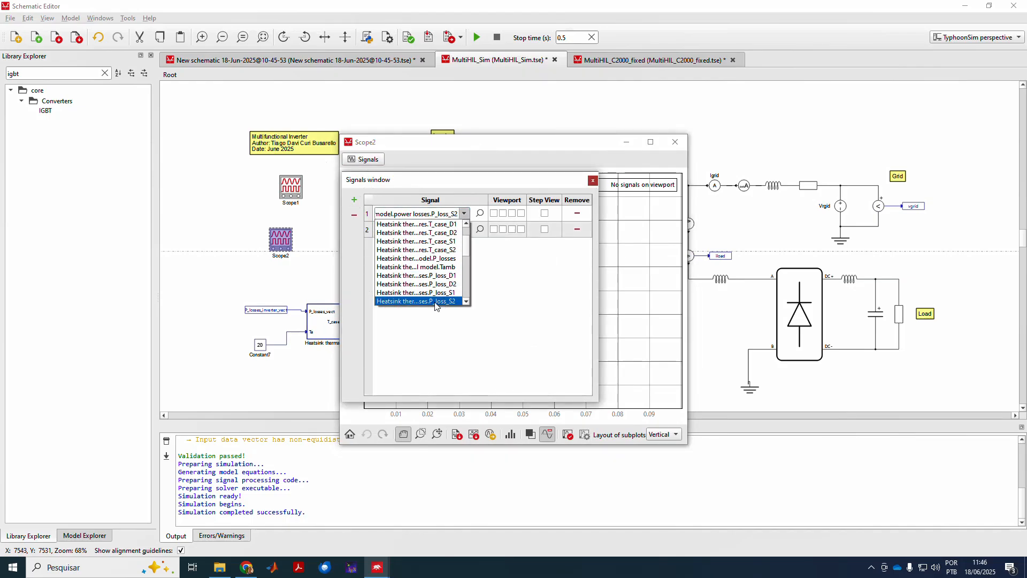
left_click(435, 302)
left_click(464, 229)
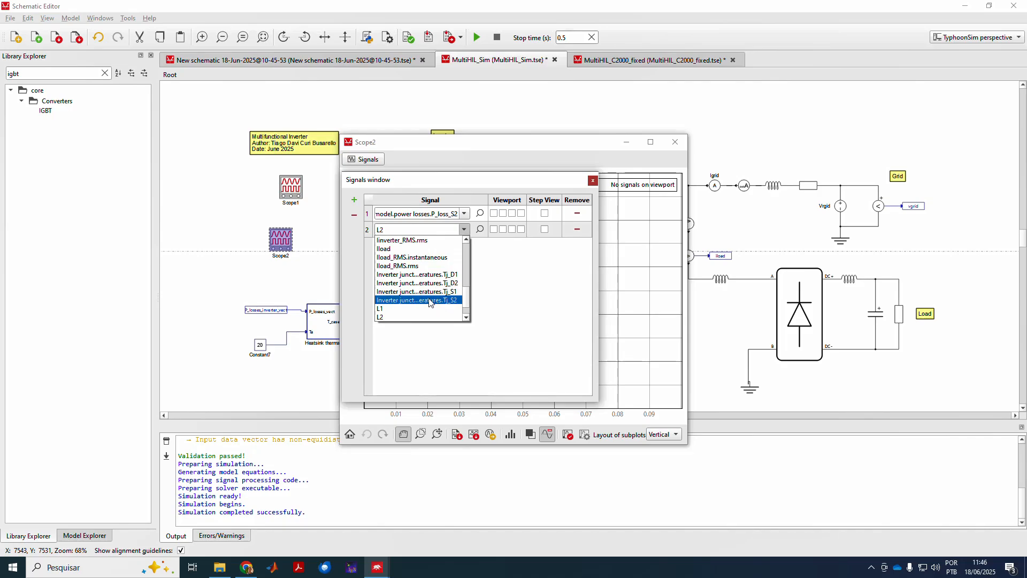
left_click(432, 301)
left_click(493, 213)
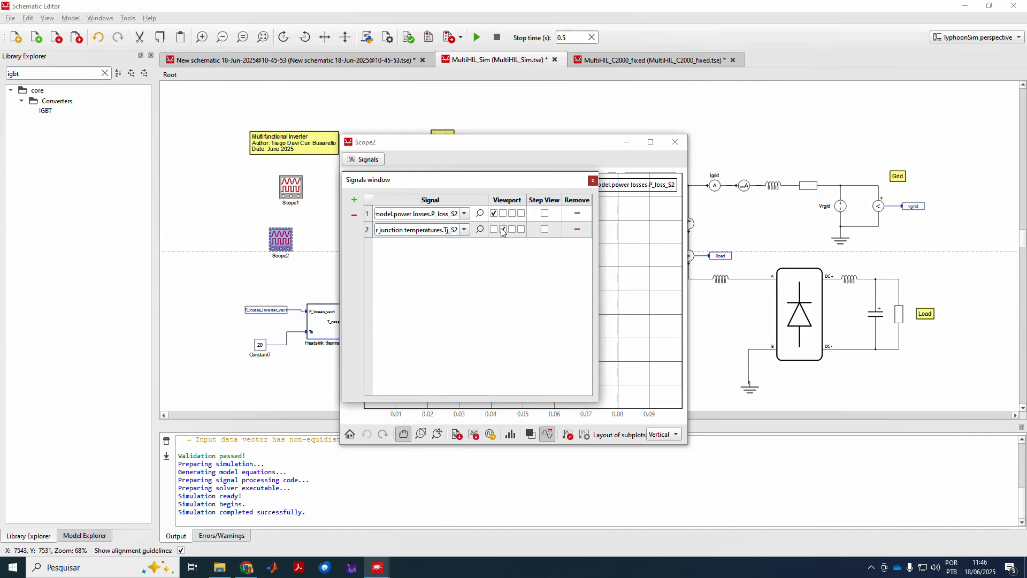
left_click(503, 229)
left_click(593, 181)
left_click(471, 40)
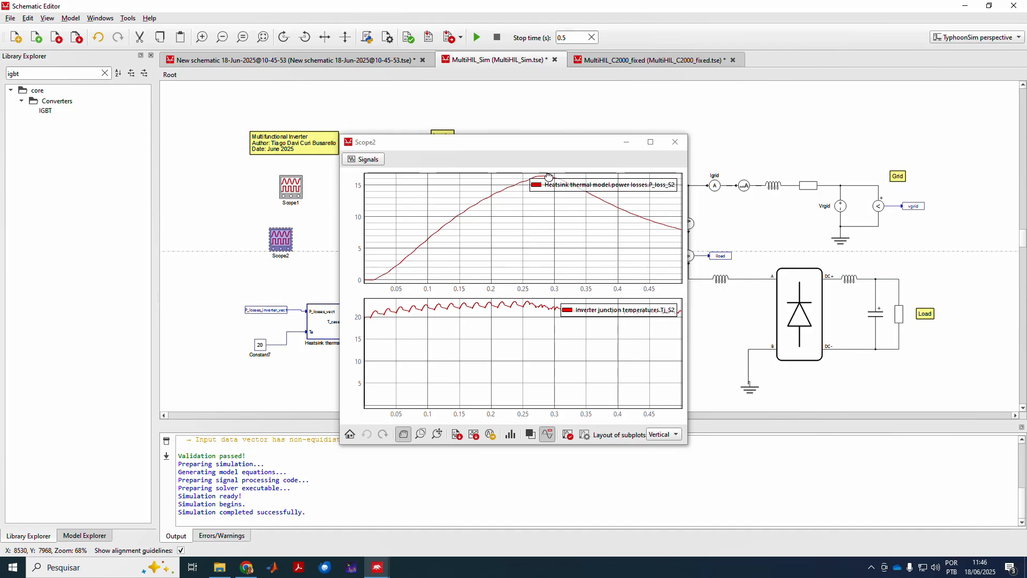
left_click(676, 142)
Briefly reopen the Scope1 waveforms, then glance at the PowerPoint slide and return.
double_click(290, 187)
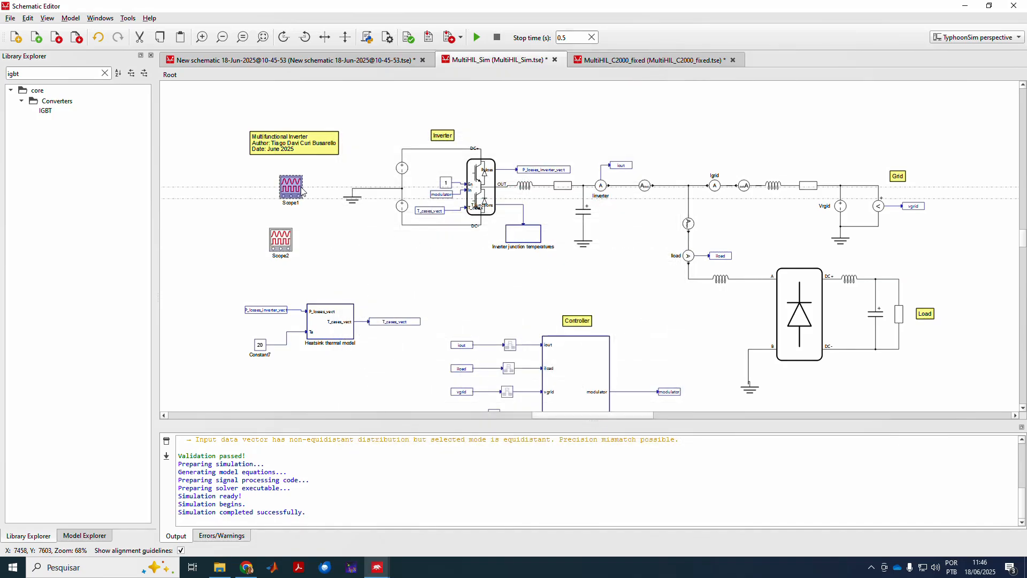
left_click(675, 141)
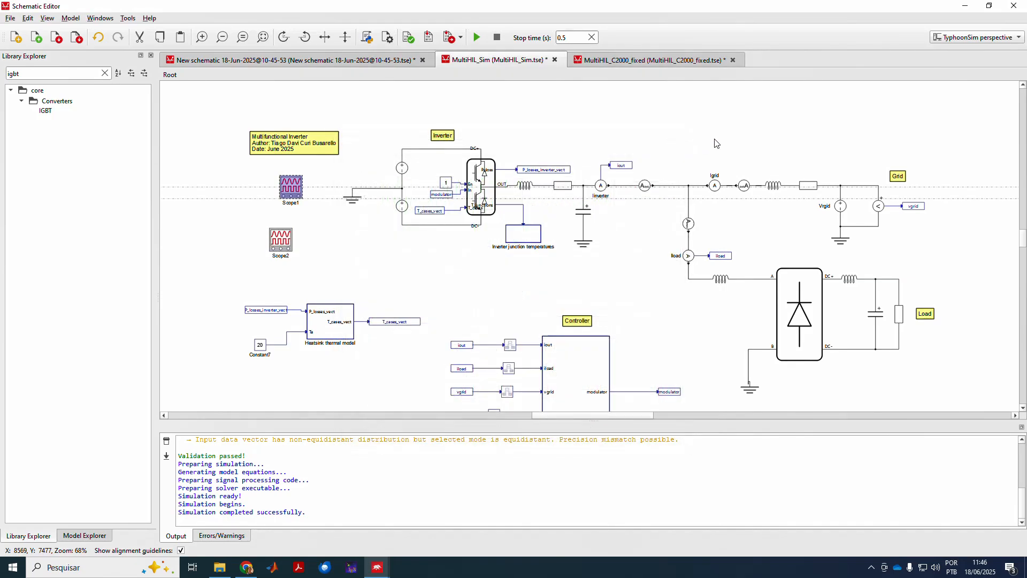
left_click(246, 568)
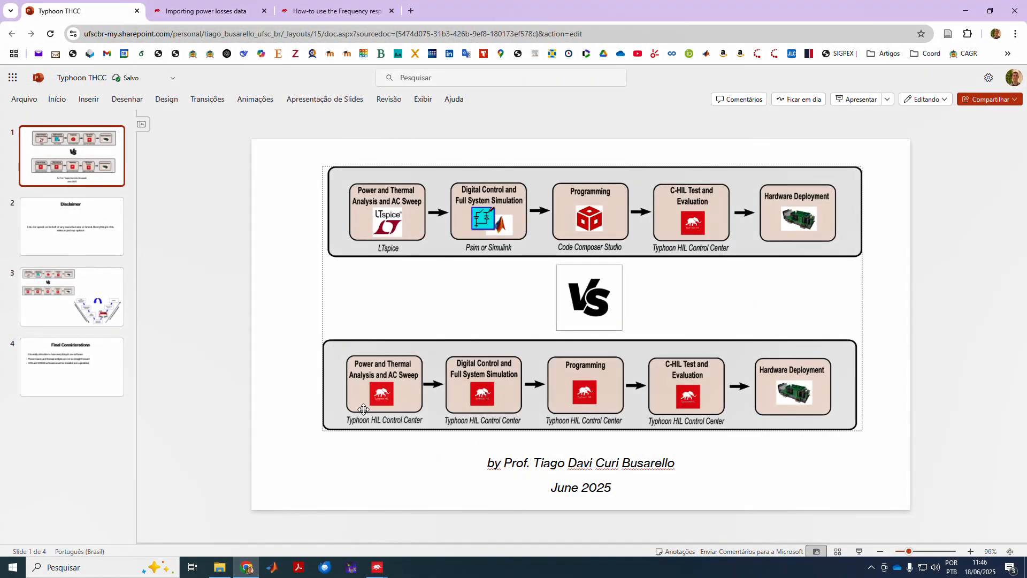
left_click(251, 568)
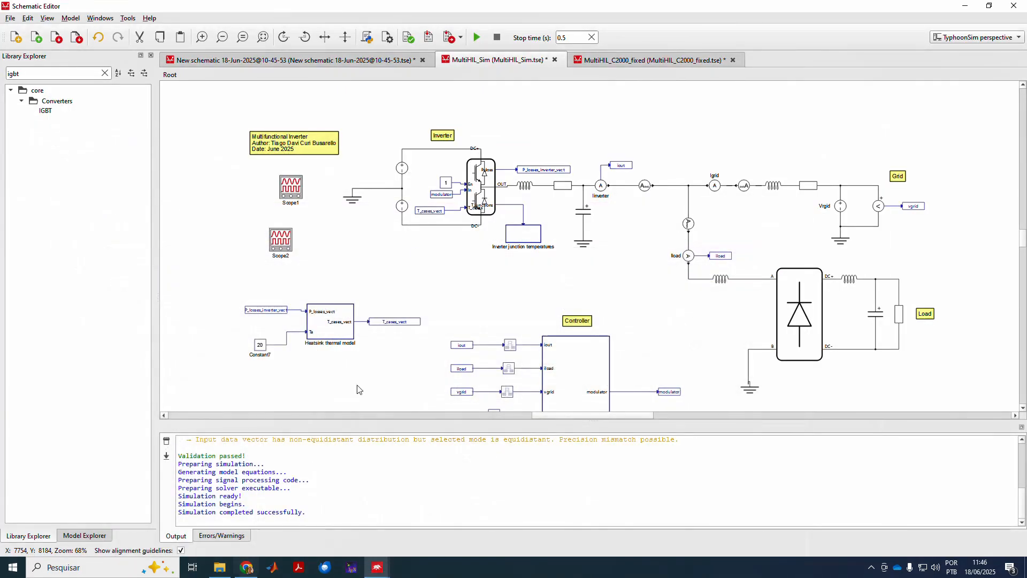
Preview IGBT Leg1's Vt lookup table as a 3D surface, rotate it, and close both dialogs.
double_click(469, 189)
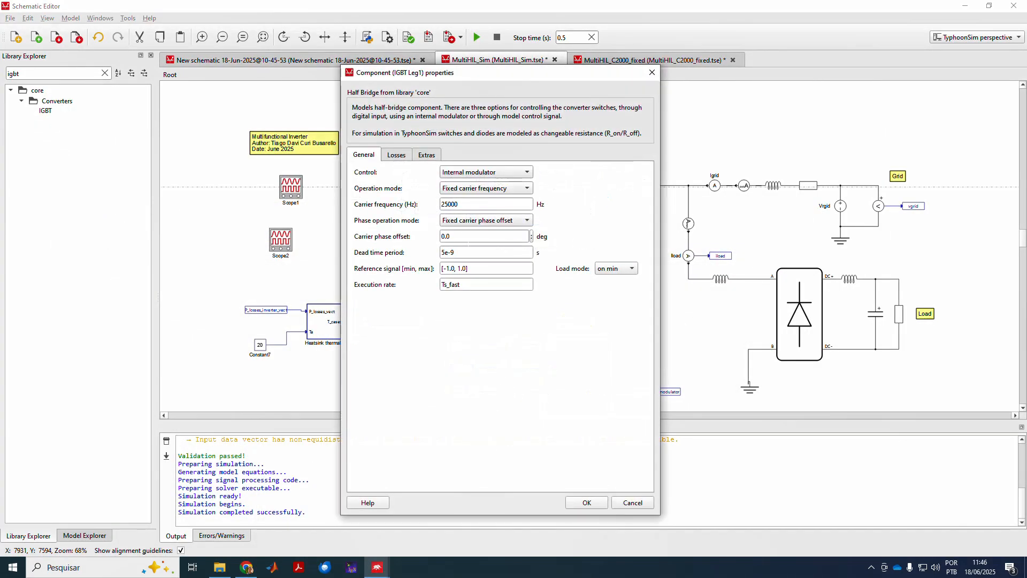
left_click(386, 156)
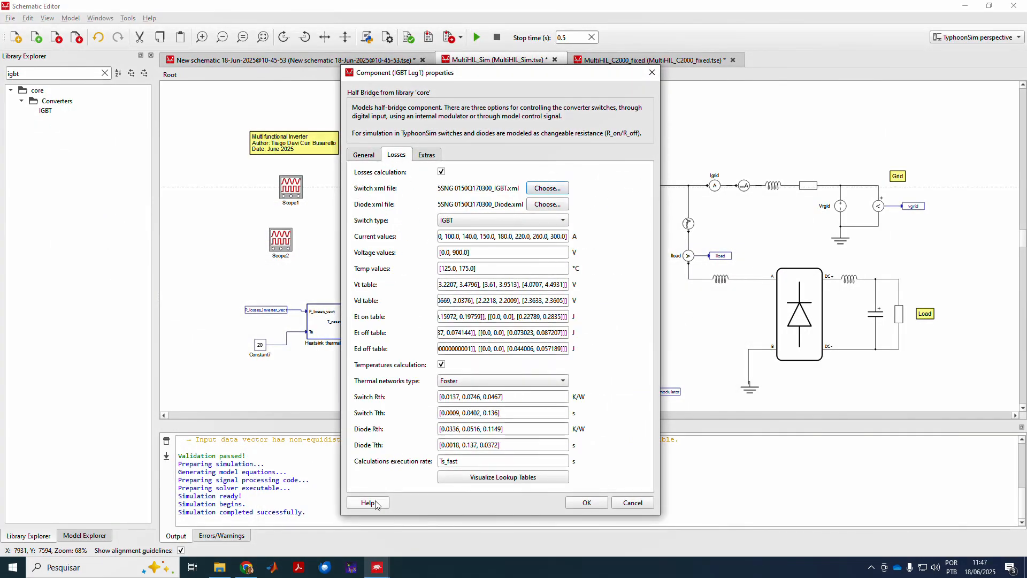
left_click(452, 476)
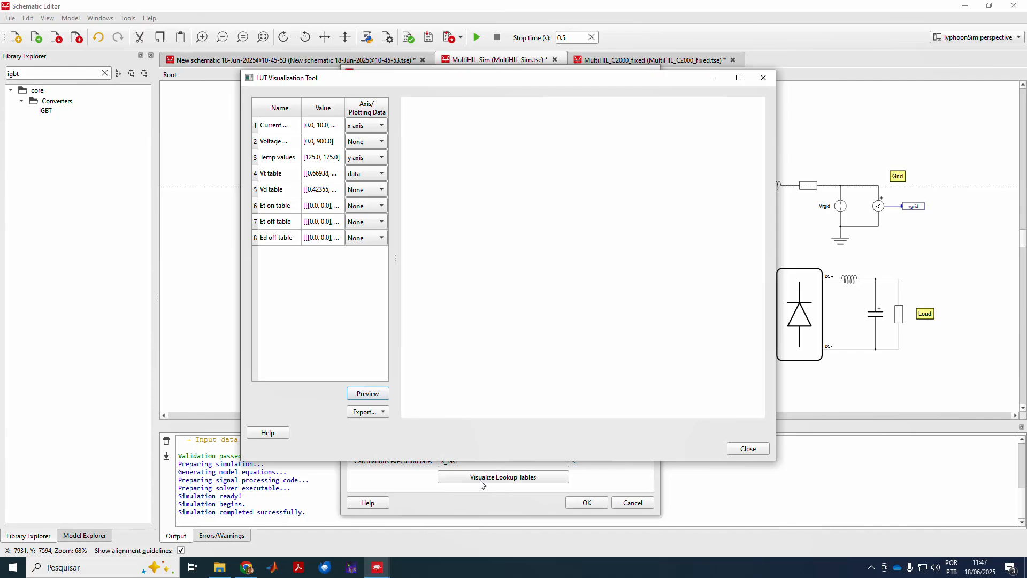
left_click(374, 396)
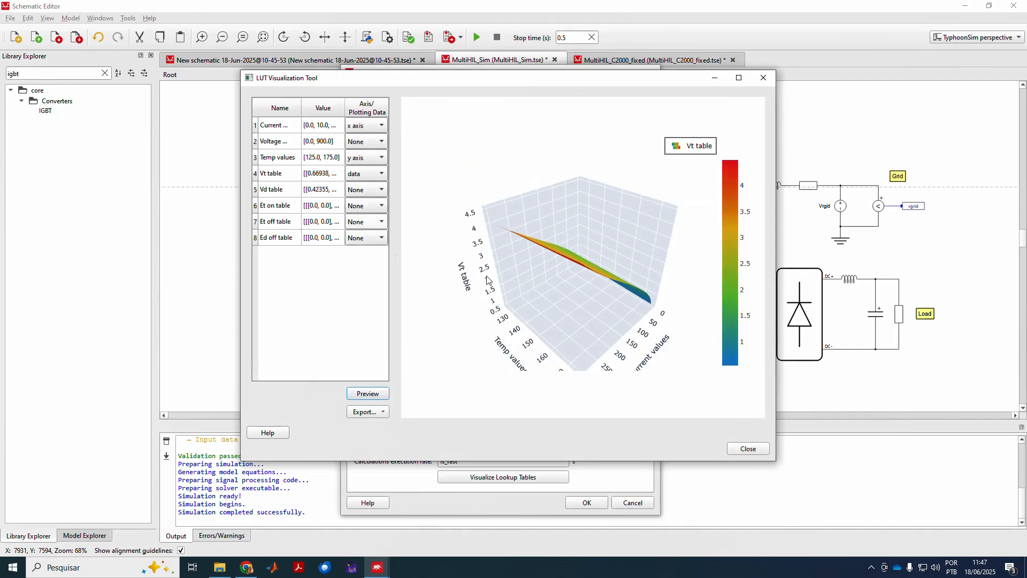
left_click_drag(616, 236, 419, 279)
left_click_drag(717, 334, 552, 292)
left_click(765, 82)
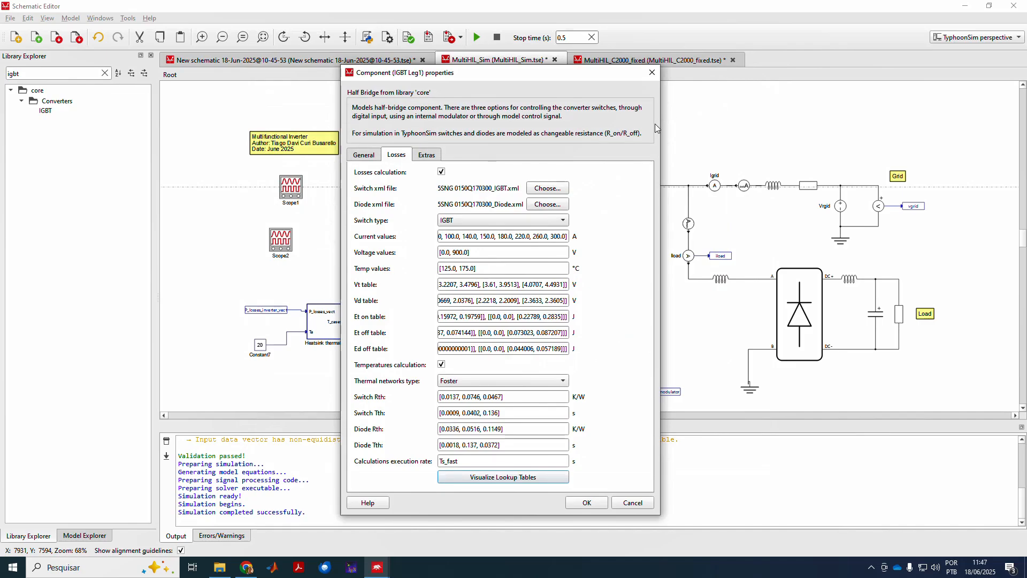
left_click(656, 71)
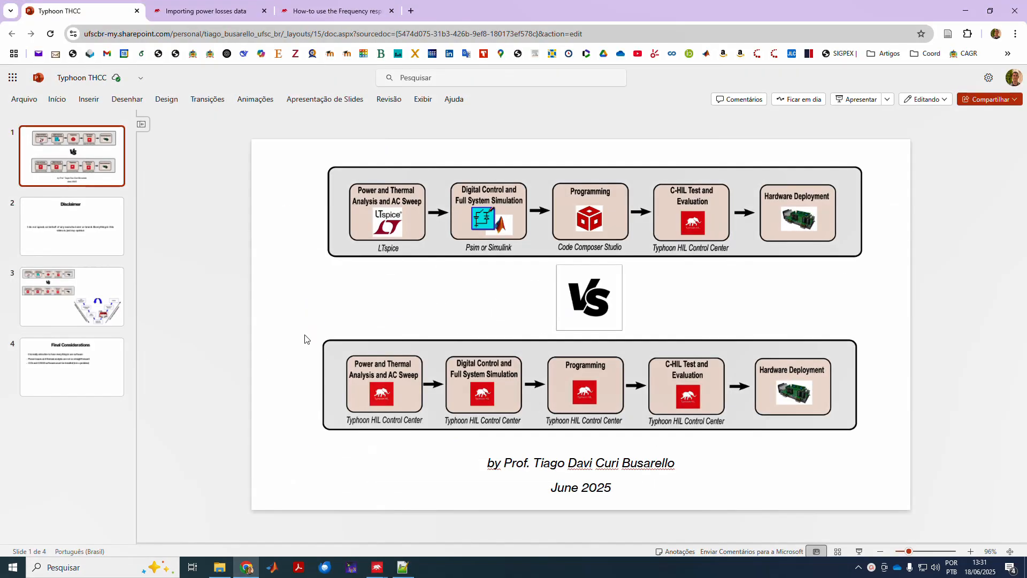
Select and deselect the workflow diagram on the slide, then bring Schematic Editor forward.
left_click(350, 311)
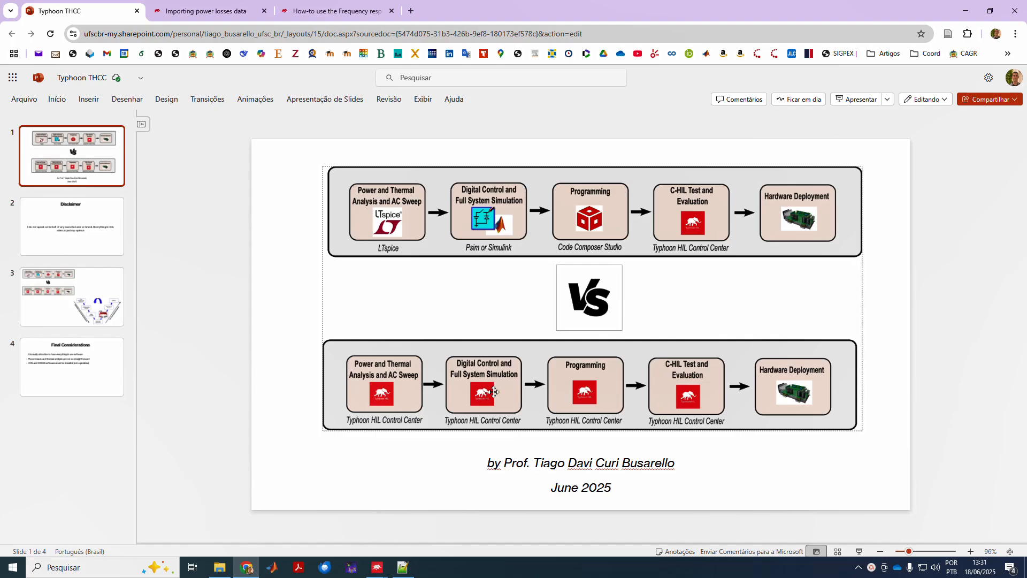
left_click(454, 438)
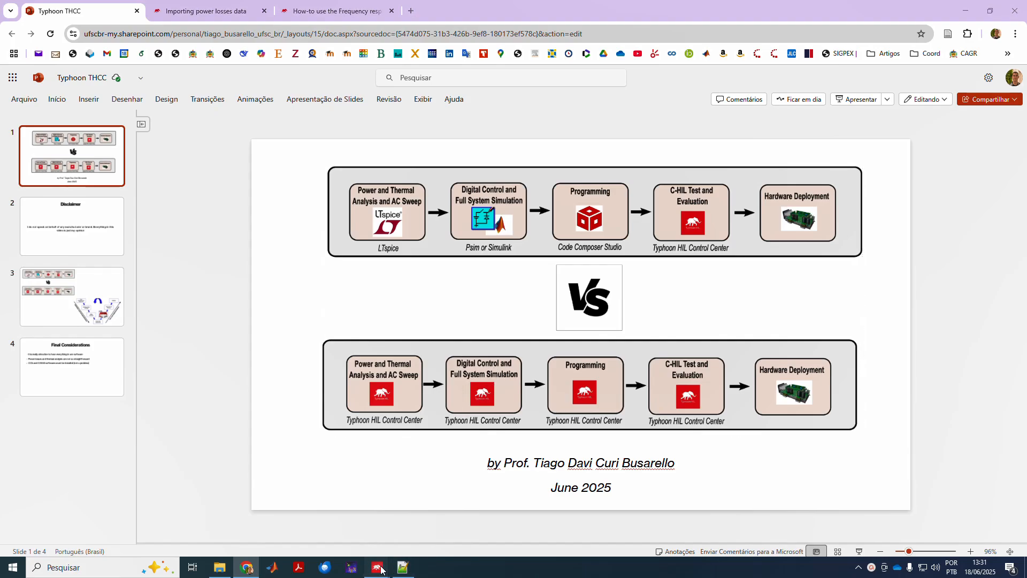
mouse_move(377, 566)
left_click(412, 546)
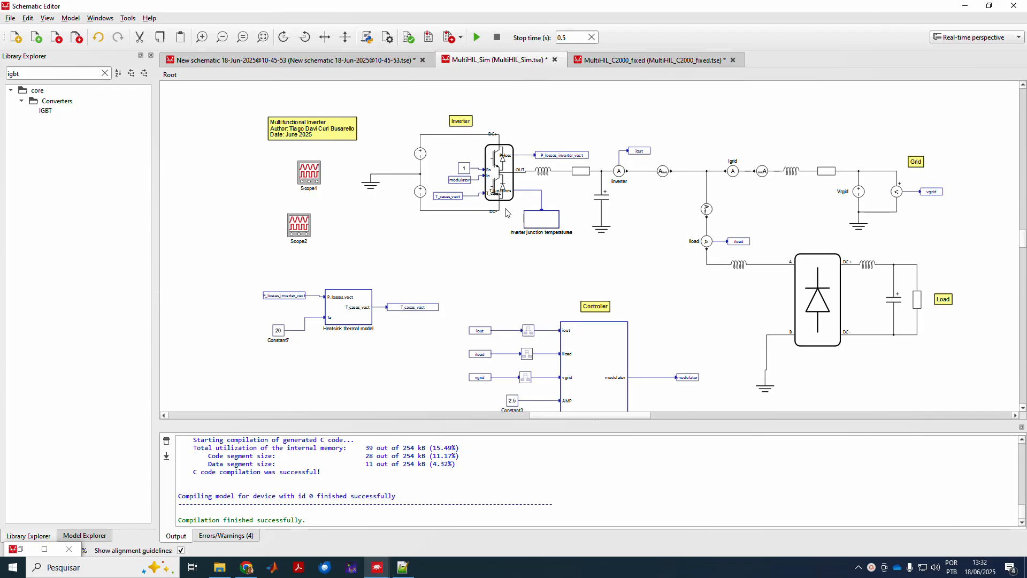
Look inside the Controller subsystem and check the Rate Transition2 settings without changes.
double_click(587, 347)
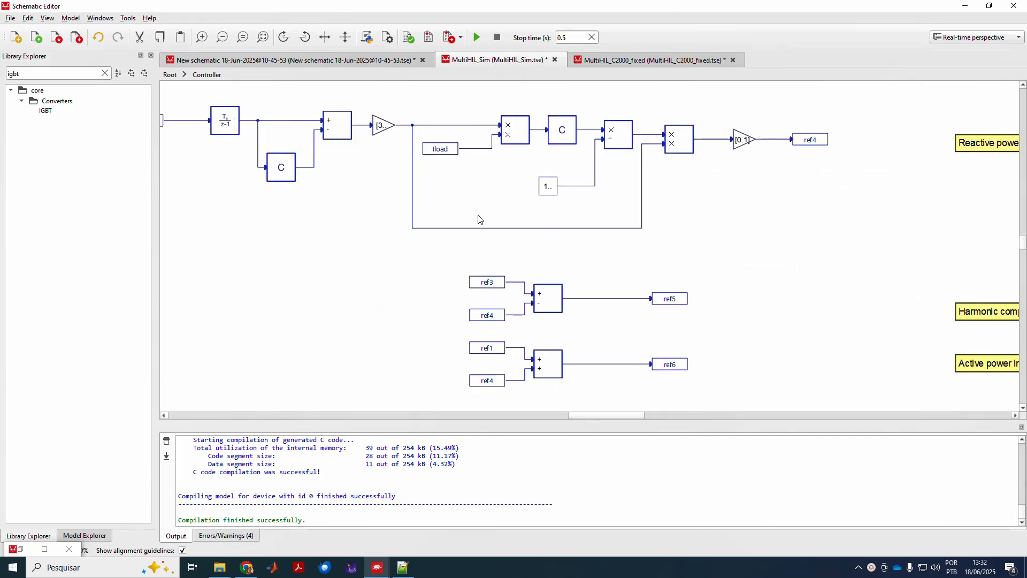
scroll(411, 253, "down", 4)
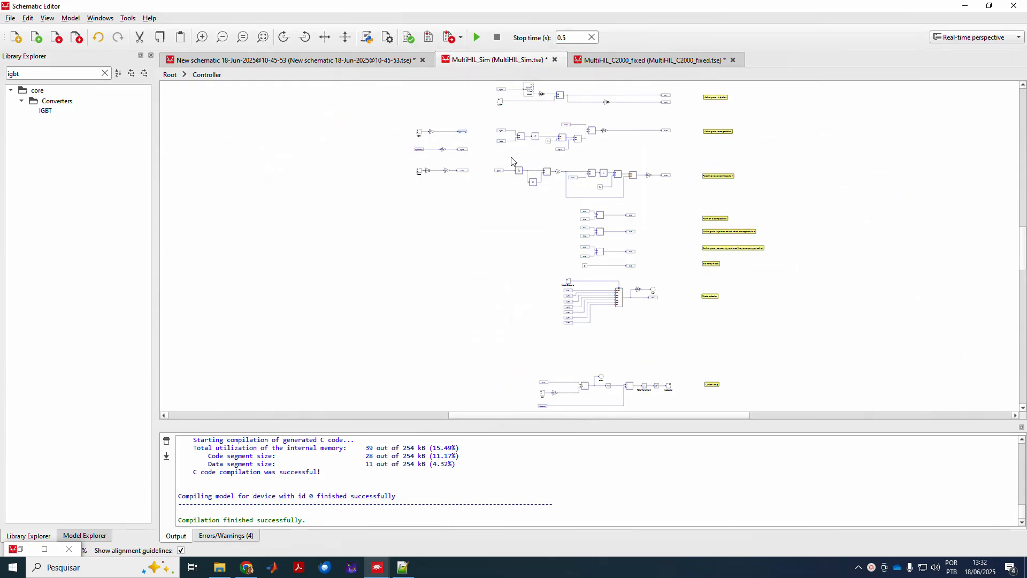
left_click(171, 75)
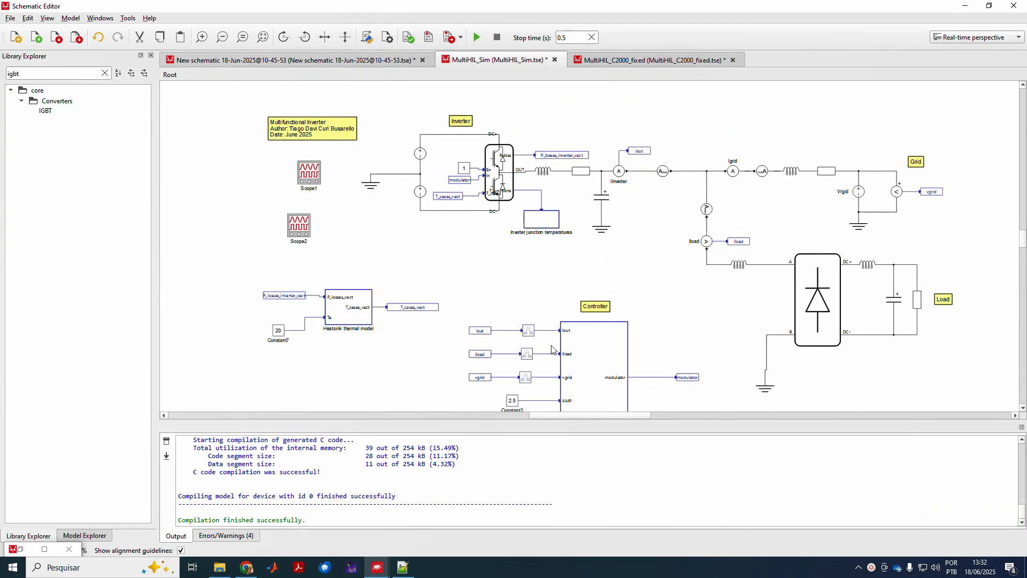
scroll(553, 350, "up", 1)
double_click(523, 330)
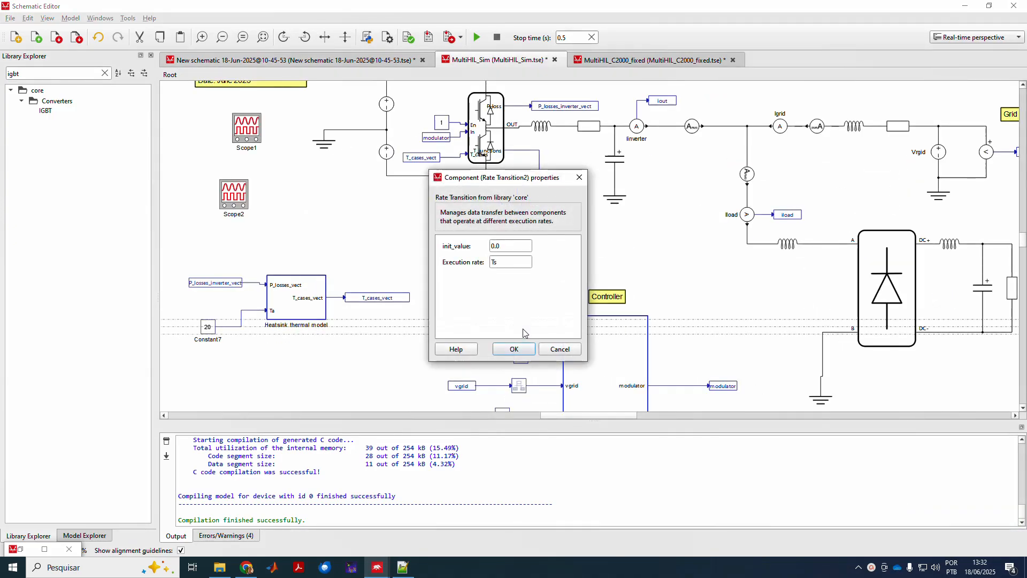
left_click(557, 351)
Review the Controller's H(z) Discrete Transfer Function1 settings and return to the top-level schematic.
double_click(605, 297)
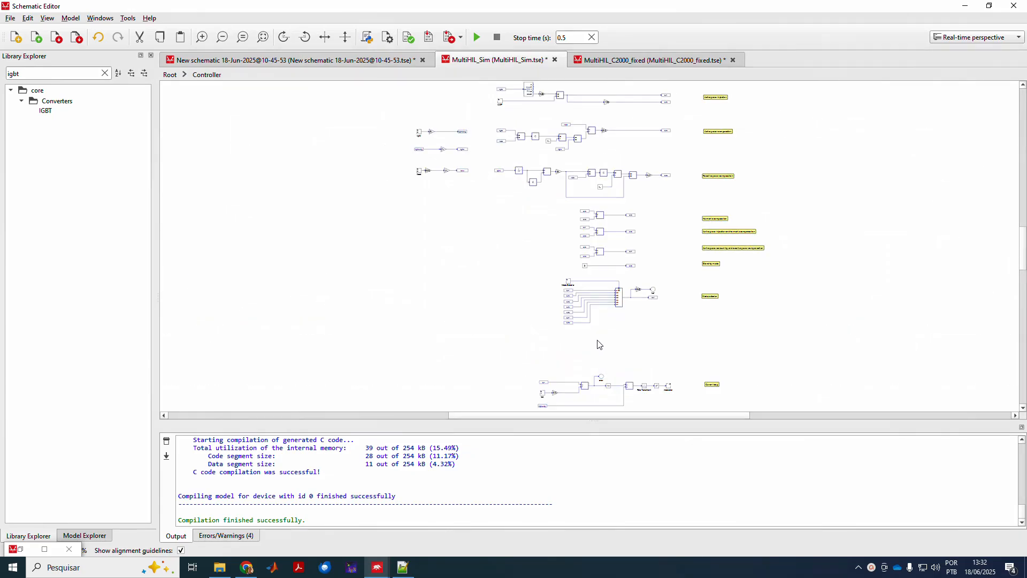
scroll(615, 344, "up", 4)
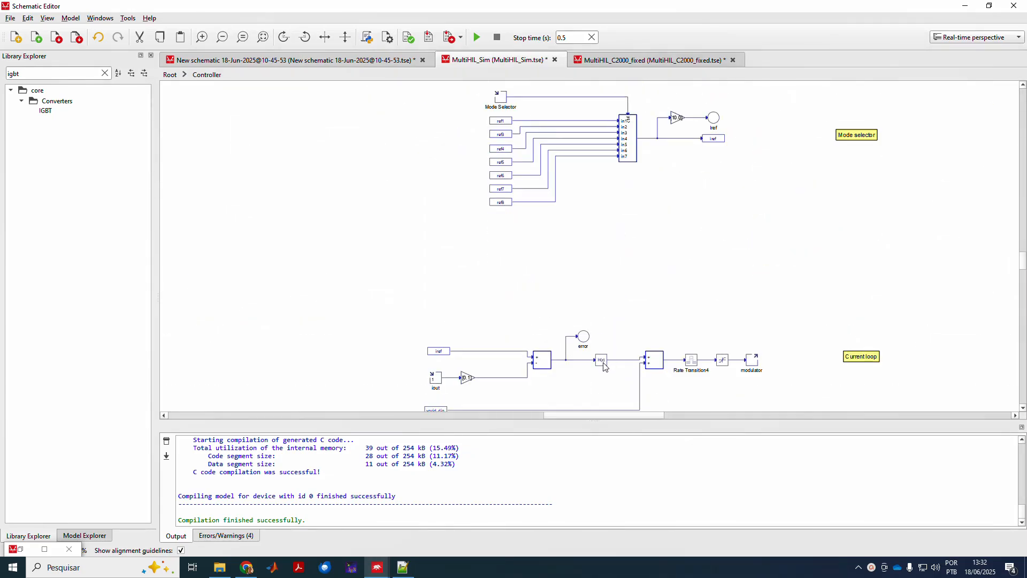
double_click(601, 362)
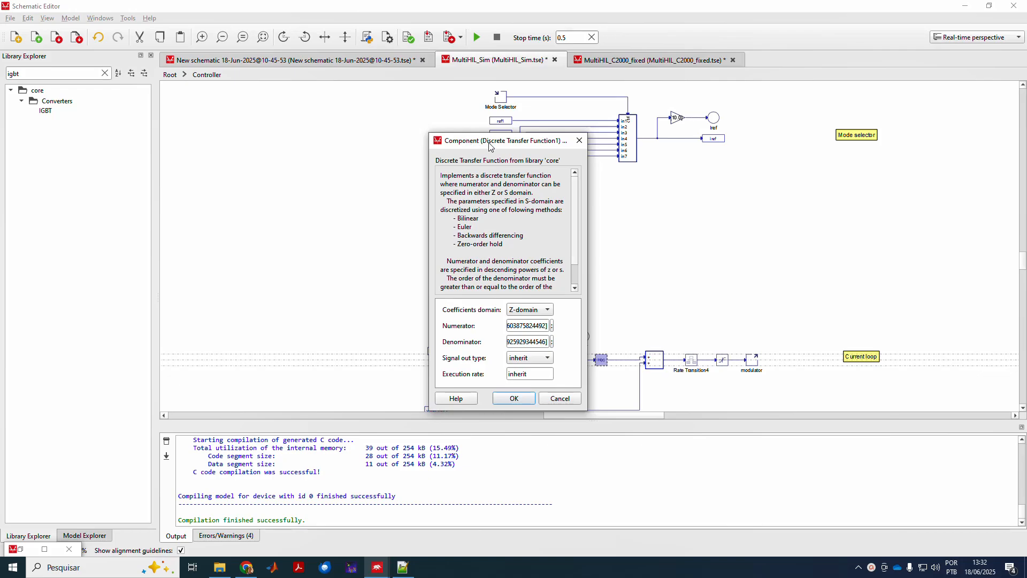
left_click(579, 140)
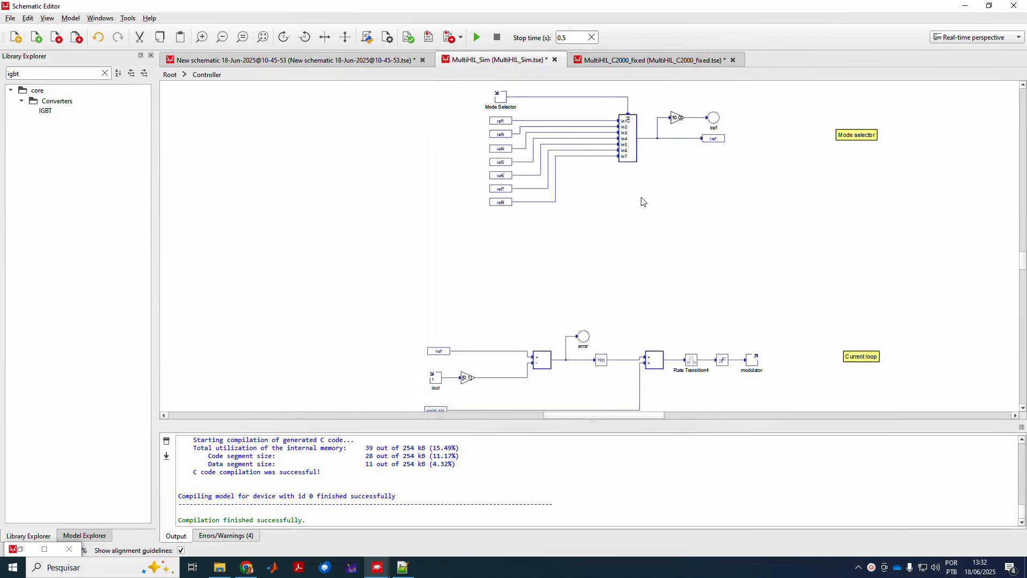
left_click(170, 75)
View the Scope1 inverter and grid waveforms, then bring back the PowerPoint workflow slide.
scroll(679, 267, "down", 1)
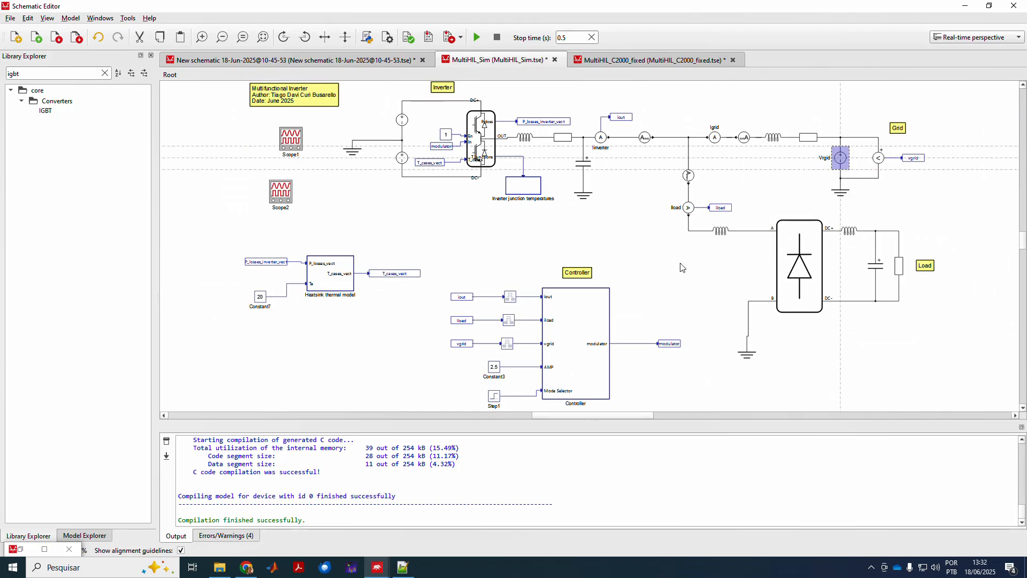
double_click(299, 144)
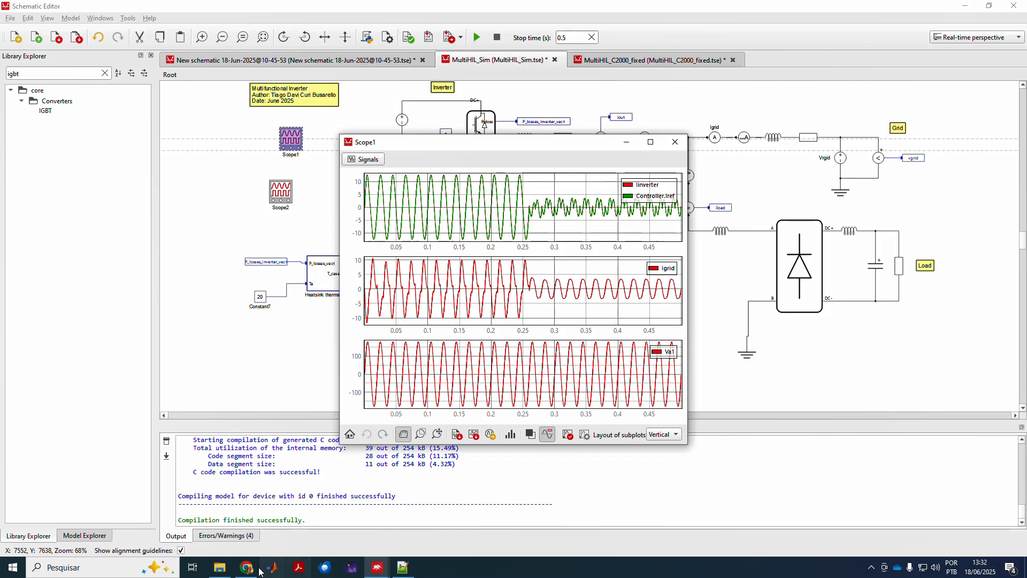
left_click(250, 568)
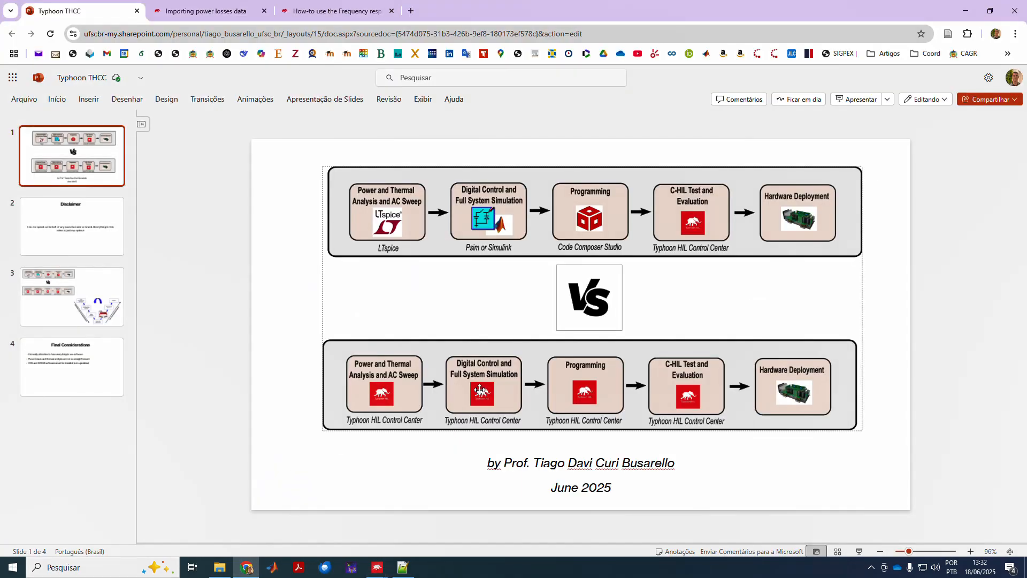
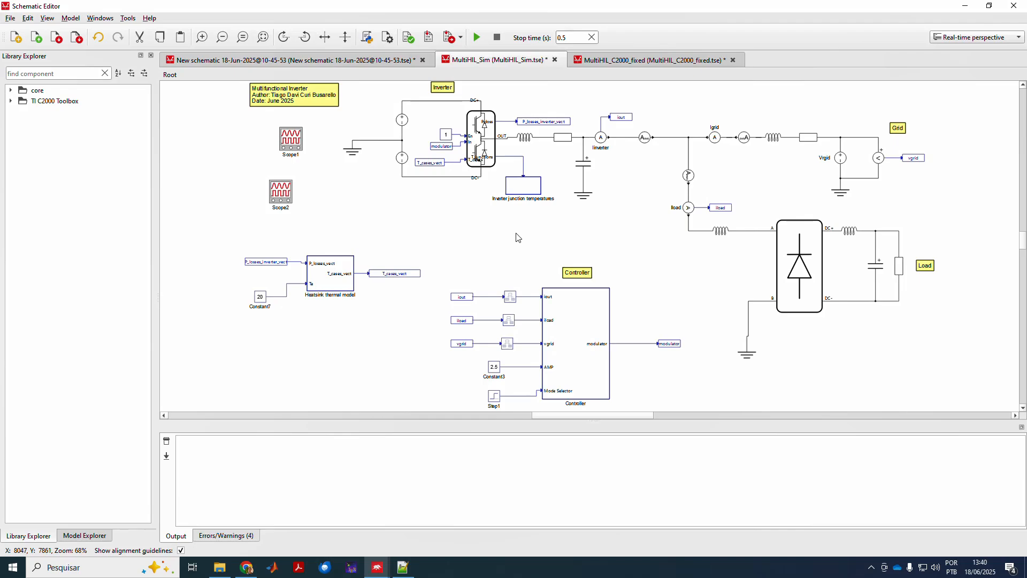
Glance into the Controller subsystem and the other open schematics, then return to MultiHIL_Sim's top level.
double_click(579, 321)
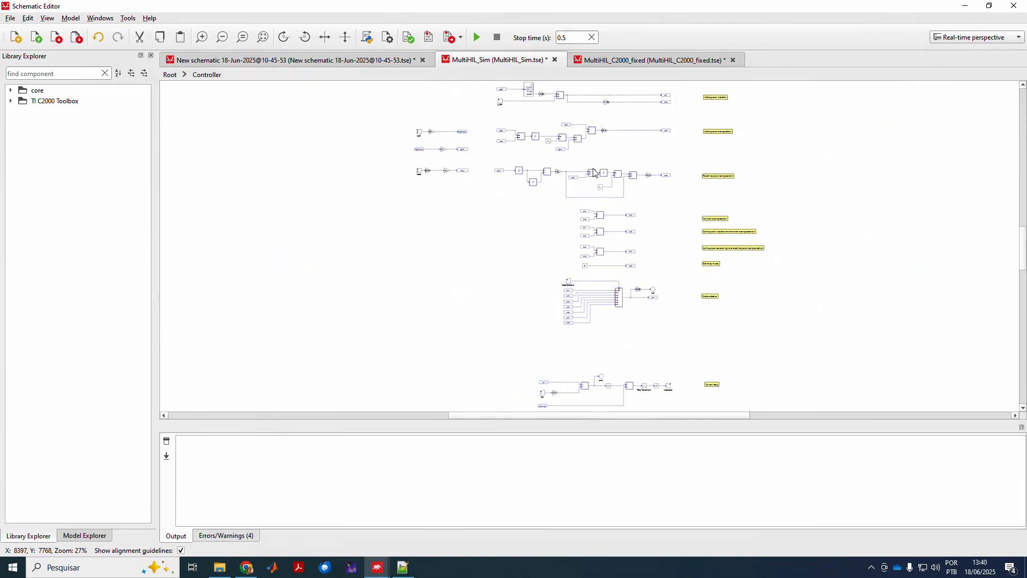
left_click(614, 61)
left_click(480, 64)
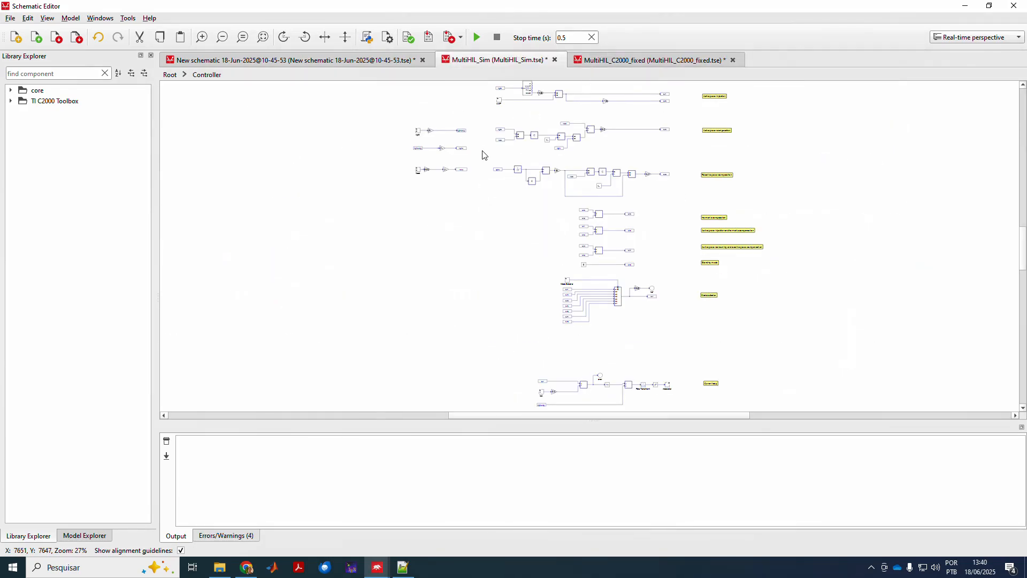
left_click(342, 62)
left_click(513, 61)
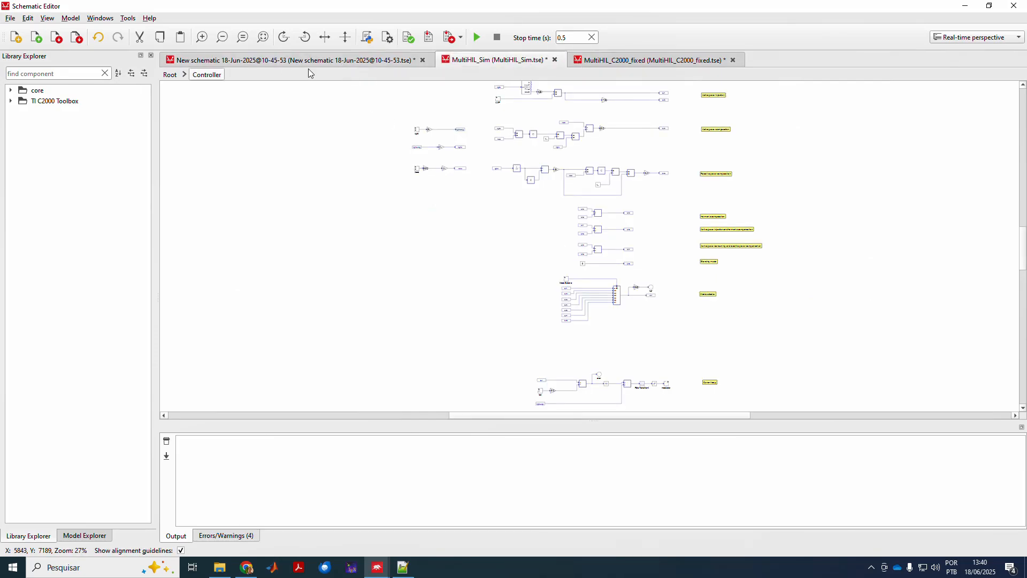
left_click(171, 75)
scroll(480, 354, "up", 5)
Replace the iout, iload and vgrid tags with ADC (Generic) blocks wired into the Controller.
left_click_drag(407, 183, 446, 356)
left_click_drag(434, 292, 482, 391)
key("Delete")
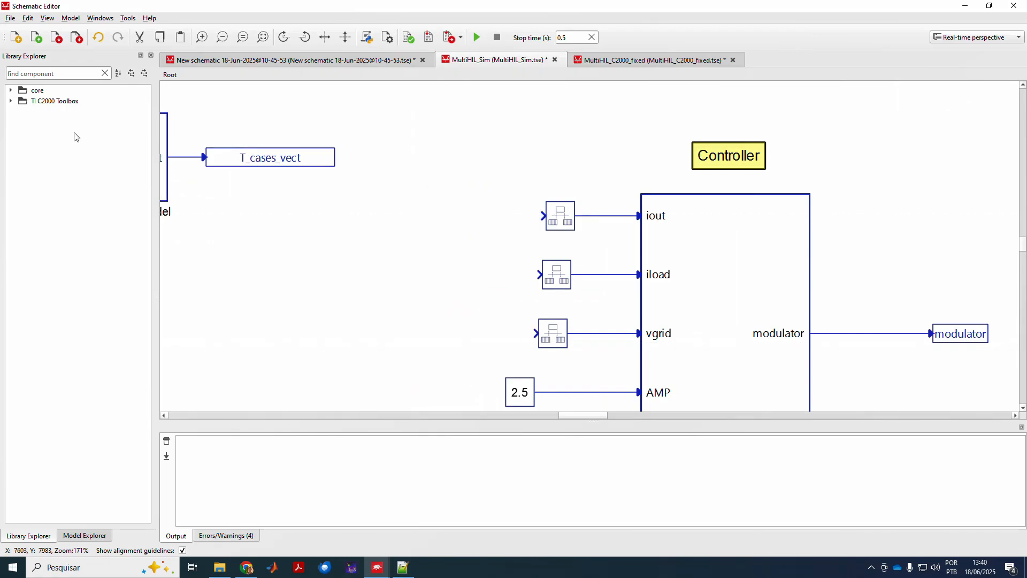
left_click(10, 100)
double_click(37, 112)
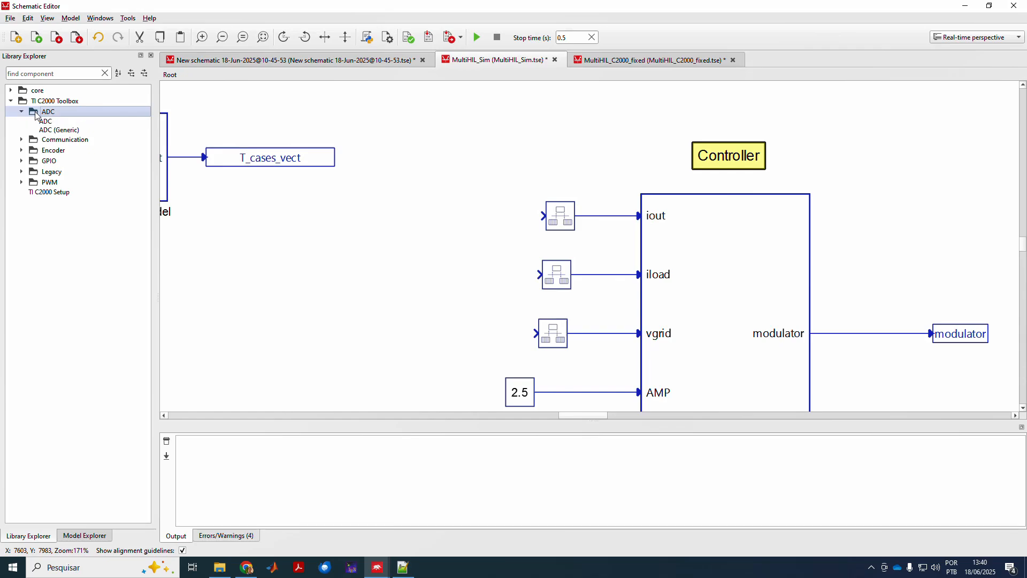
left_click_drag(44, 132, 423, 397)
left_click_drag(492, 209, 543, 216)
left_click_drag(493, 286, 541, 274)
Replace the modulator output tag with an ePWM (Generic) block driven by the Controller's modulator output.
left_click(961, 335)
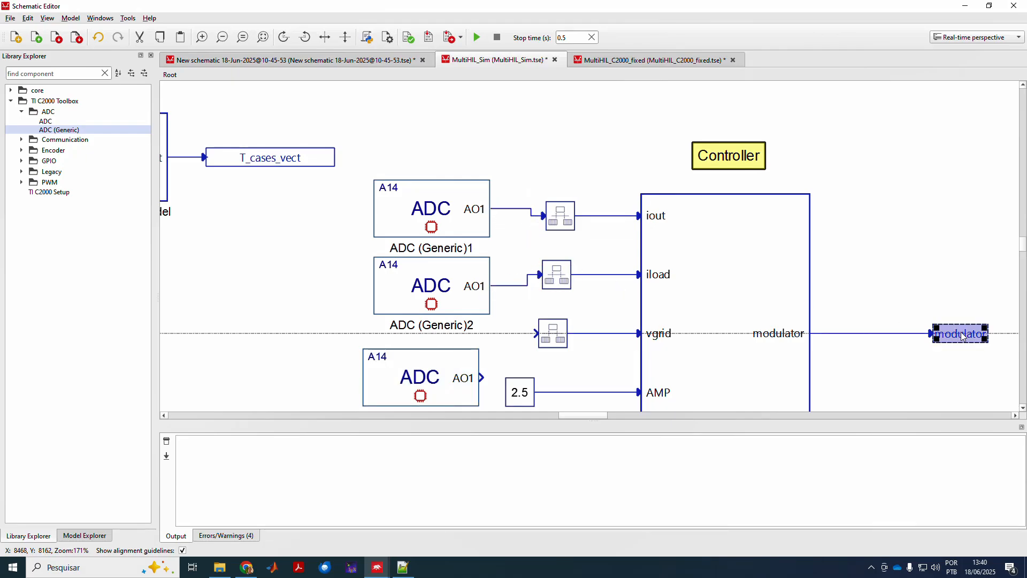
key("Delete")
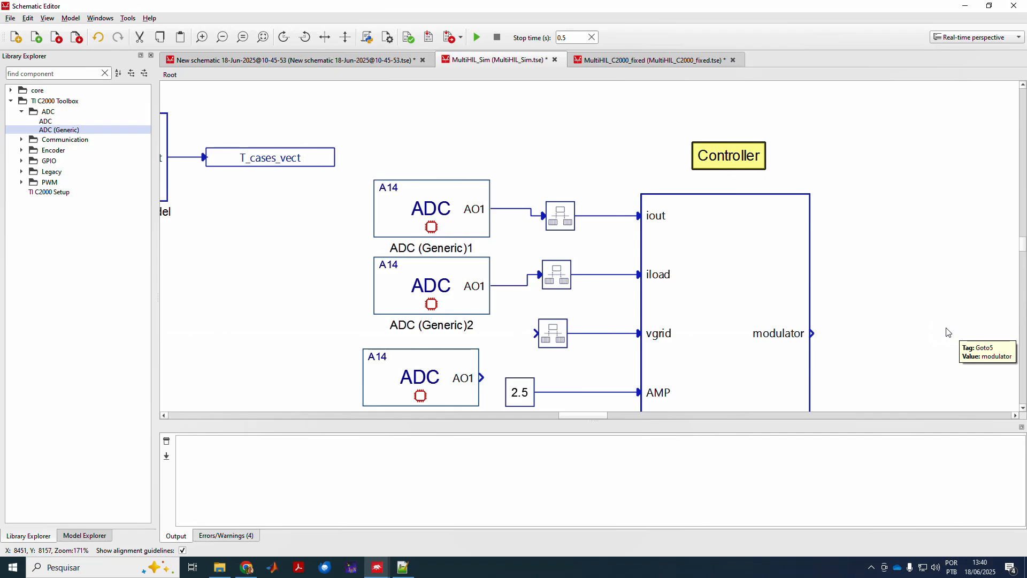
left_click(18, 182)
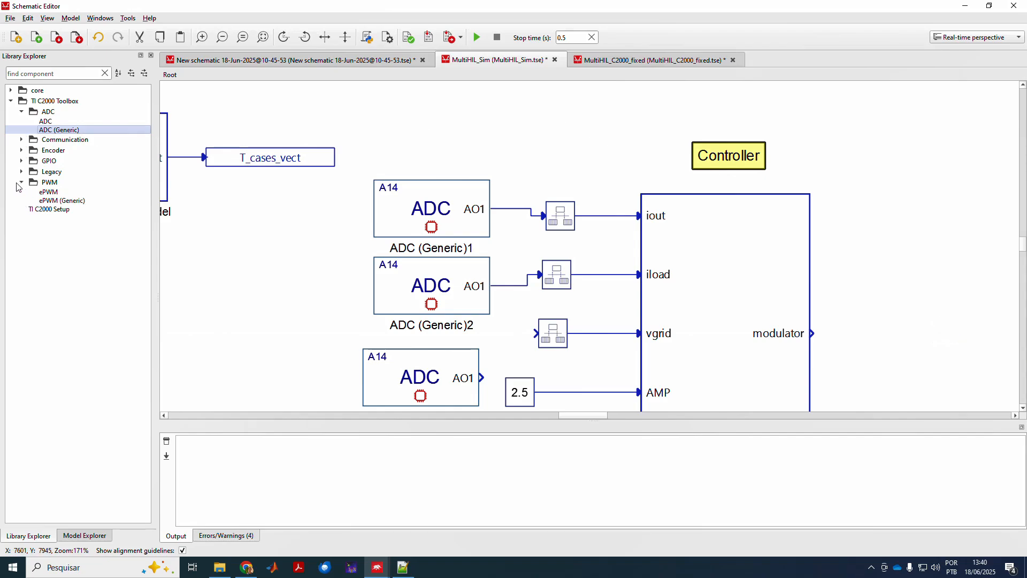
left_click_drag(49, 200, 931, 324)
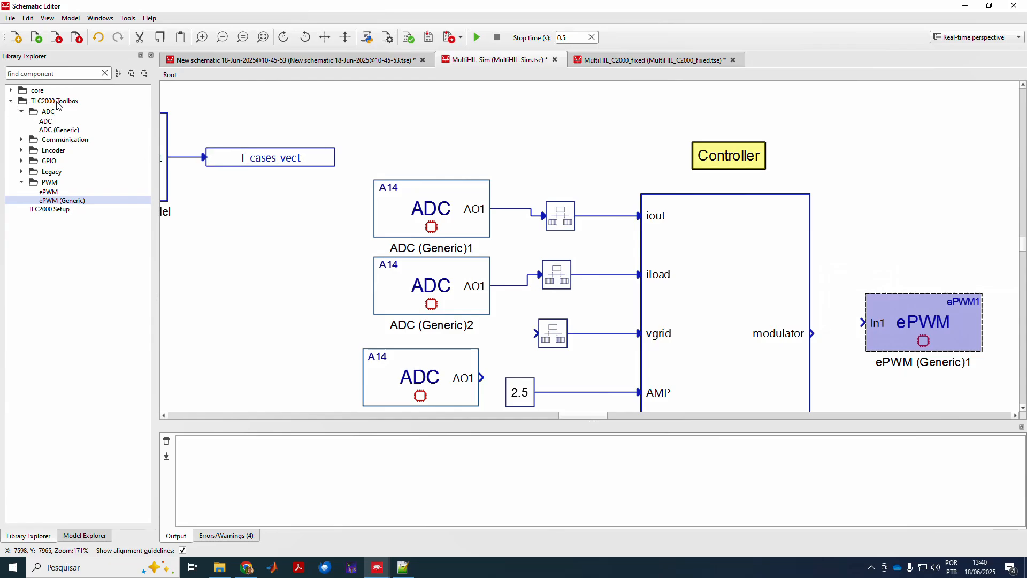
left_click(23, 111)
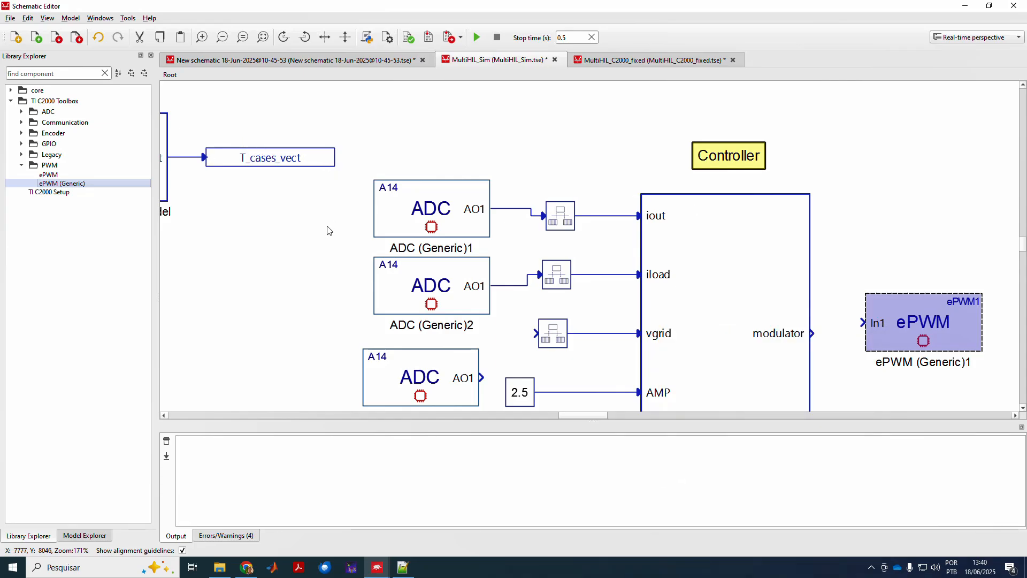
left_click(21, 165)
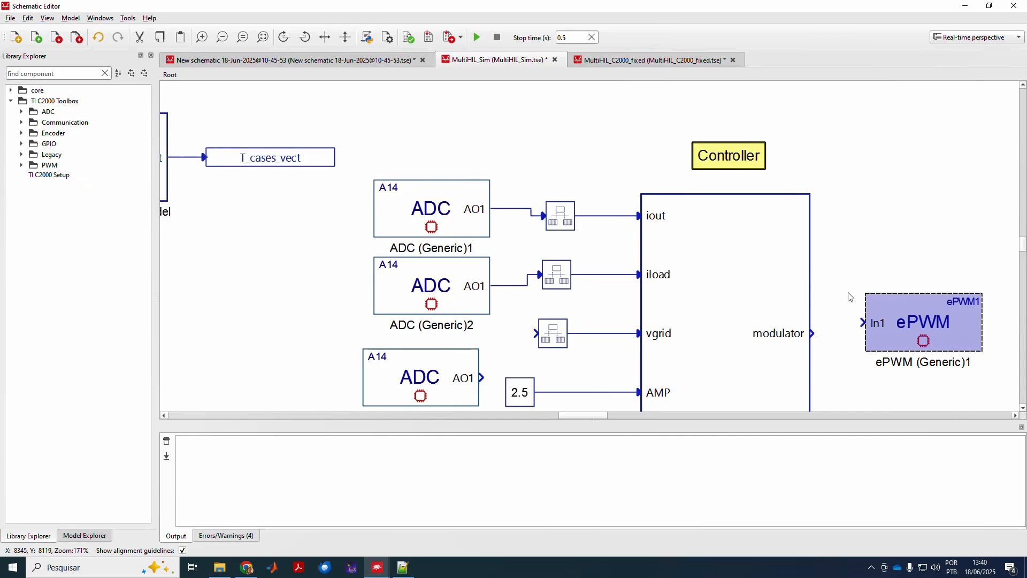
left_click_drag(890, 305, 891, 281)
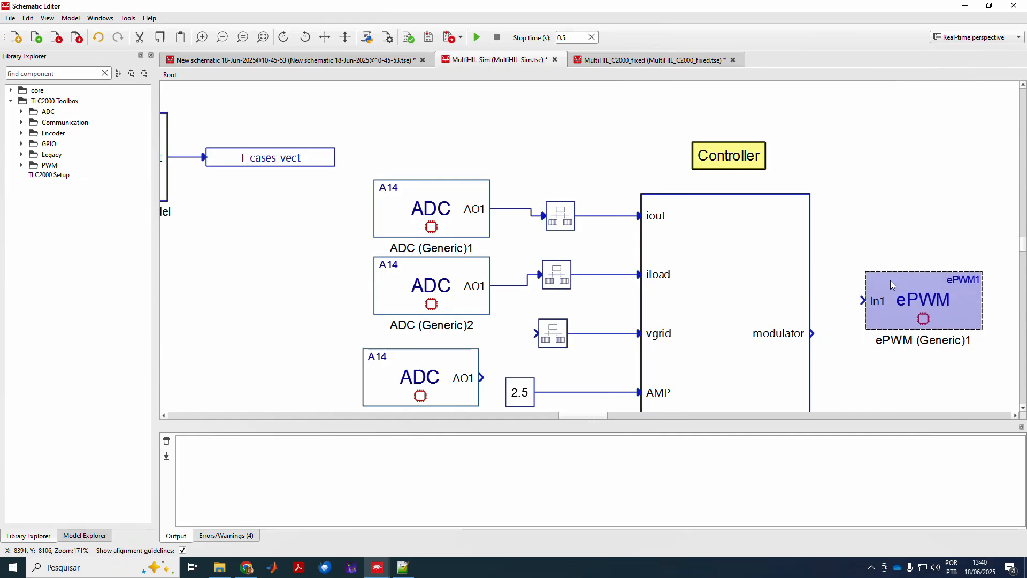
left_click(829, 331)
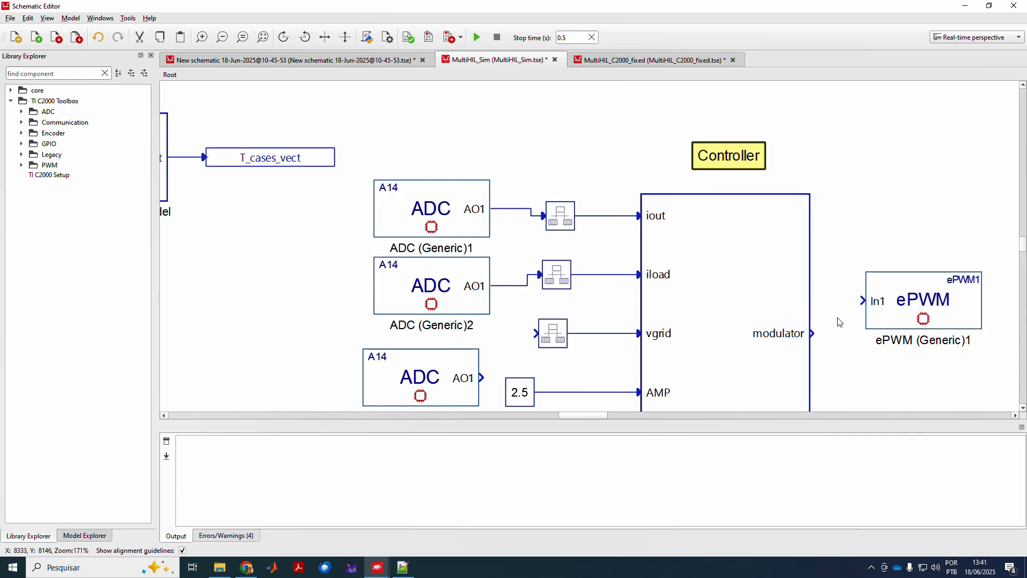
left_click_drag(813, 333, 864, 301)
Recheck the Controller subsystem, then switch to the MultiHIL_C2000_fixed schematic.
double_click(728, 295)
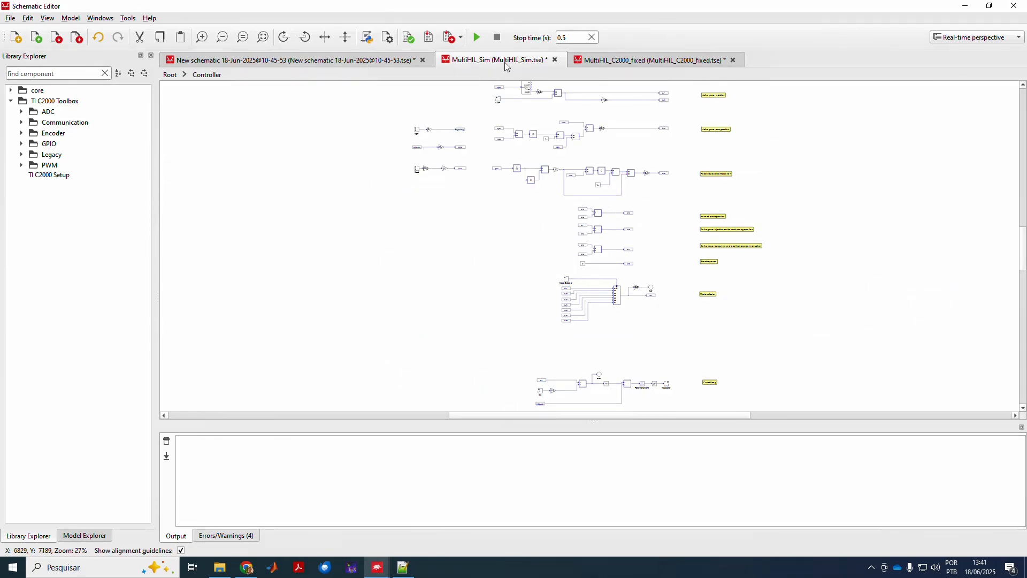
left_click(170, 74)
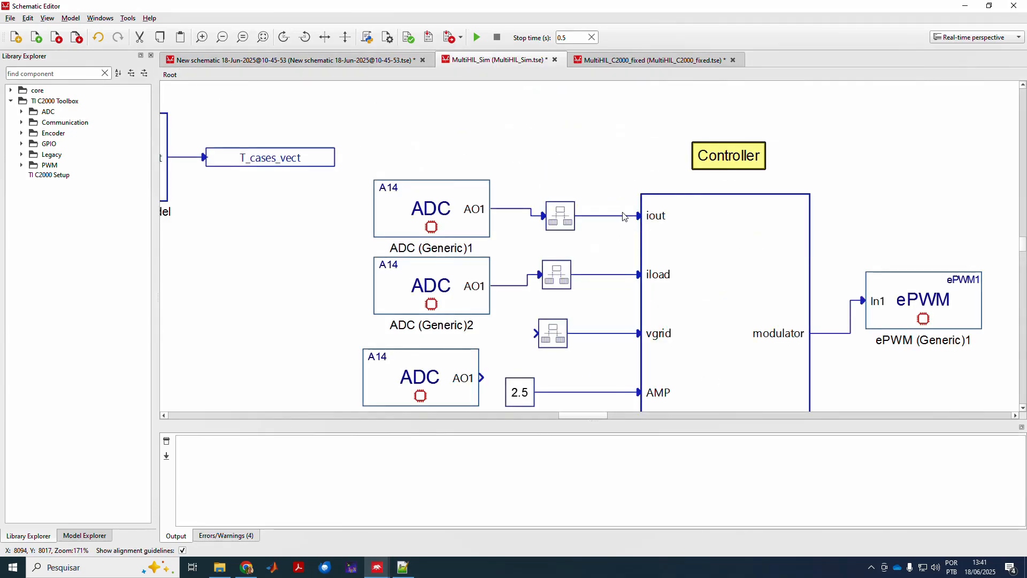
left_click(609, 60)
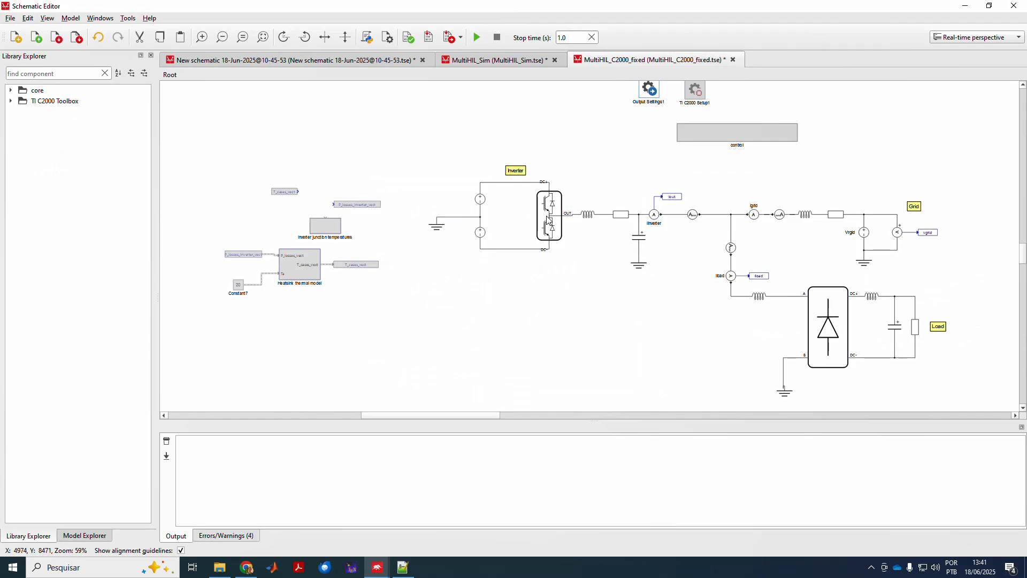
Pan the MultiHIL_C2000_fixed view and look inside its control and Controller subsystems.
scroll(548, 219, "up", 3)
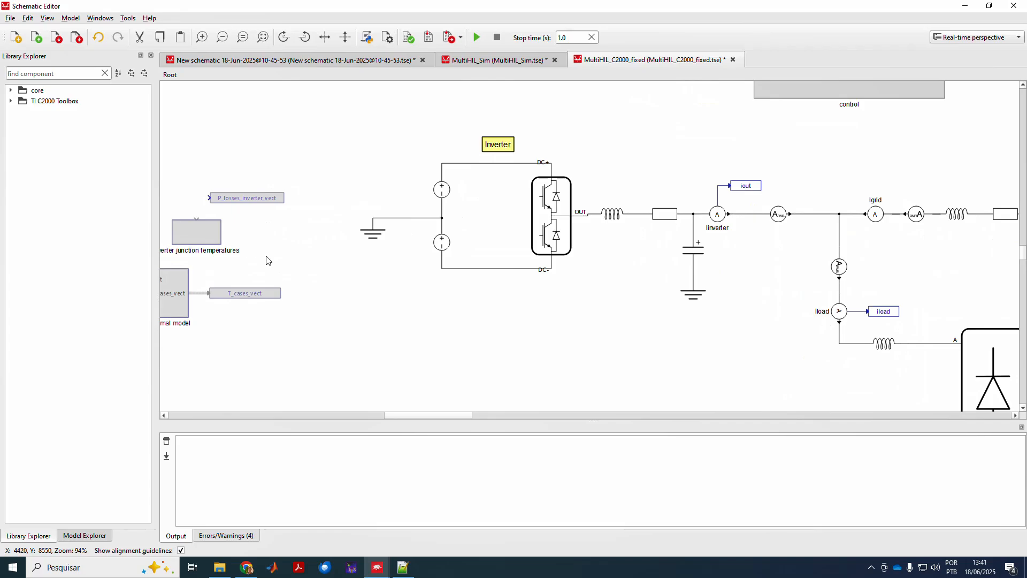
left_click_drag(403, 413, 392, 413)
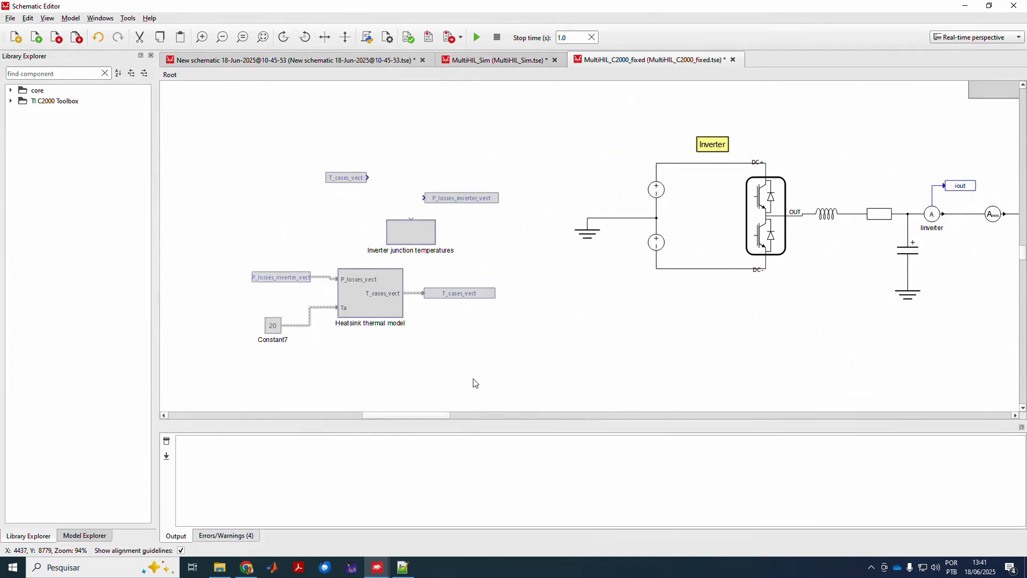
left_click_drag(413, 415, 446, 415)
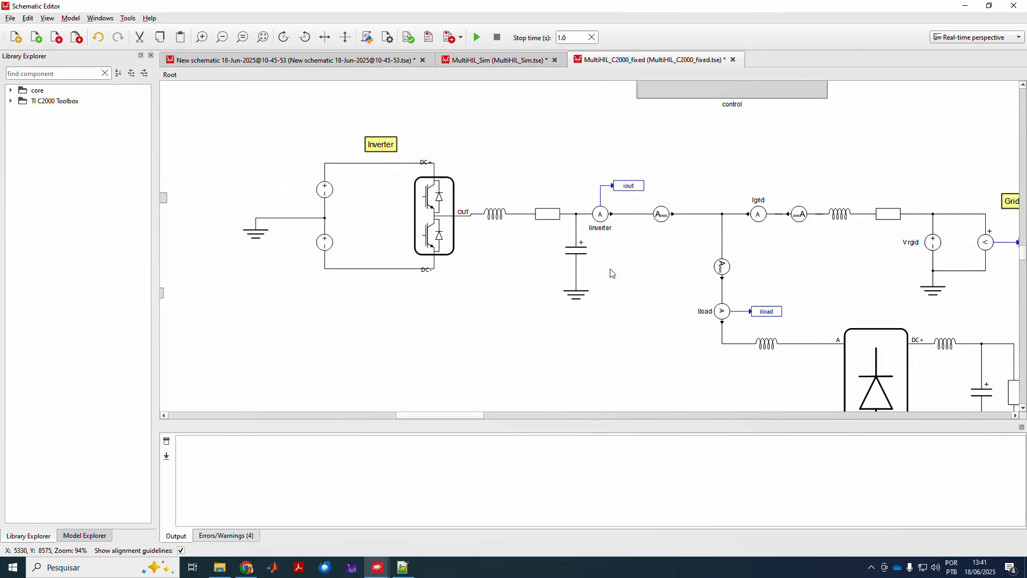
scroll(612, 273, "down", 3)
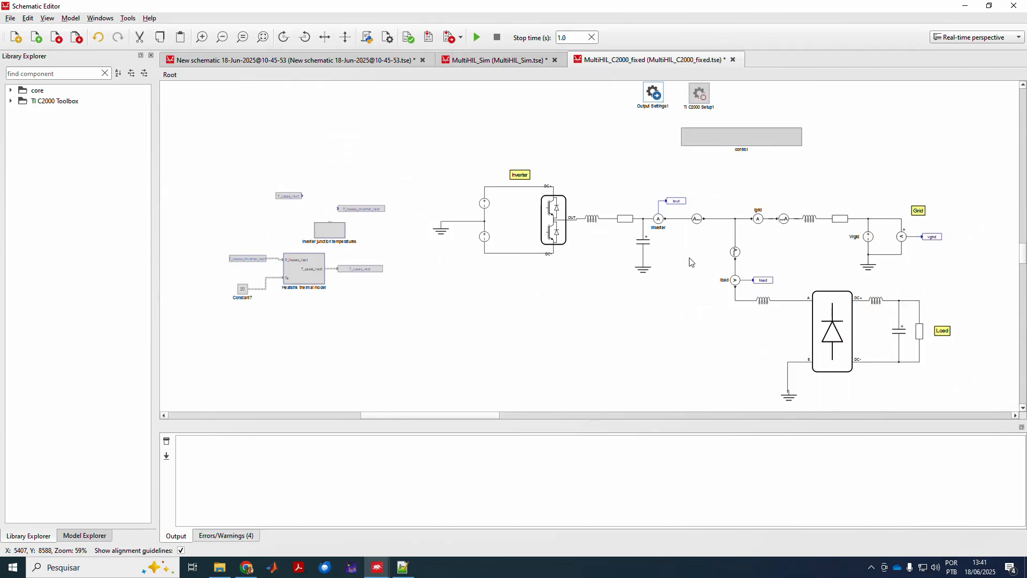
double_click(718, 139)
left_click(630, 165)
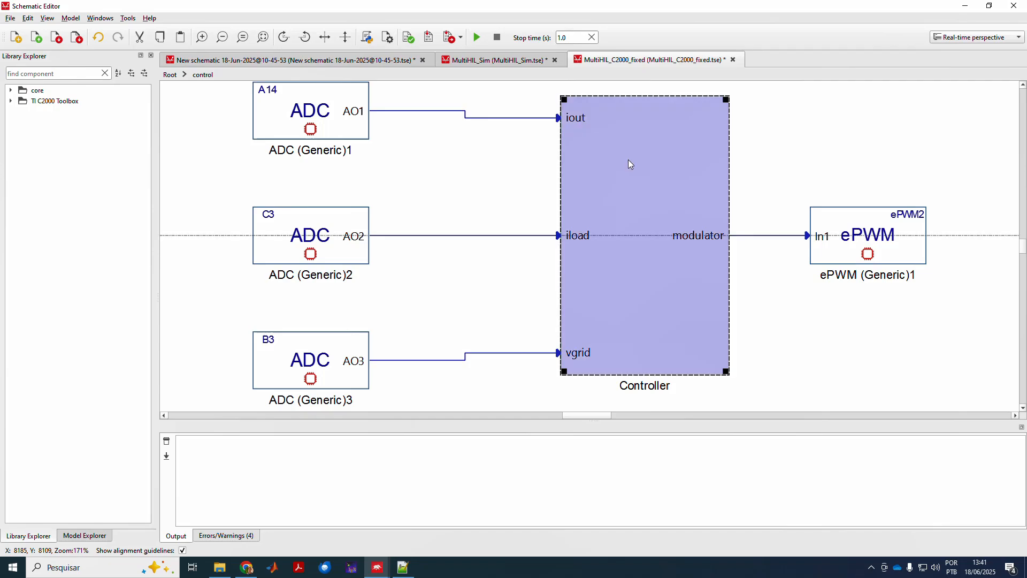
double_click(629, 160)
scroll(660, 227, "up", 3)
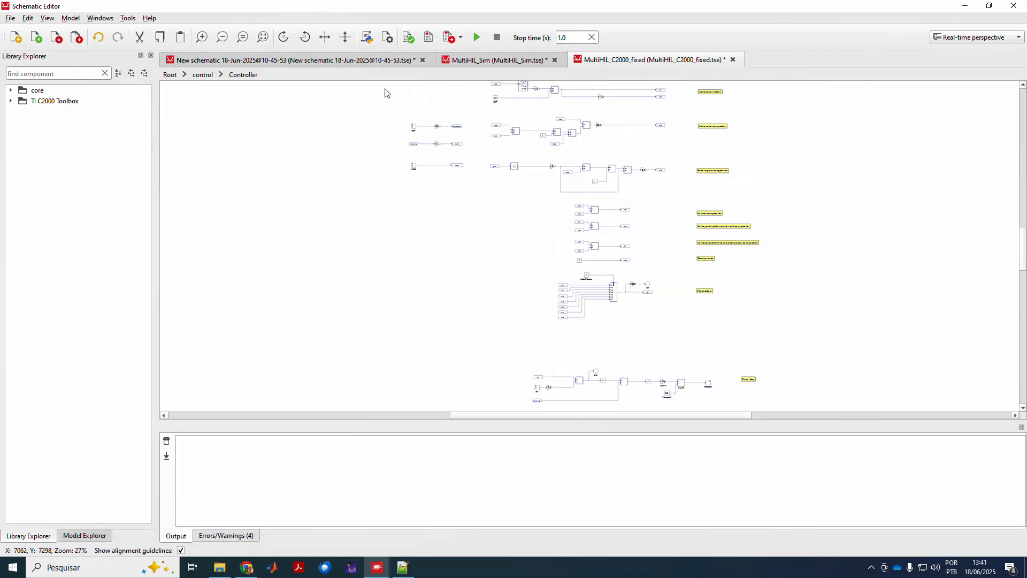
left_click(202, 74)
Review the ADC (Generic)1 and ePWM (Generic)1 PWM properties without changing anything.
left_click(276, 116)
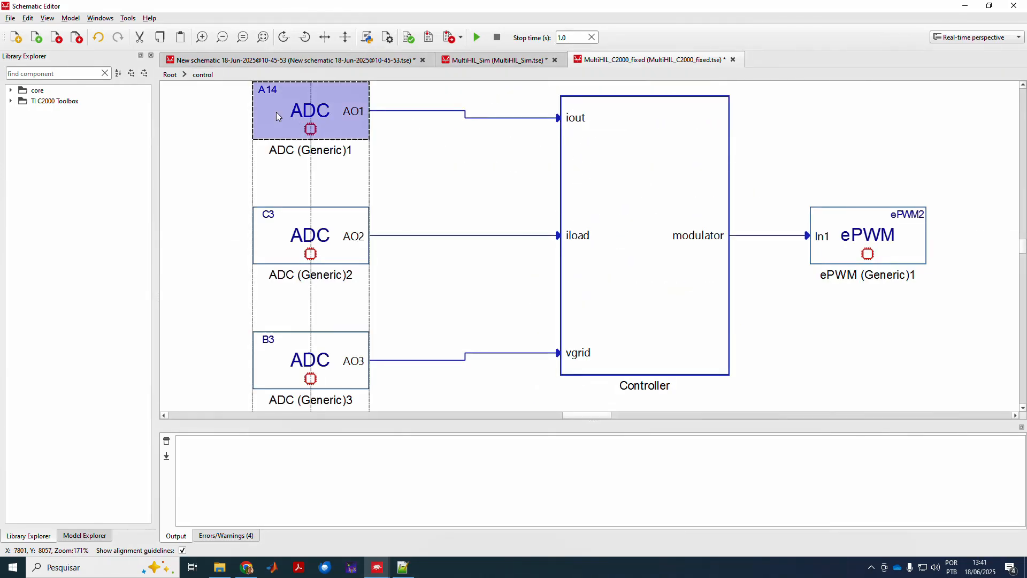
double_click(276, 117)
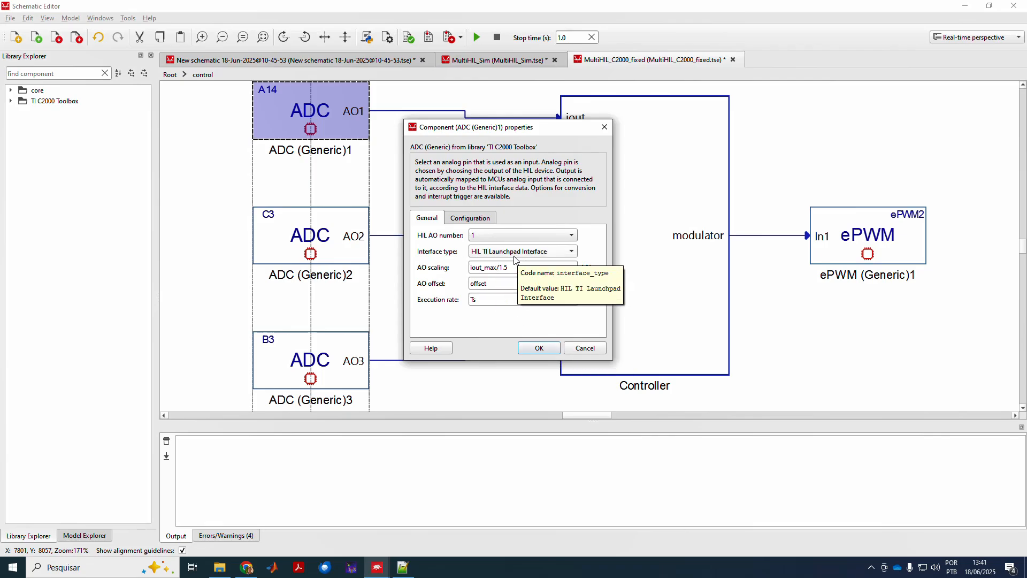
left_click(585, 348)
double_click(850, 219)
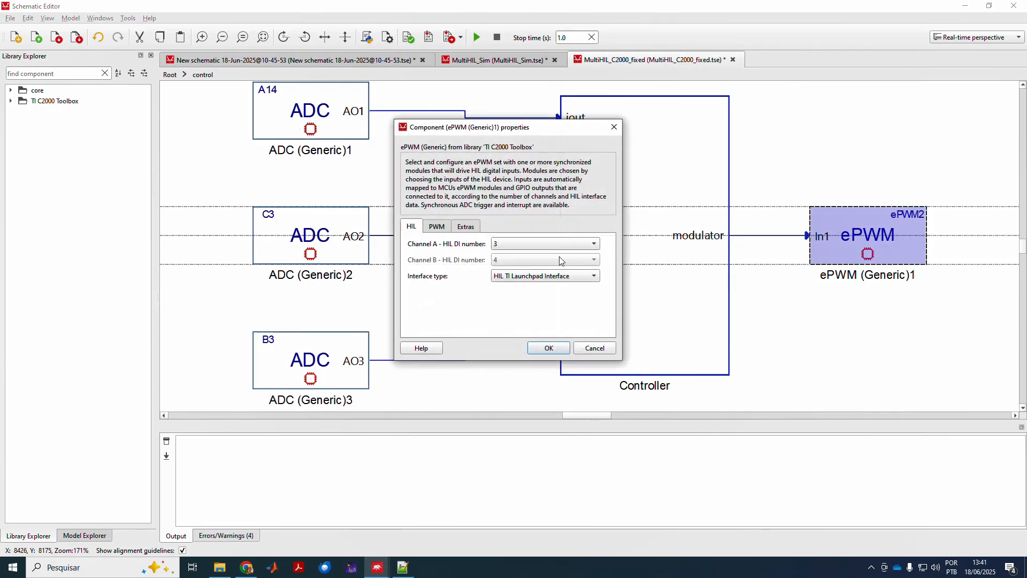
left_click(438, 227)
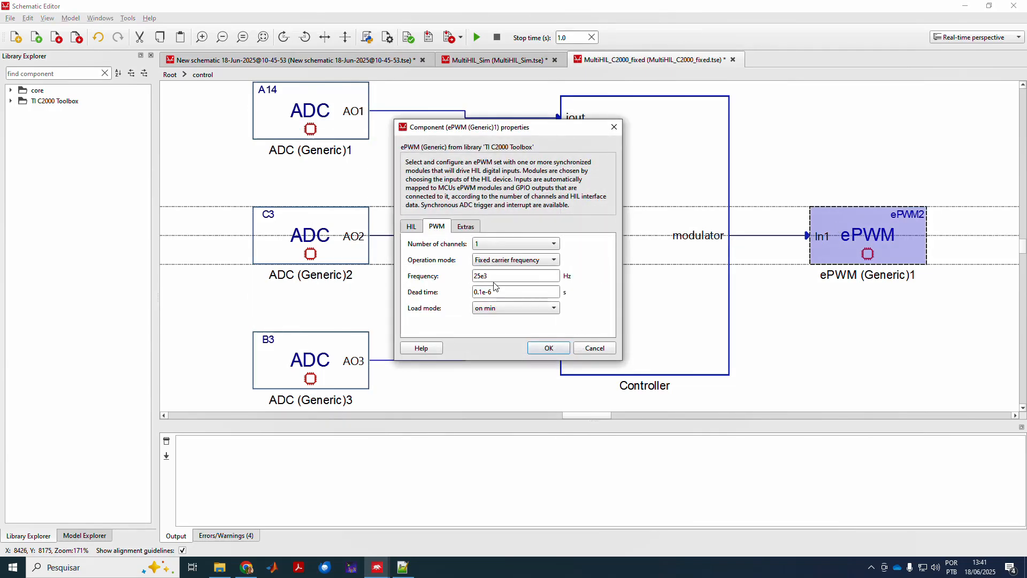
left_click(595, 347)
left_click(716, 298)
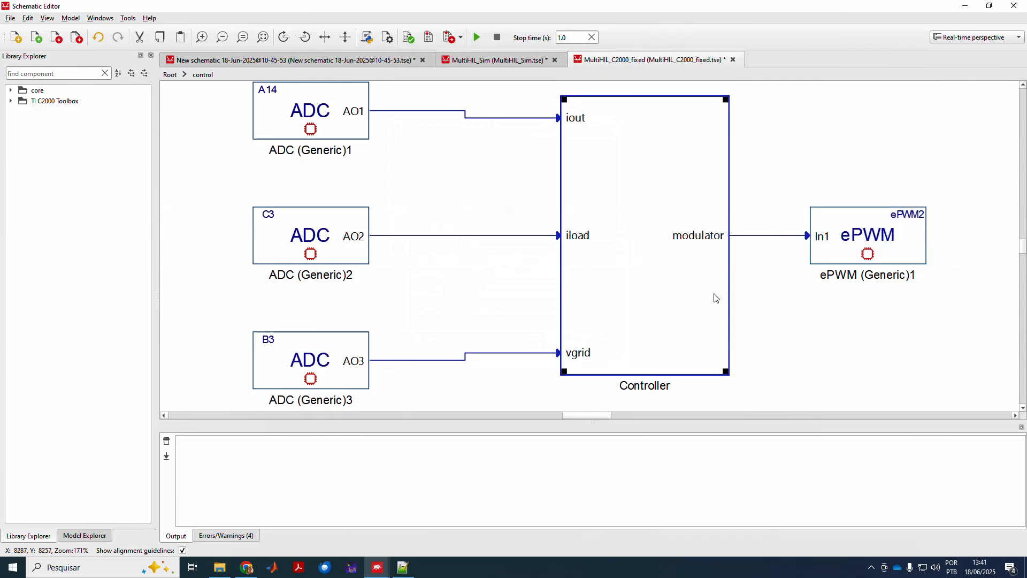
Compare against MultiHIL_Sim, ending on MultiHIL_C2000_fixed's top-level schematic.
left_click(470, 63)
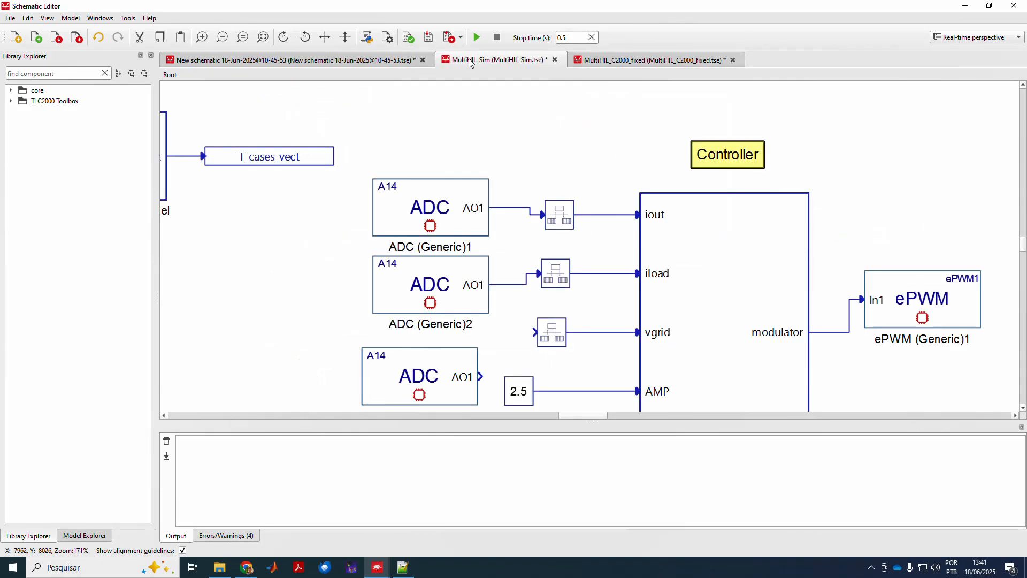
left_click(597, 60)
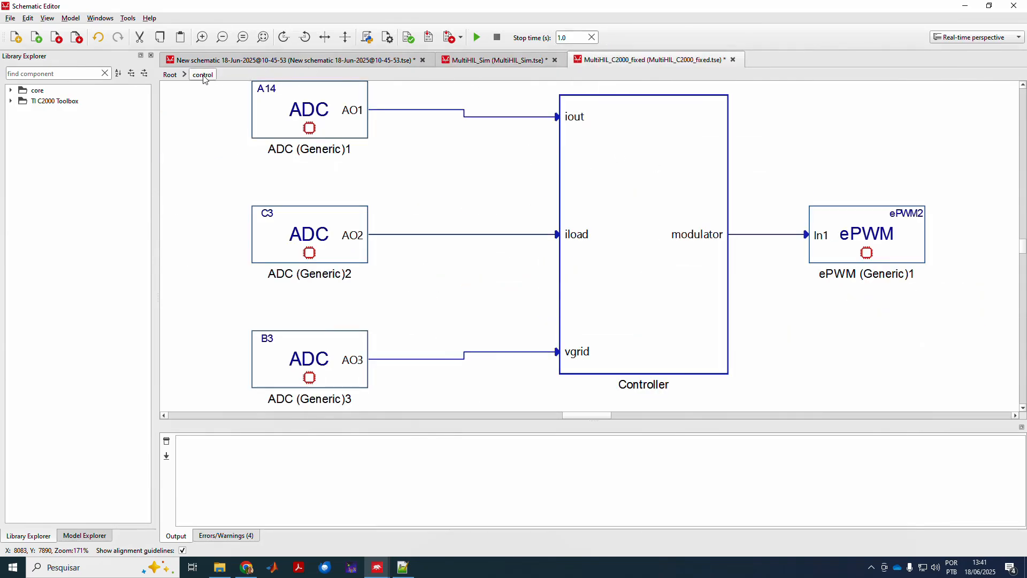
left_click(170, 74)
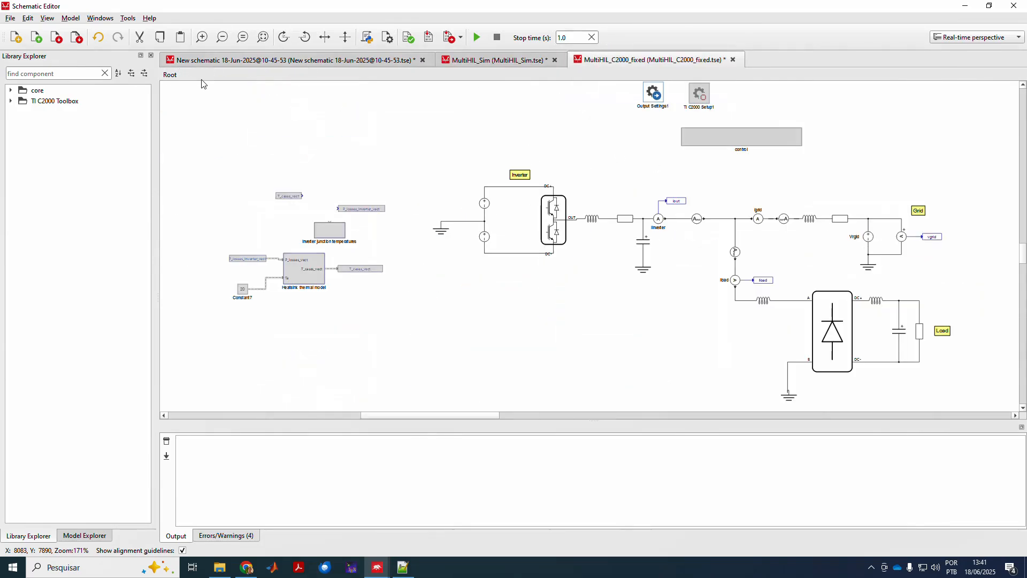
double_click(744, 153)
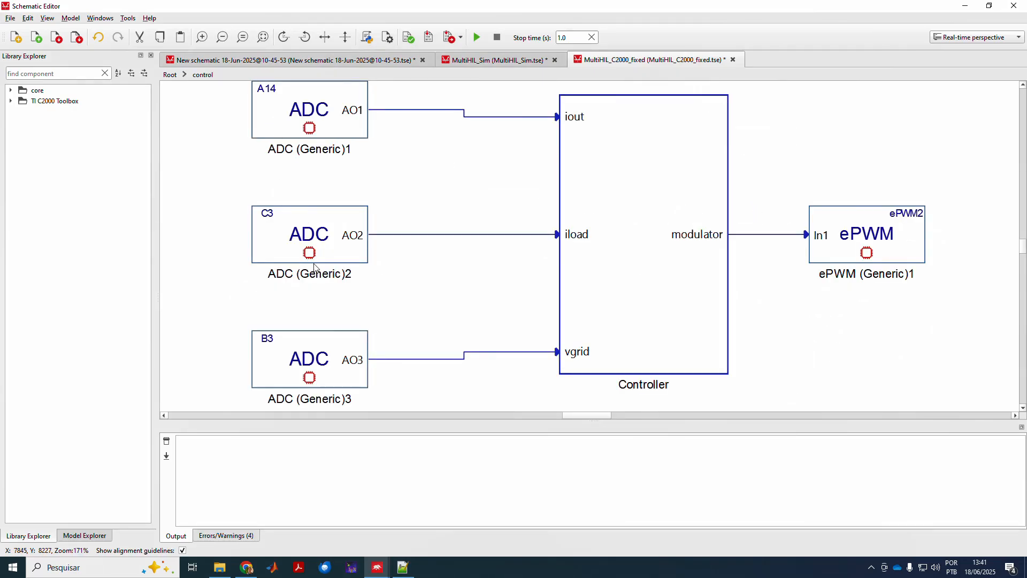
left_click(480, 63)
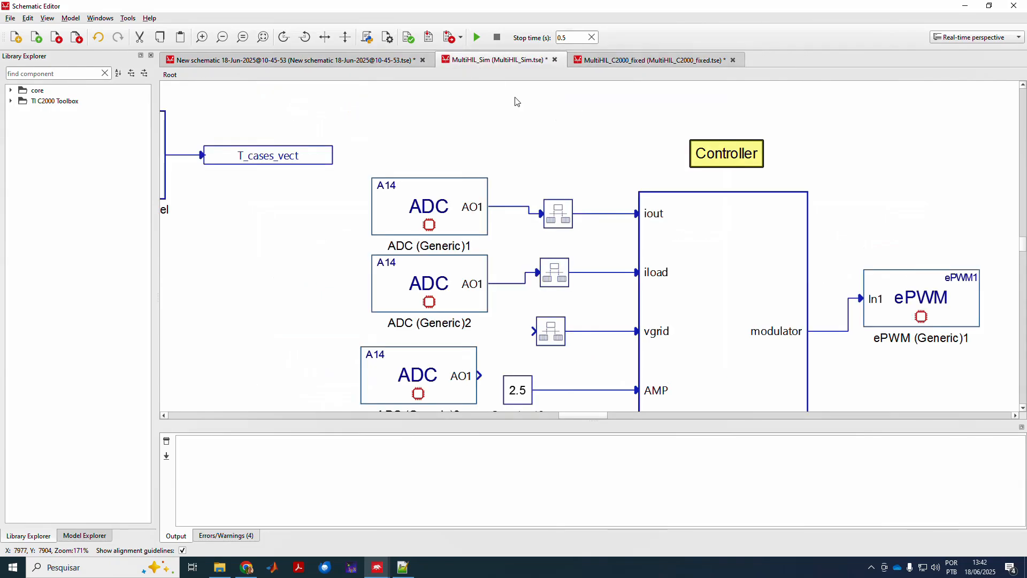
left_click(625, 60)
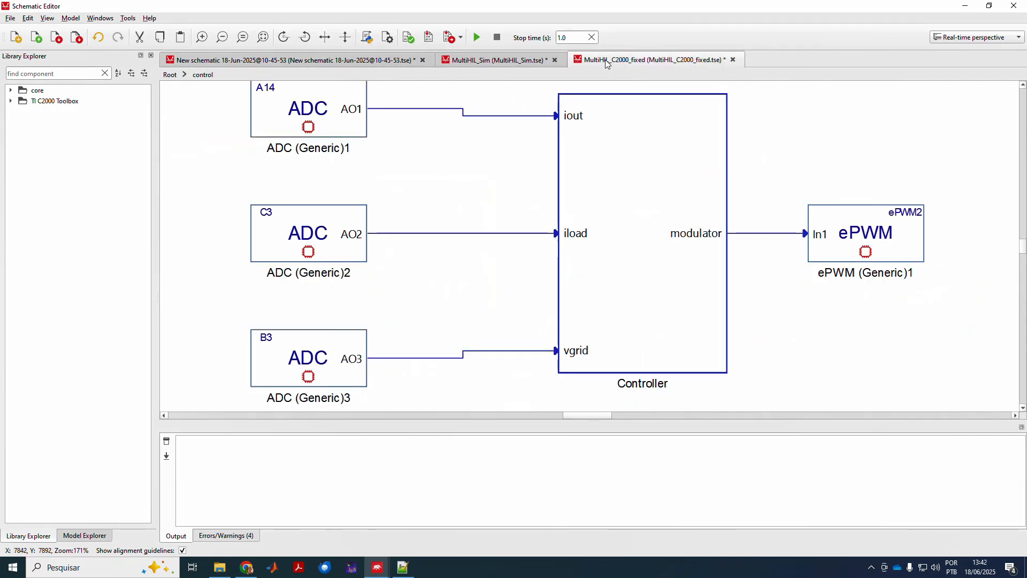
left_click(170, 74)
Disable the inverter, grid and load power circuit components with Ctrl+Shift+E.
double_click(697, 94)
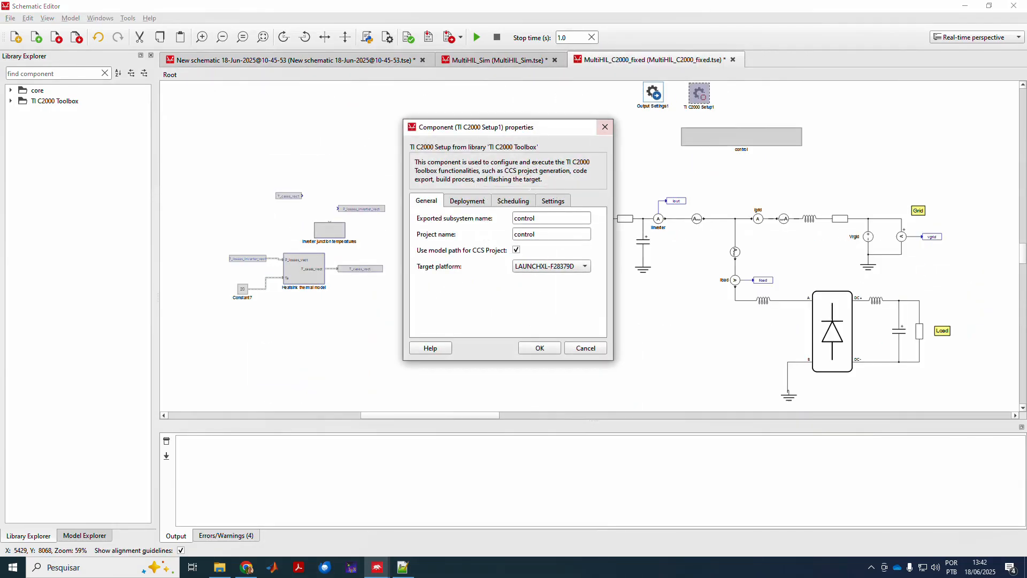
left_click(605, 128)
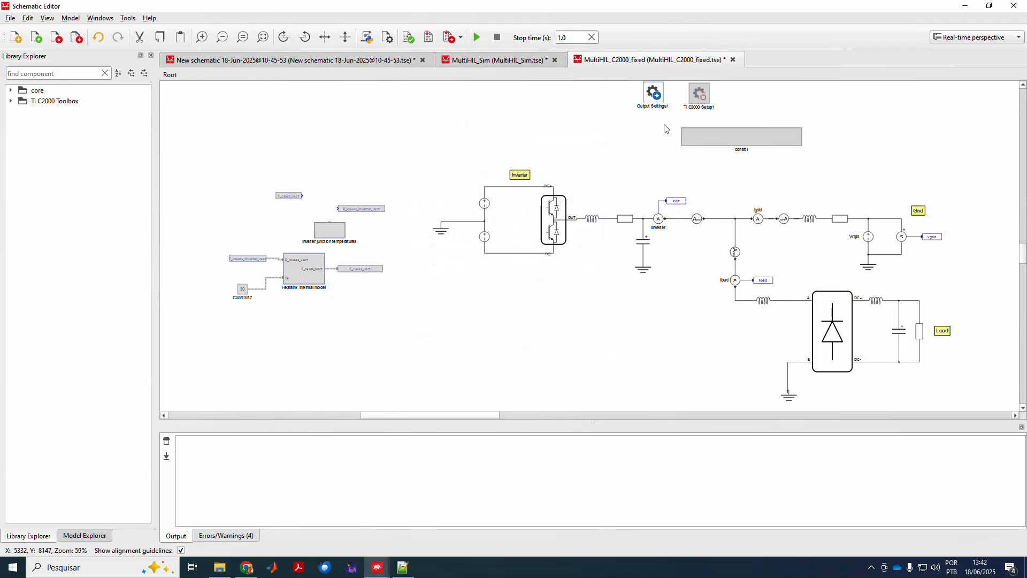
left_click_drag(671, 94, 830, 178)
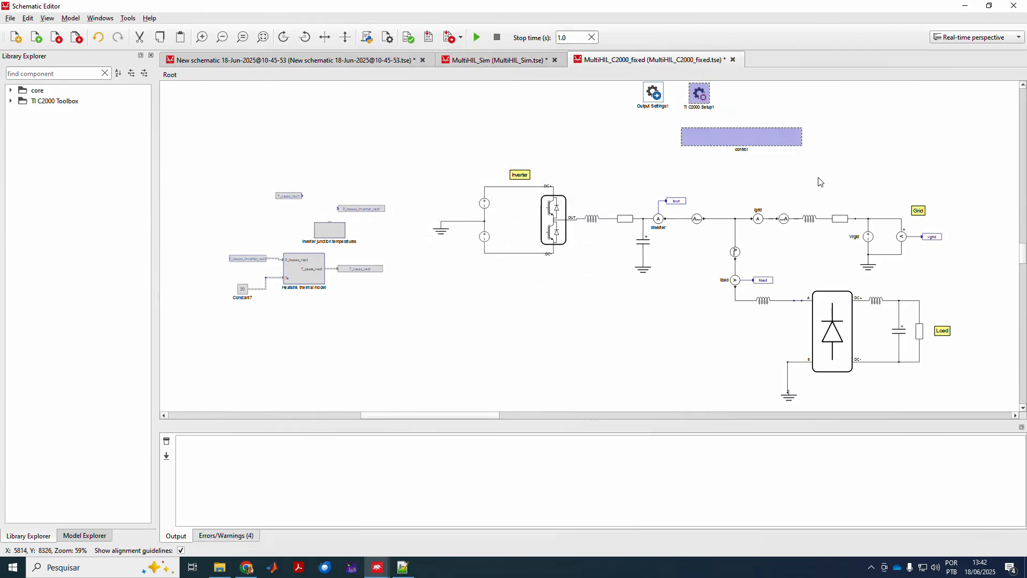
left_click(627, 182)
left_click_drag(416, 174, 976, 406)
key("ctrl+e")
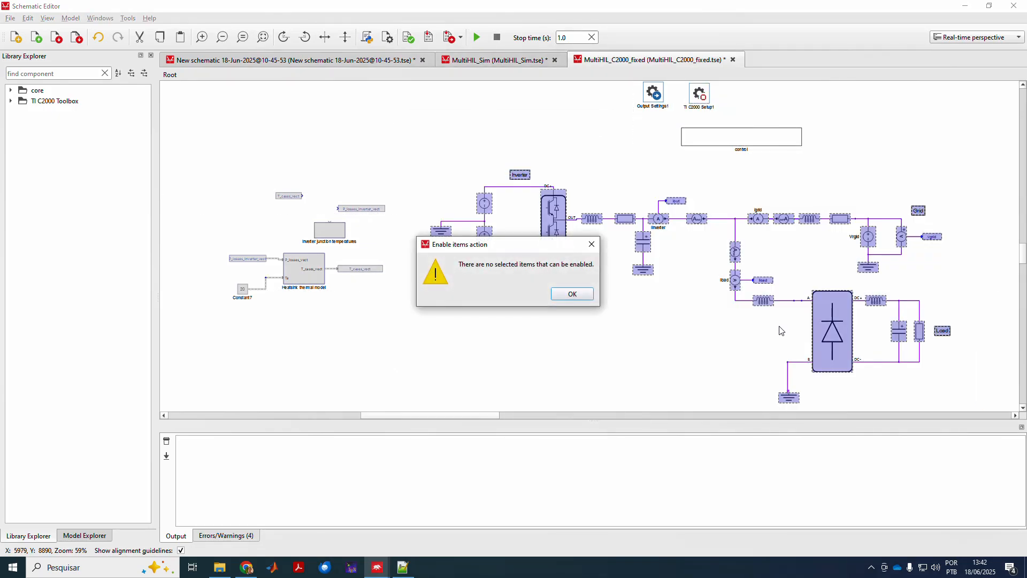
left_click(575, 294)
key("ctrl+shift+e")
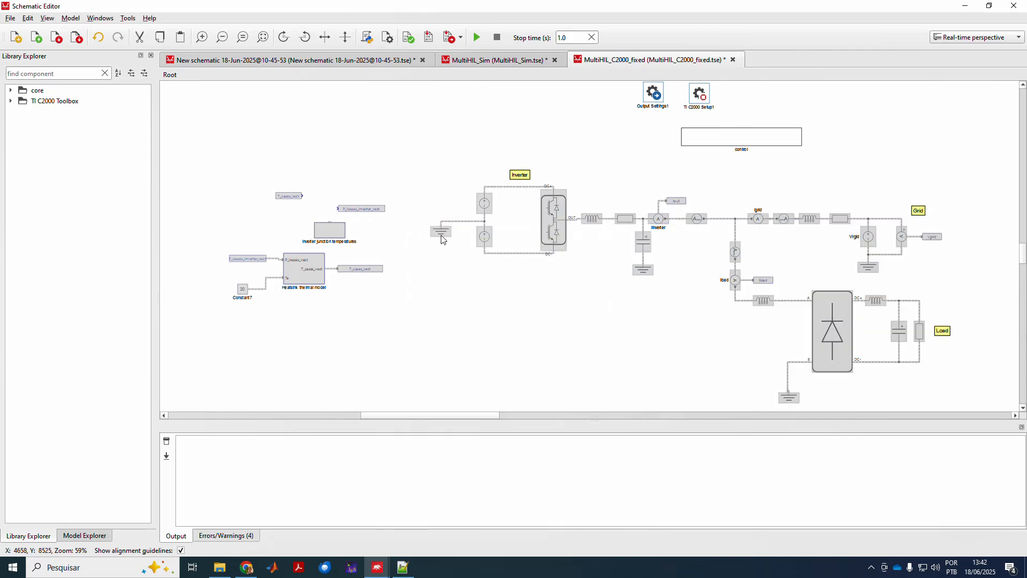
Write the TI C2000 Setup1 path settings (CCS ccs1120, C2000Ware 5_04_00_00).
left_click(771, 139)
double_click(770, 138)
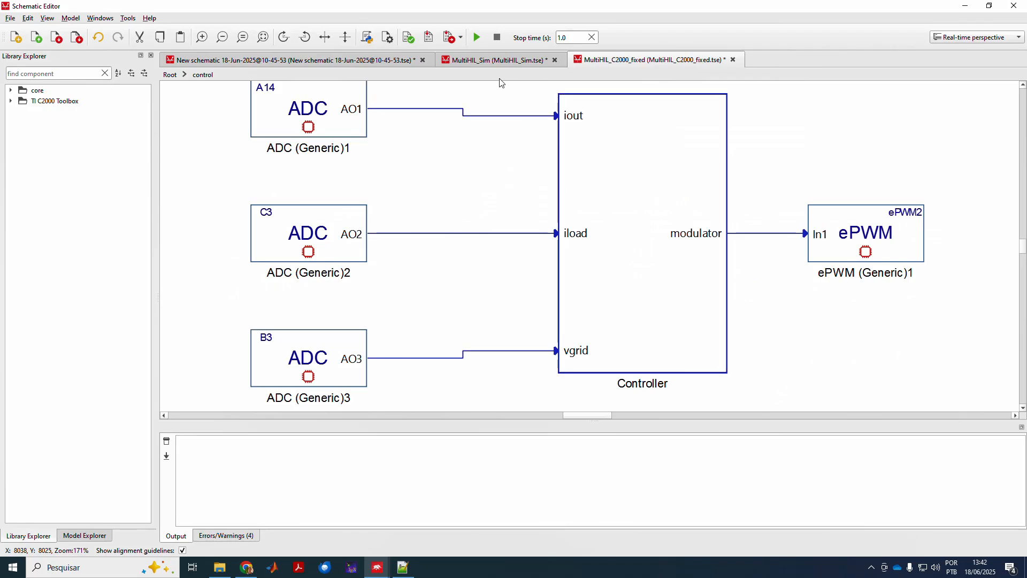
left_click(169, 75)
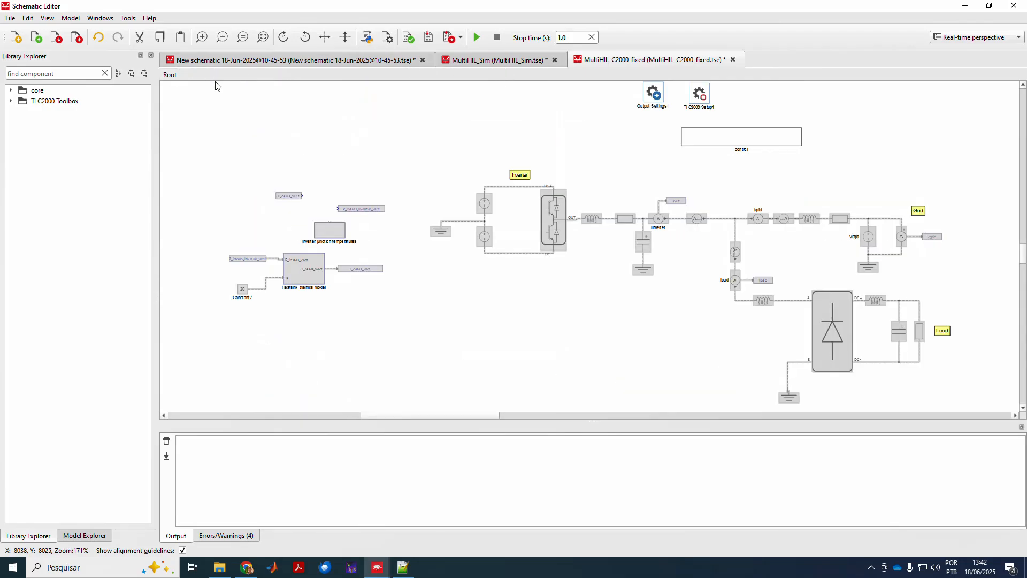
double_click(699, 97)
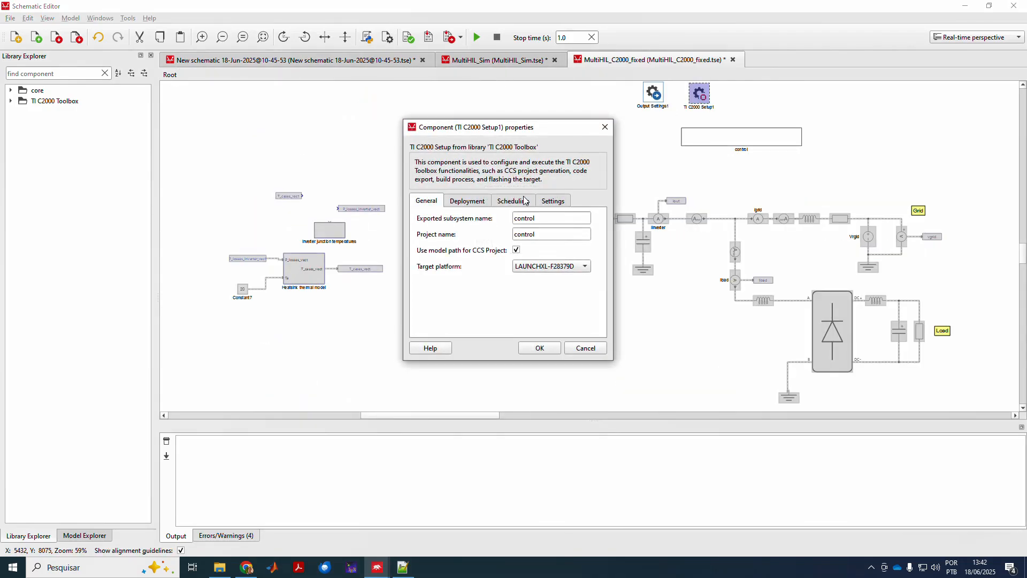
left_click(545, 204)
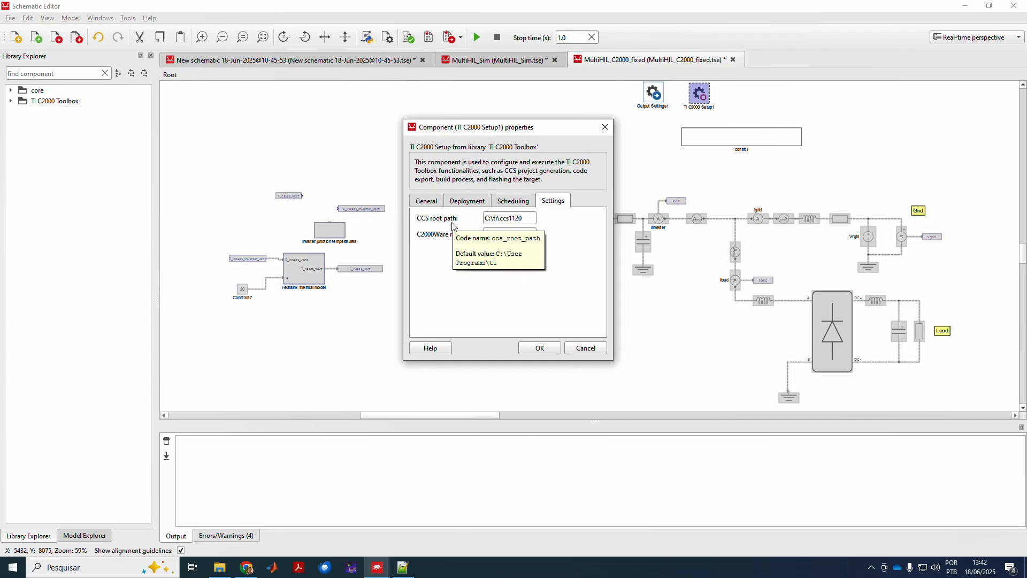
left_click(499, 254)
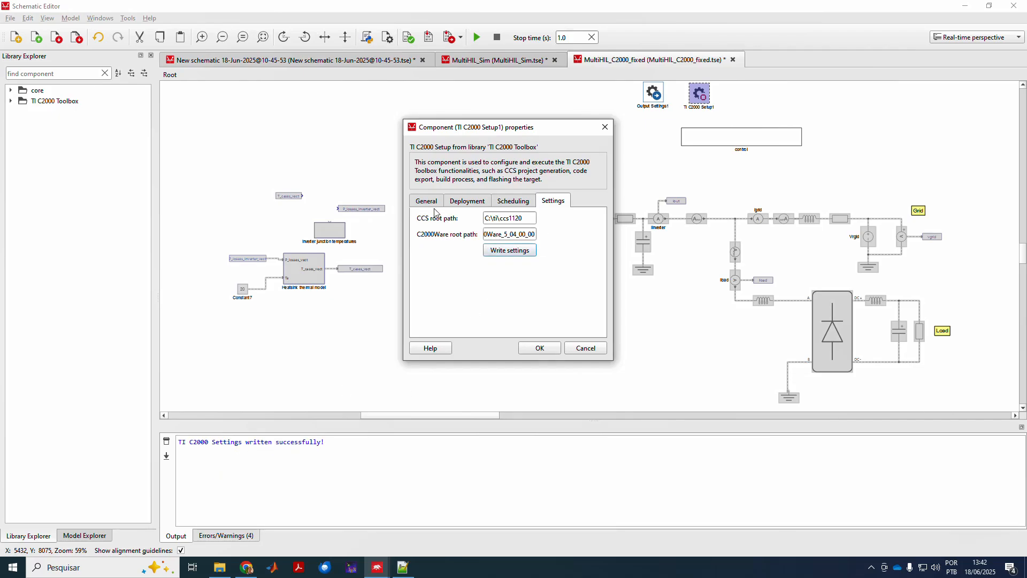
From TI C2000 Setup1's Deployment actions, create the CCS project, export control's C code and start Build and deploy.
left_click(503, 205)
left_click(477, 205)
left_click(442, 204)
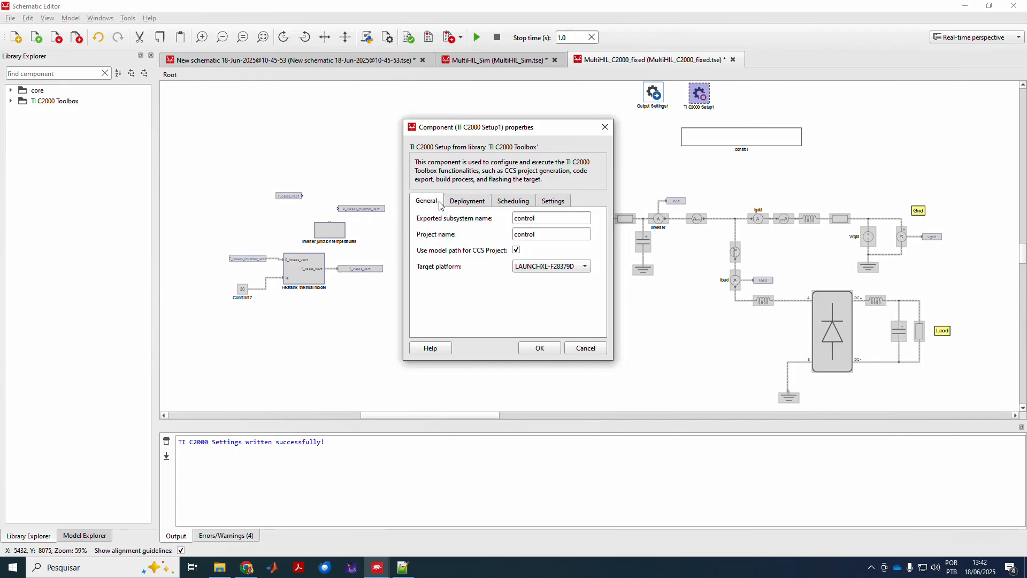
left_click(461, 204)
left_click(443, 236)
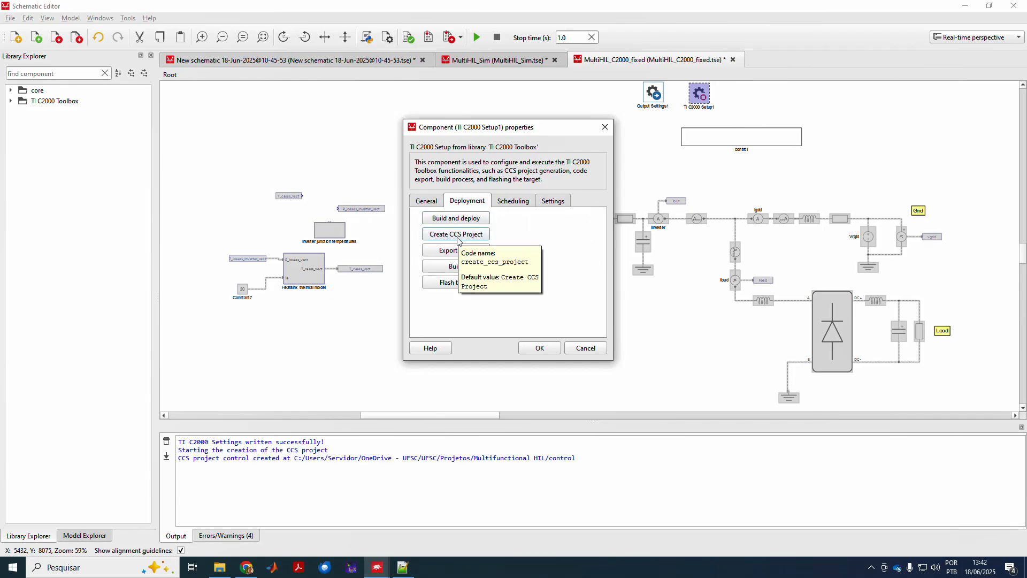
left_click(444, 250)
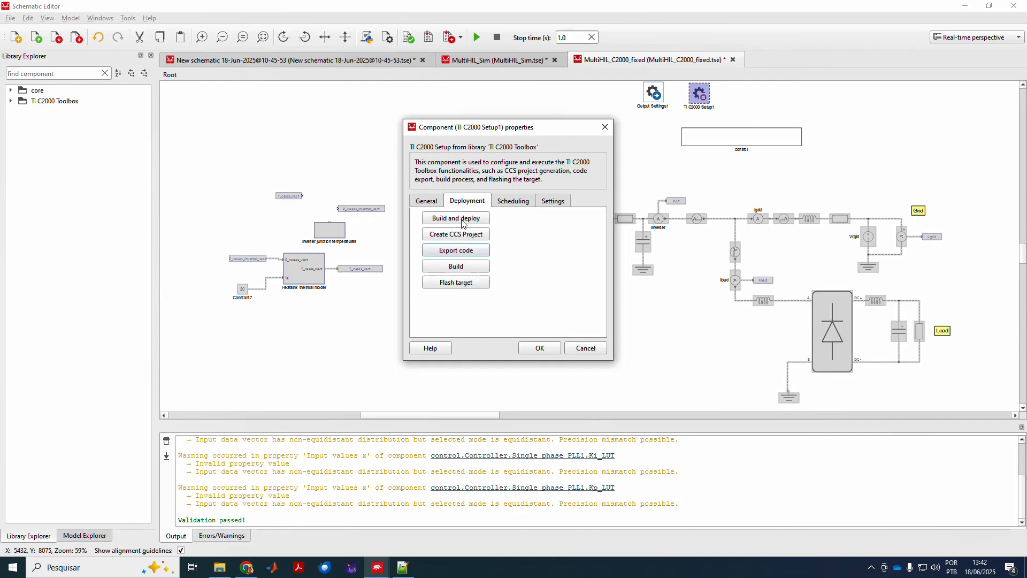
left_click(439, 252)
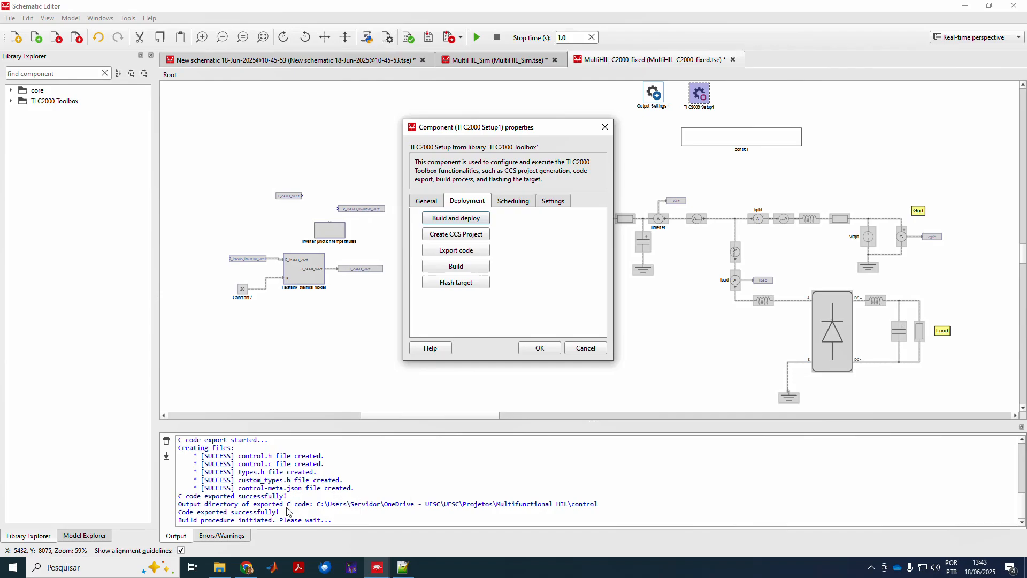
Inspect the generated control_out files (main.c, scheduler.h) and the control_proj folder in Explorer.
left_click(219, 570)
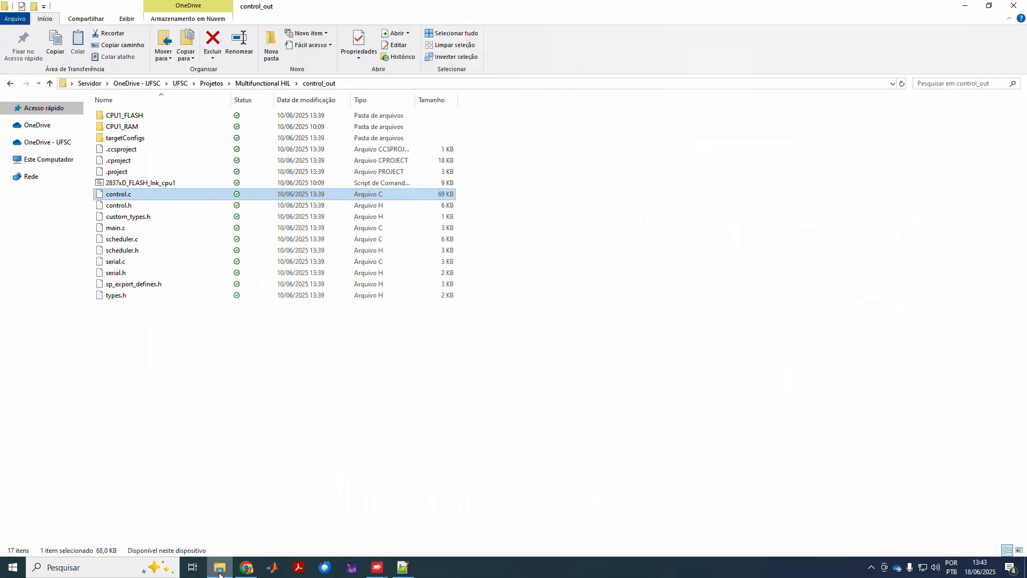
left_click(273, 83)
double_click(122, 141)
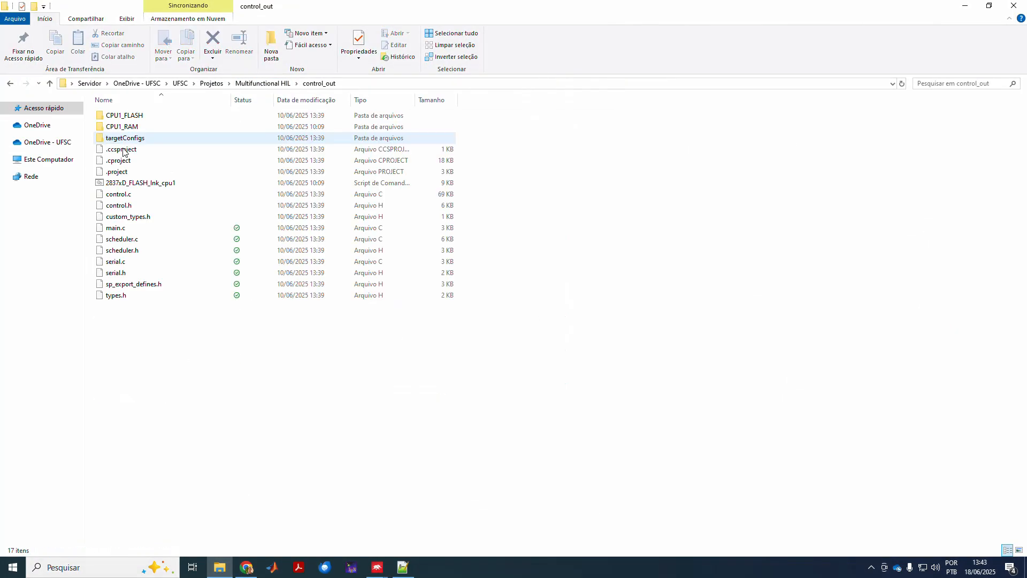
left_click(117, 232)
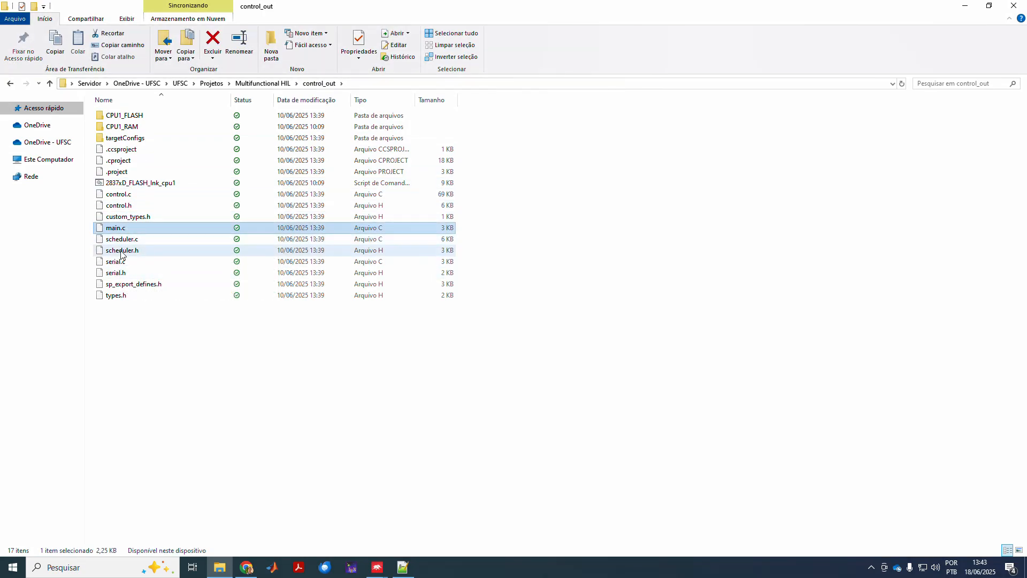
left_click(126, 251)
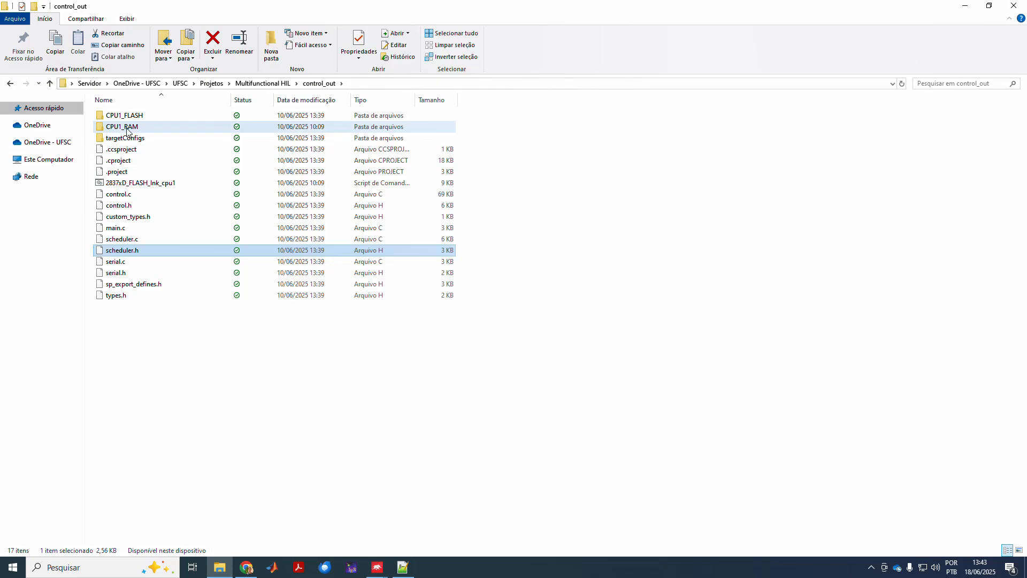
left_click(258, 85)
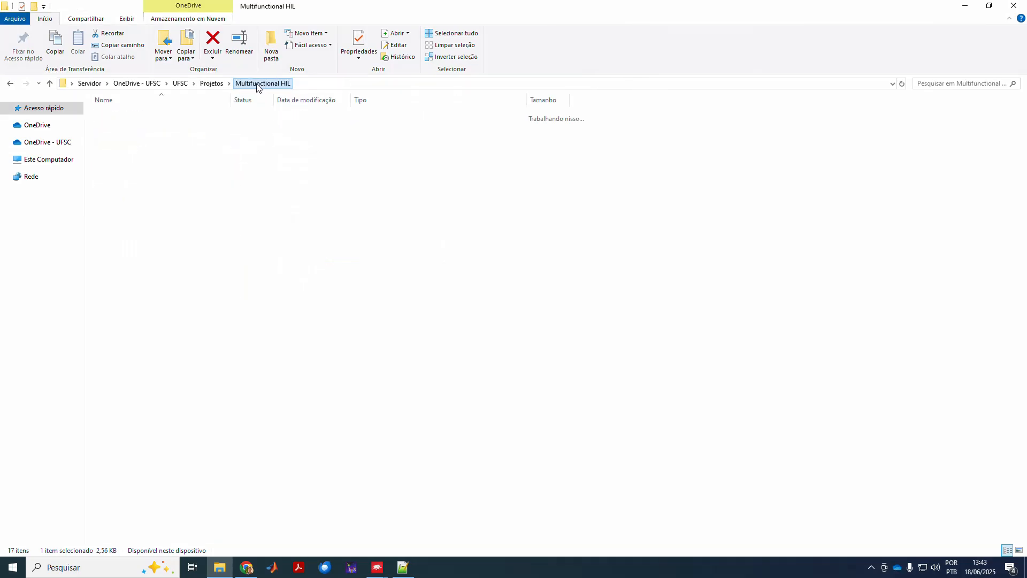
double_click(113, 150)
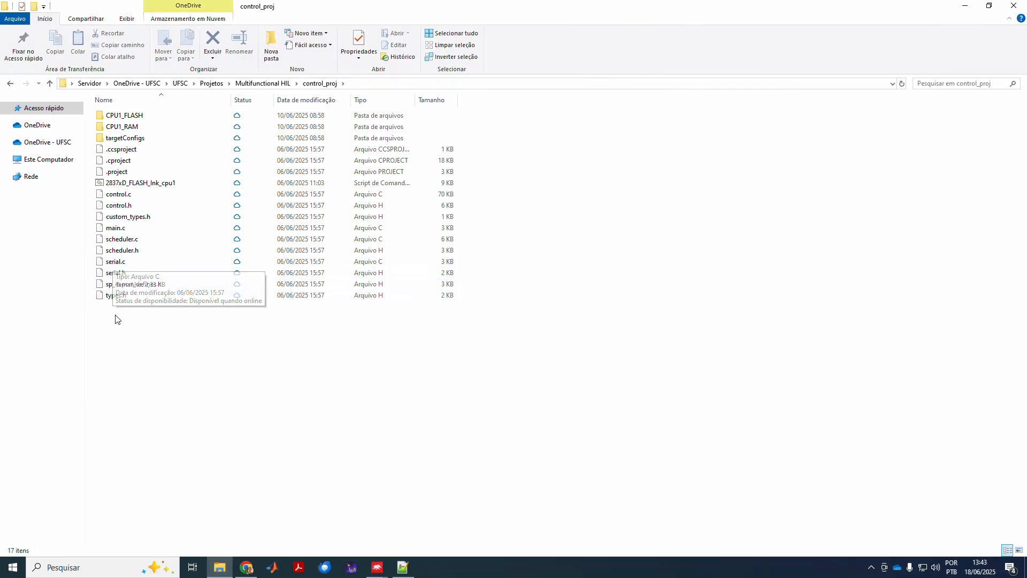
left_click(268, 83)
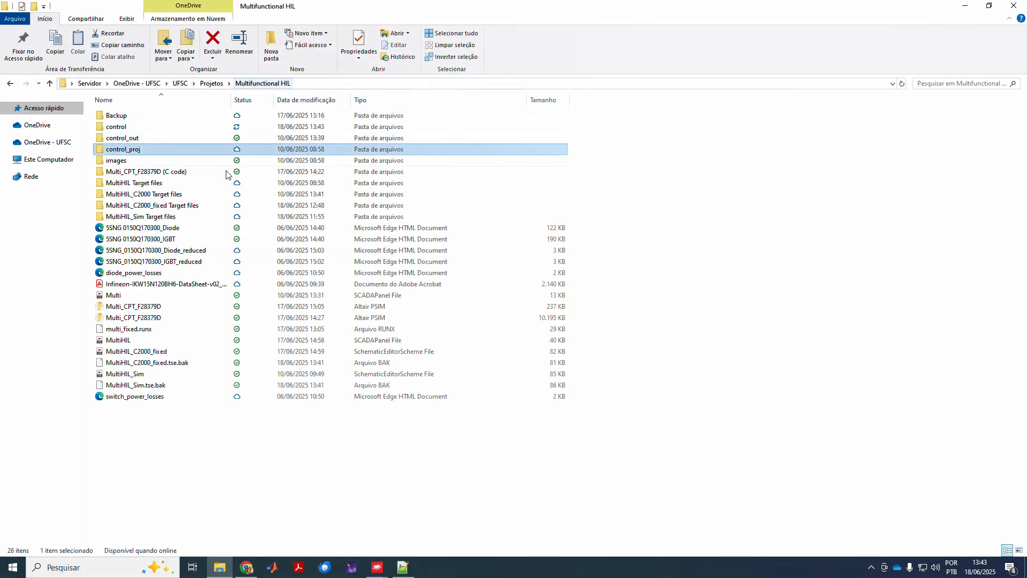
Back in TI C2000 Setup1, flash the built controller code onto the target board.
mouse_move(378, 567)
left_click(416, 531)
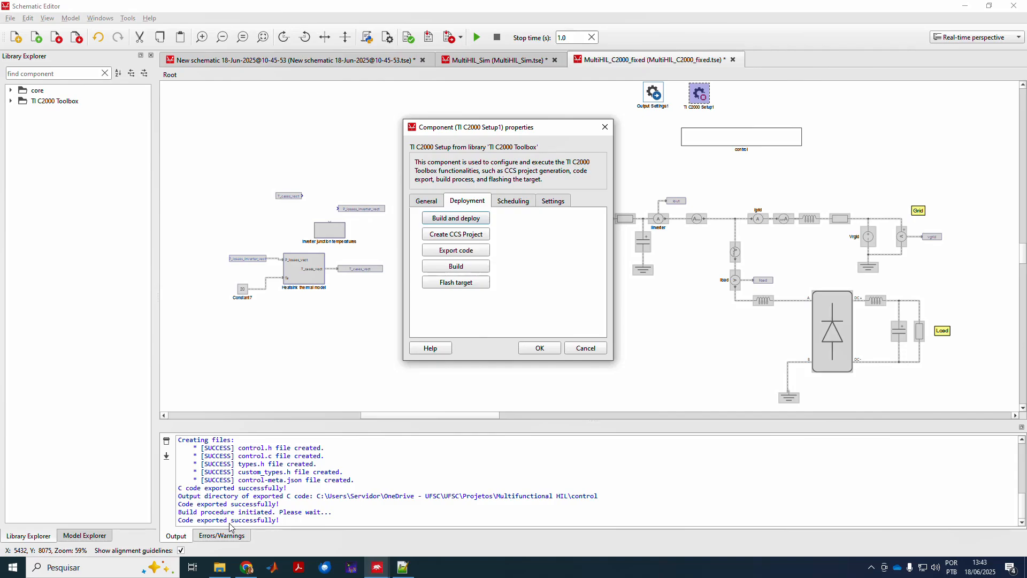
left_click(458, 287)
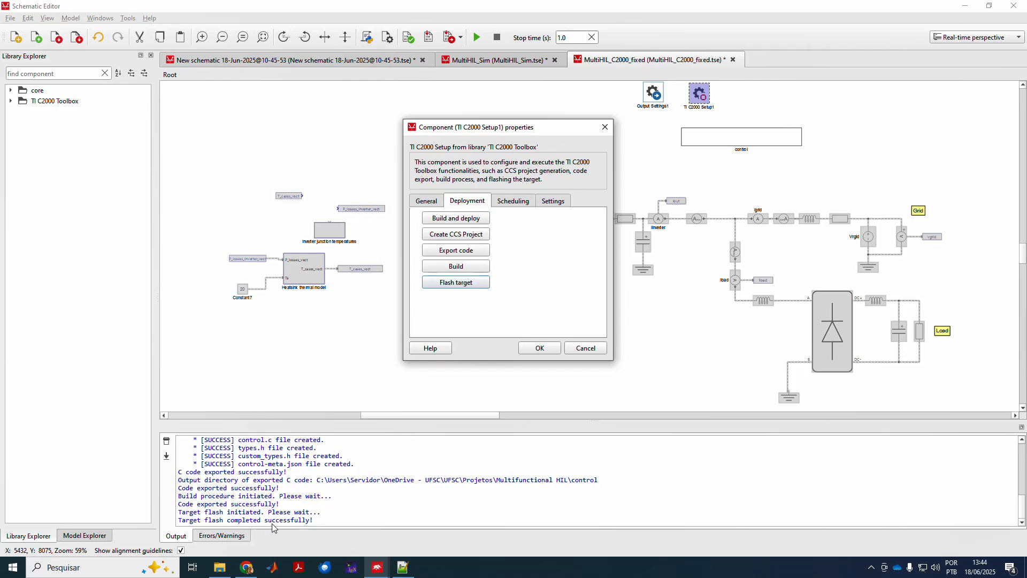
Close the setup properties with OK, look inside control and Controller, and return to Root.
left_click(544, 354)
double_click(741, 137)
left_click(644, 165)
double_click(643, 165)
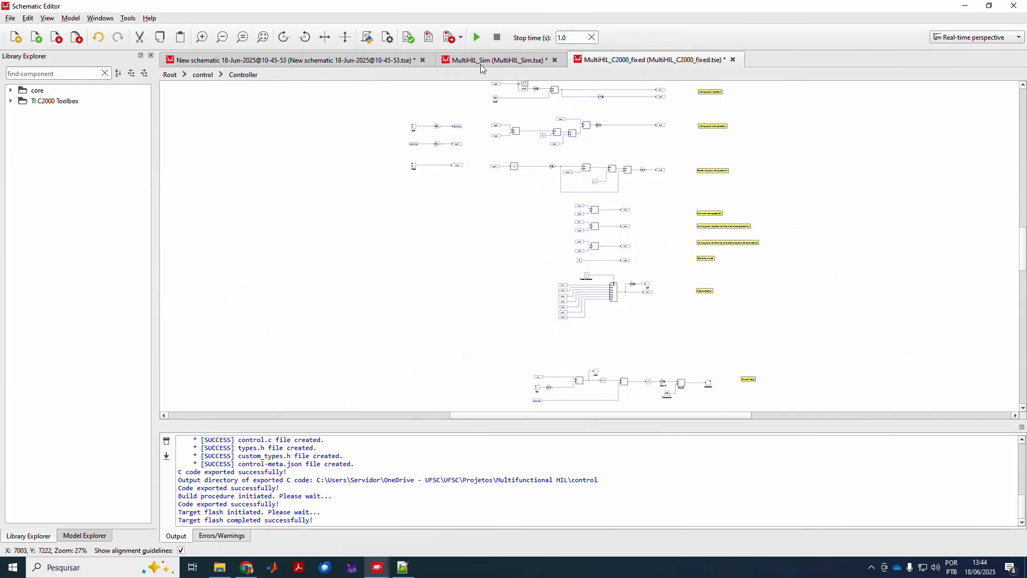
left_click(203, 74)
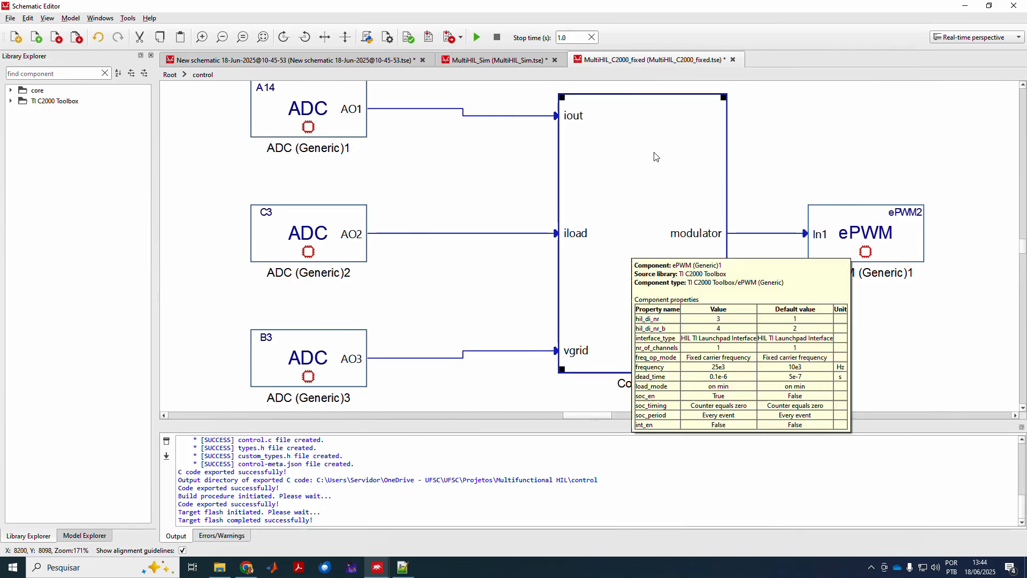
left_click(482, 64)
left_click(646, 66)
left_click(175, 76)
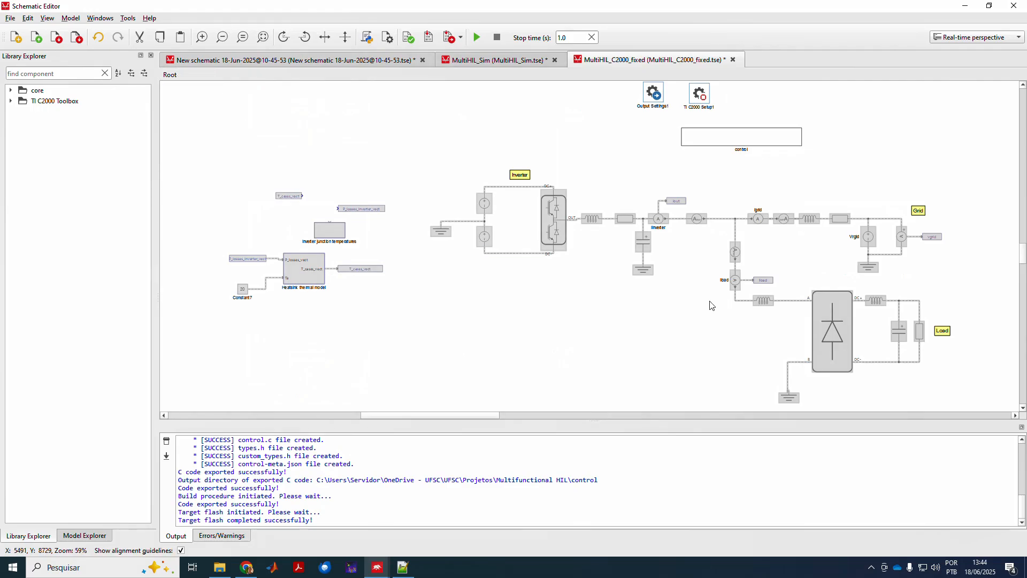
Disable the control and Setup1 blocks, re-enable the power circuit, and compile the model.
left_click_drag(677, 86, 737, 147)
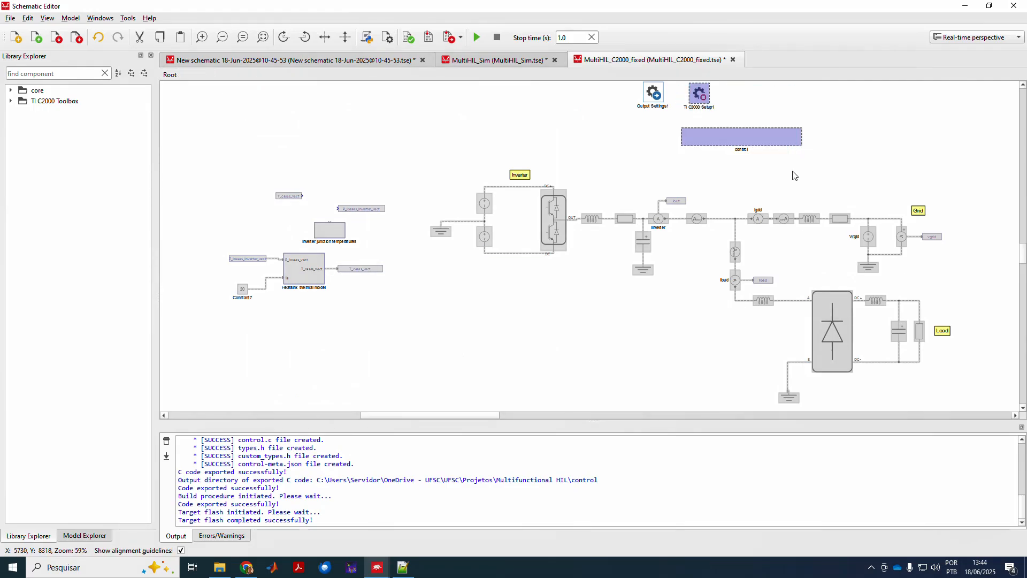
left_click_drag(426, 170, 962, 408)
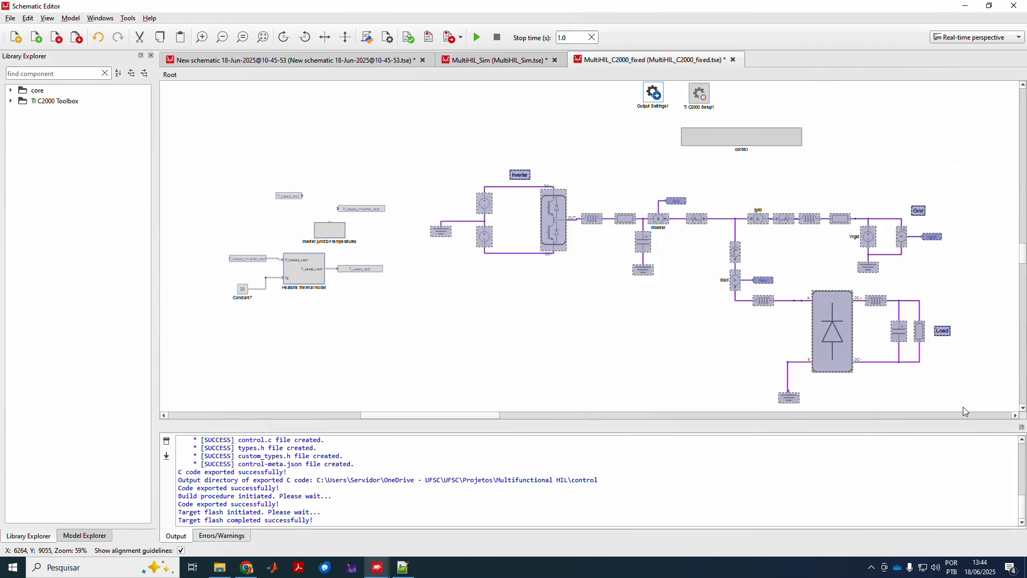
left_click(727, 383)
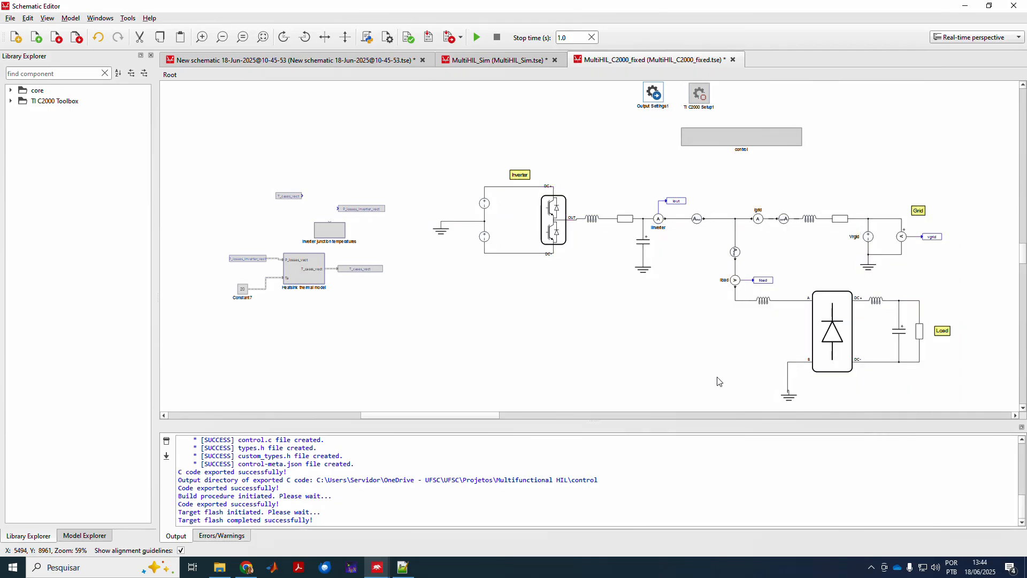
left_click(459, 40)
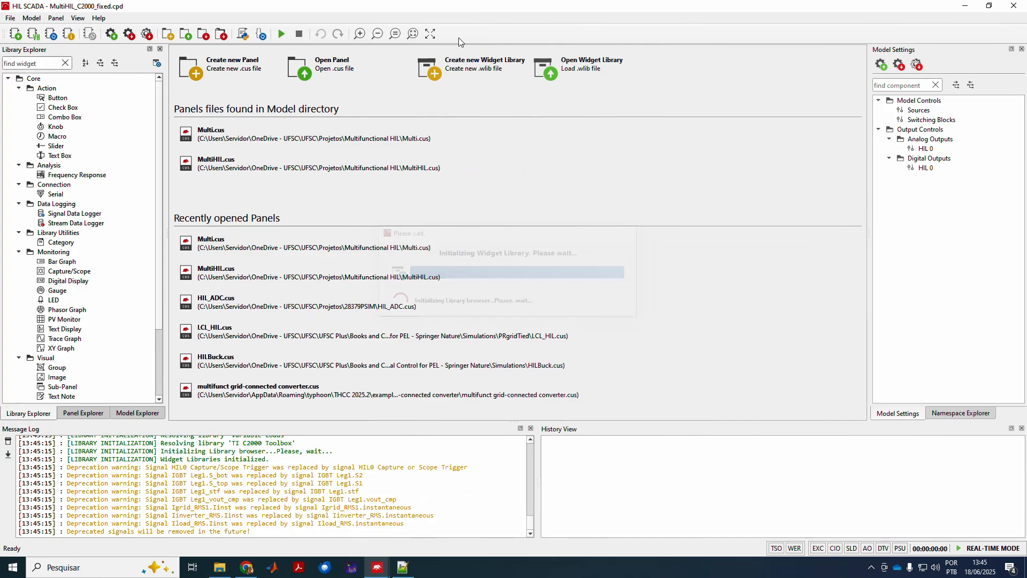
left_click(306, 144)
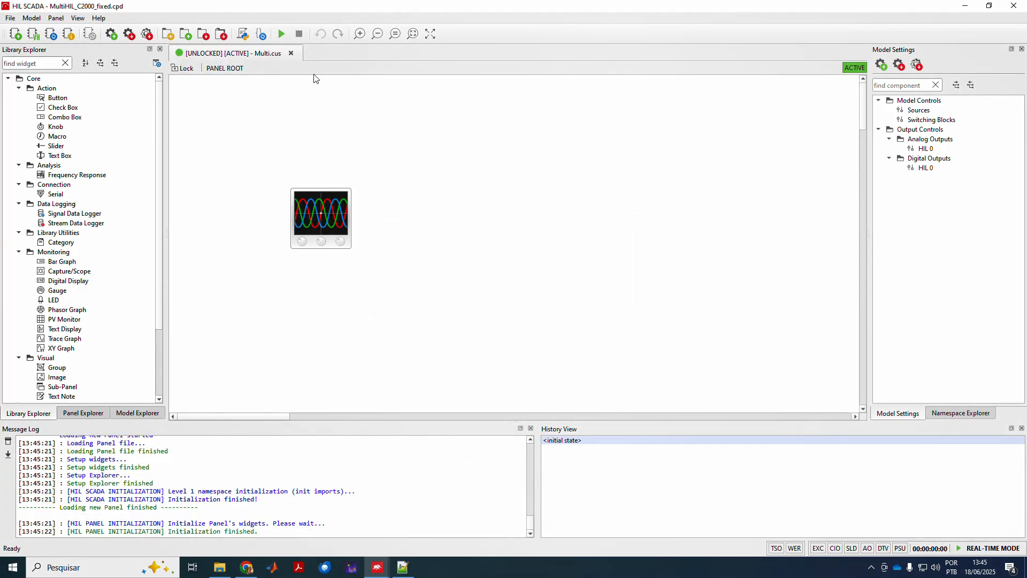
left_click(291, 53)
left_click(292, 155)
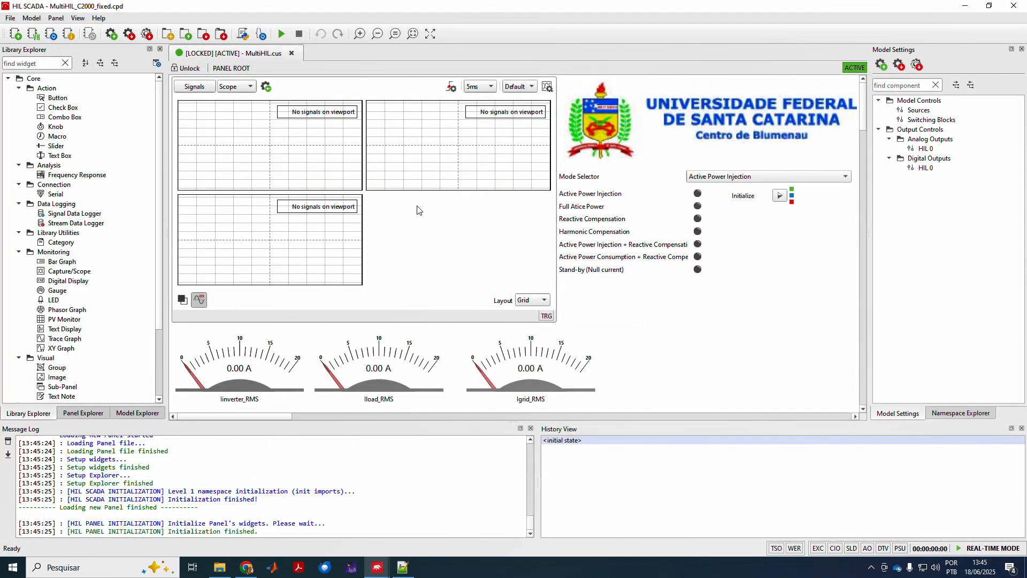
left_click(291, 53)
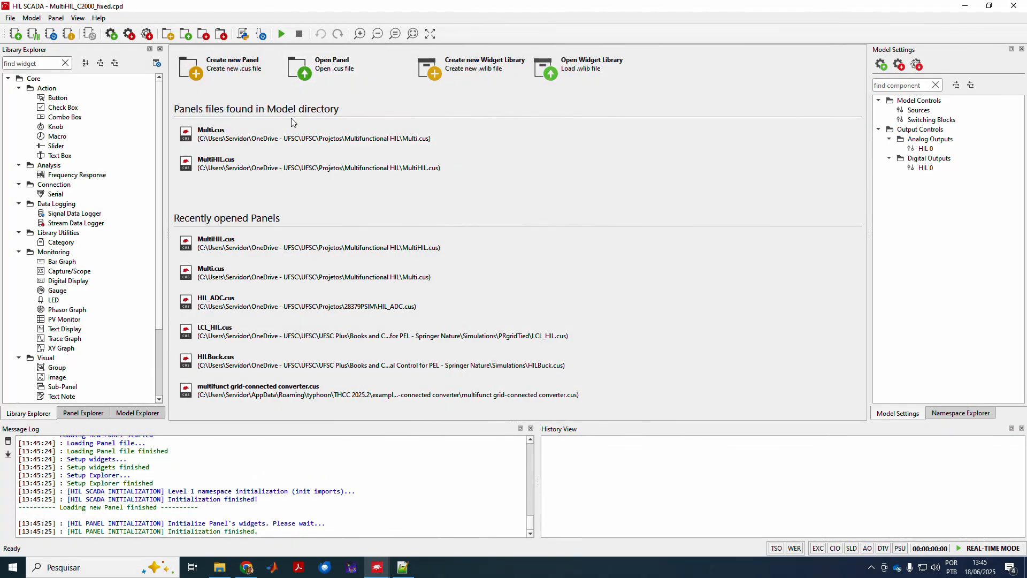
left_click(278, 144)
double_click(331, 202)
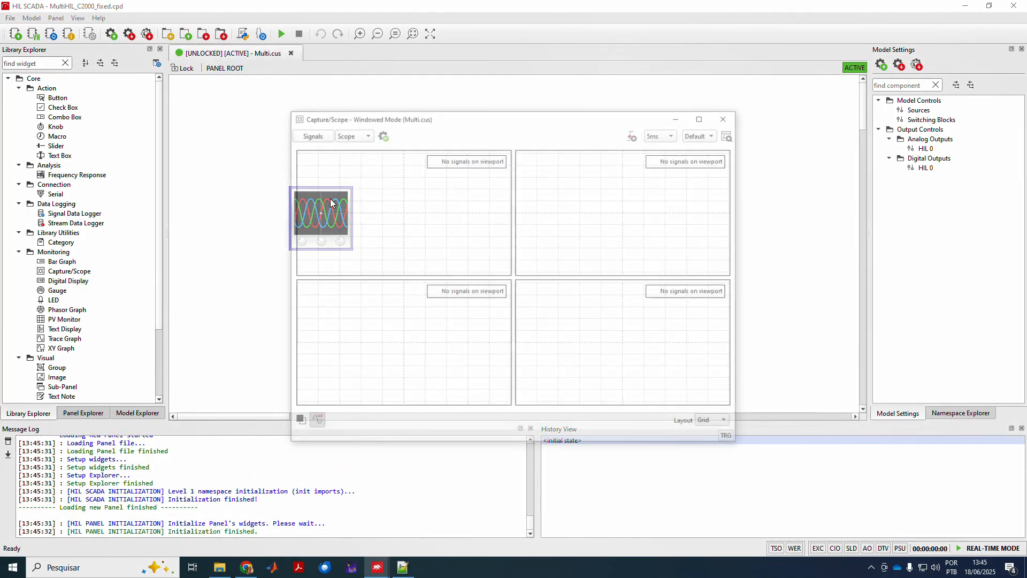
left_click(723, 120)
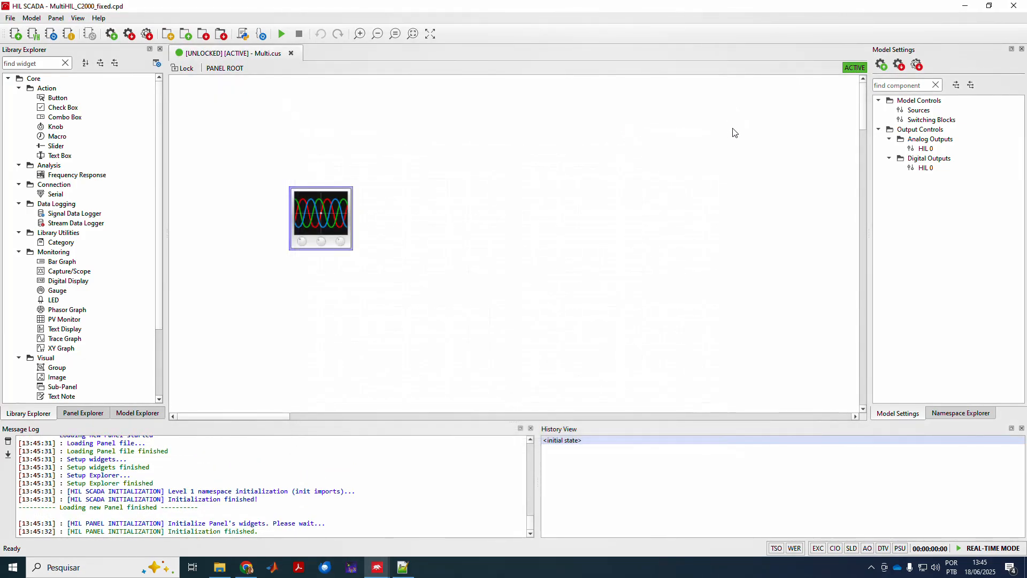
double_click(922, 148)
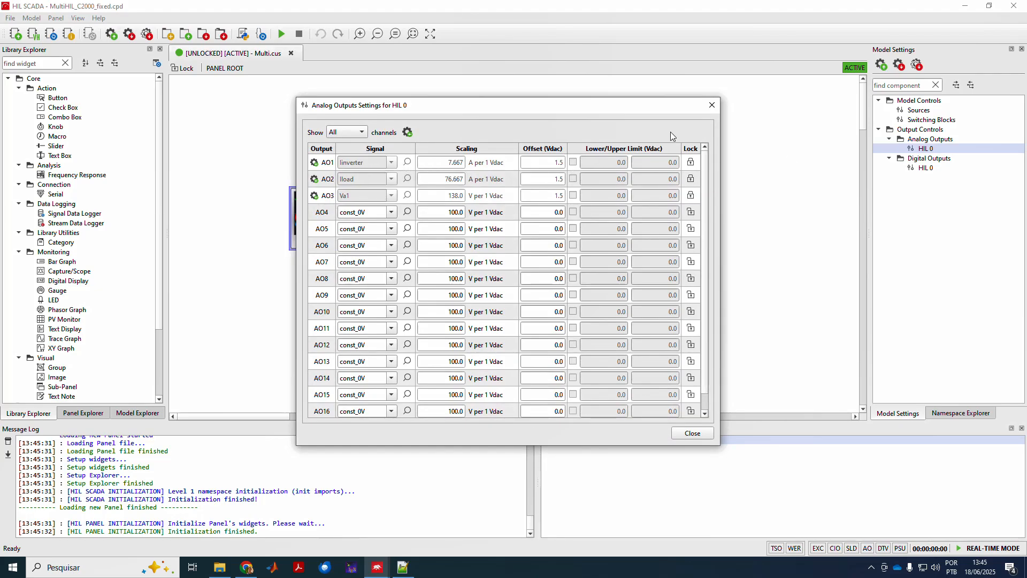
left_click(712, 106)
mouse_move(378, 567)
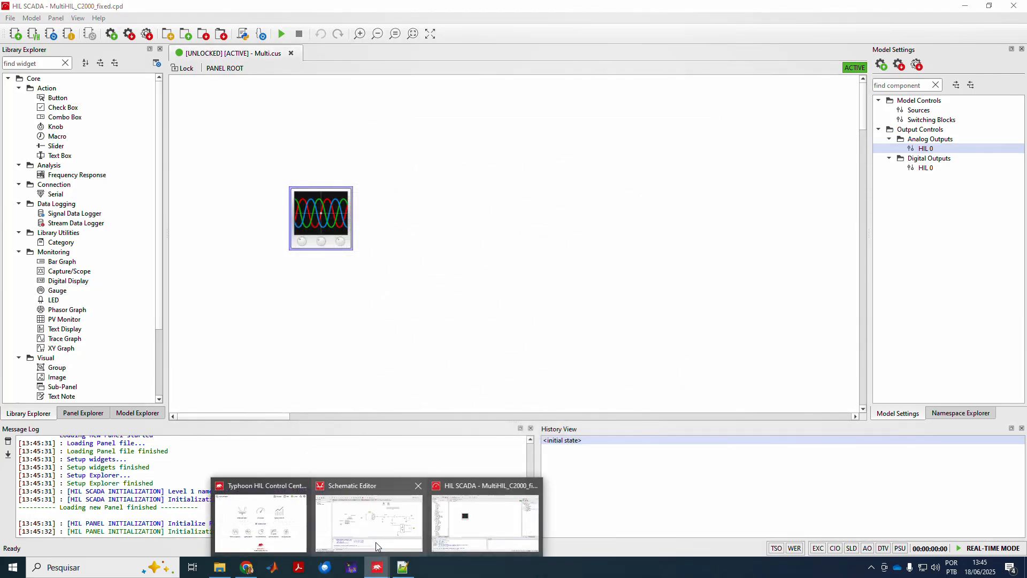
left_click(376, 542)
double_click(652, 94)
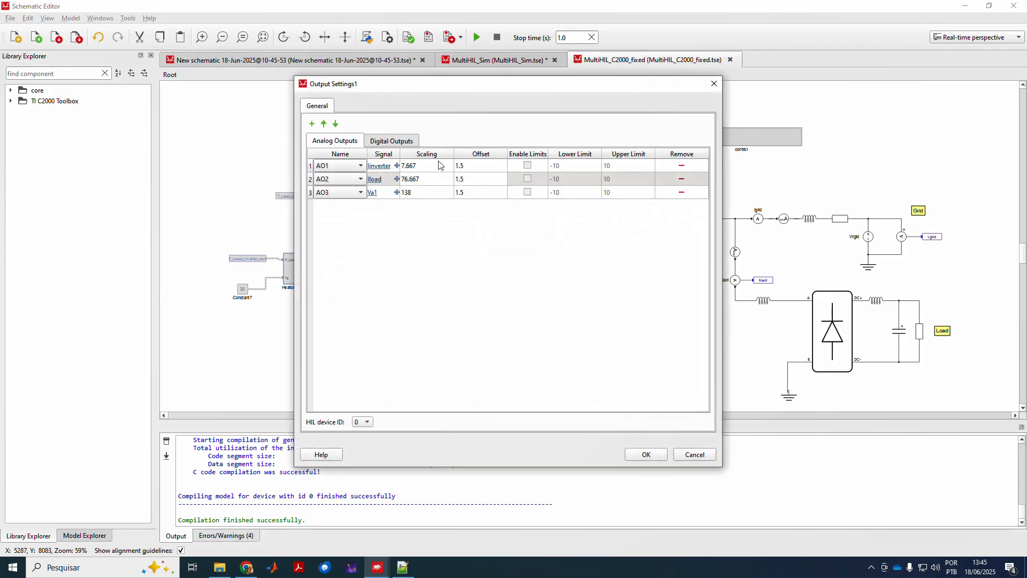
left_click(695, 455)
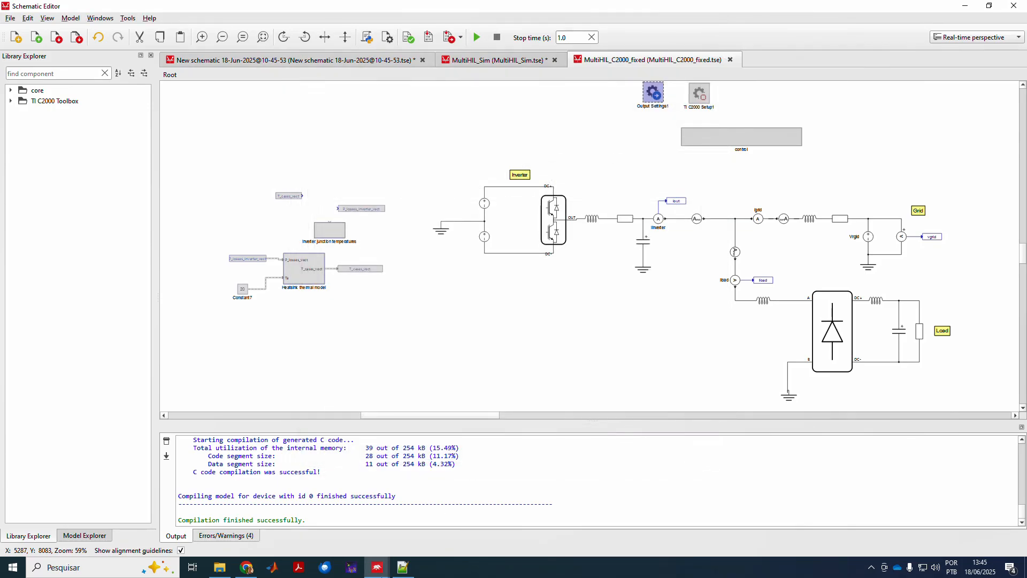
mouse_move(377, 567)
left_click(452, 531)
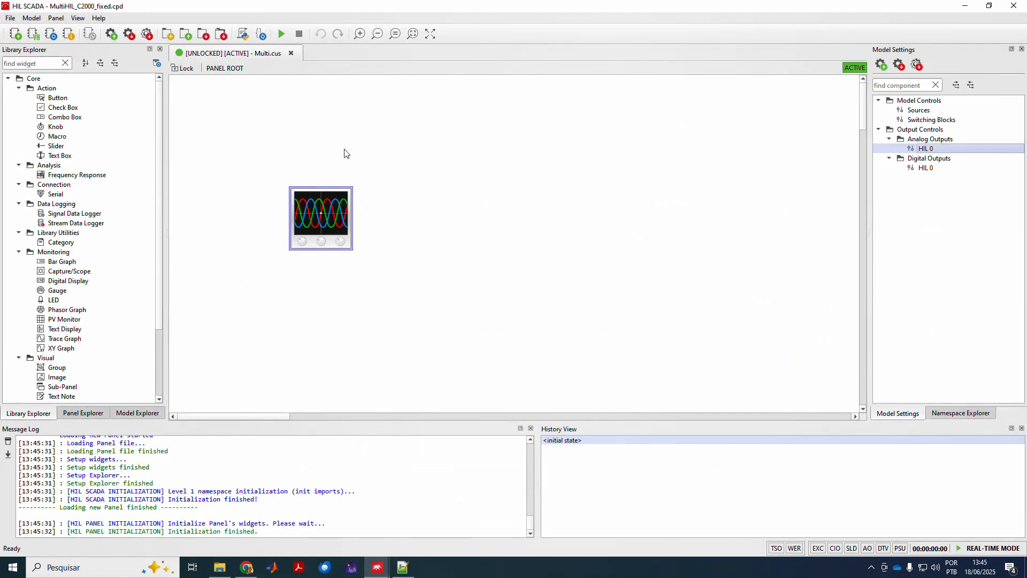
Switch the scope widget to Embedded mode, enlarge it on the Multi panel, and start the simulation.
double_click(340, 210)
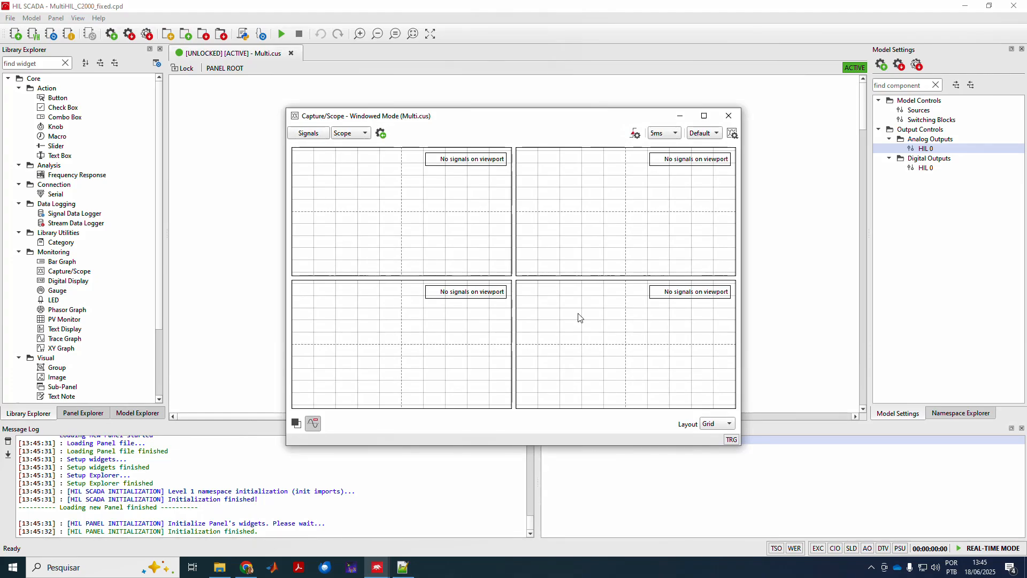
left_click(733, 116)
right_click(316, 236)
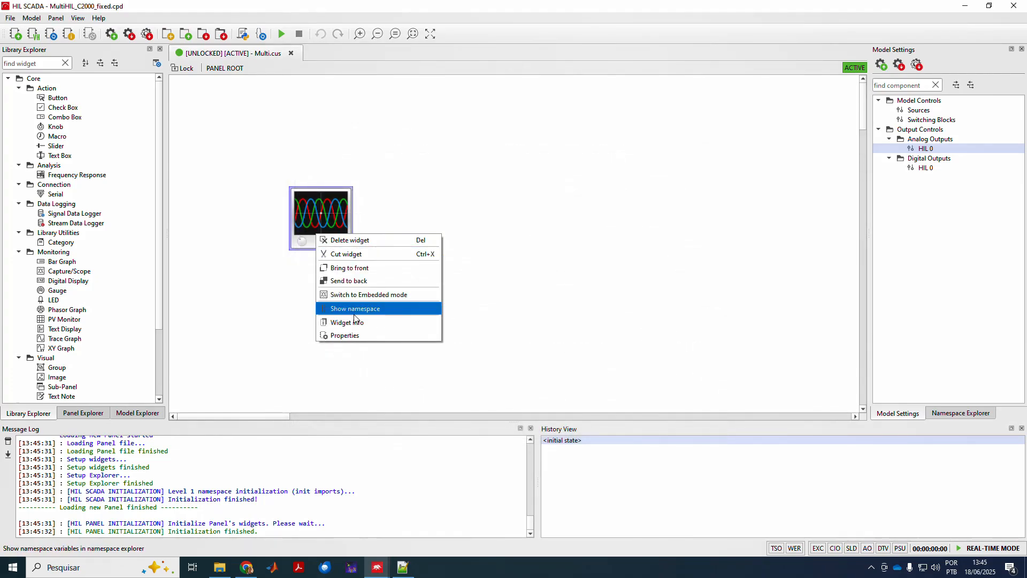
left_click(367, 294)
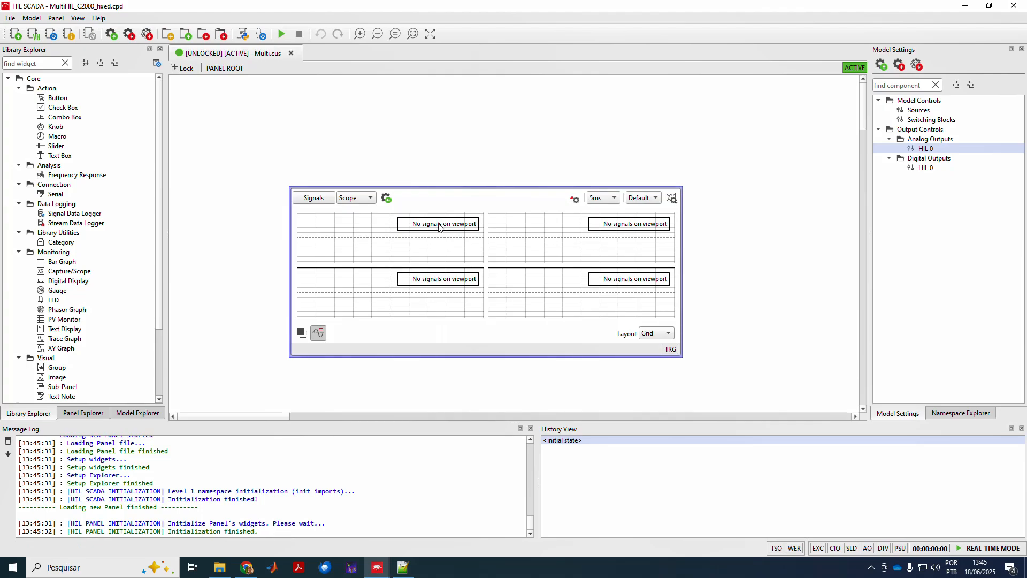
left_click_drag(623, 308, 735, 395)
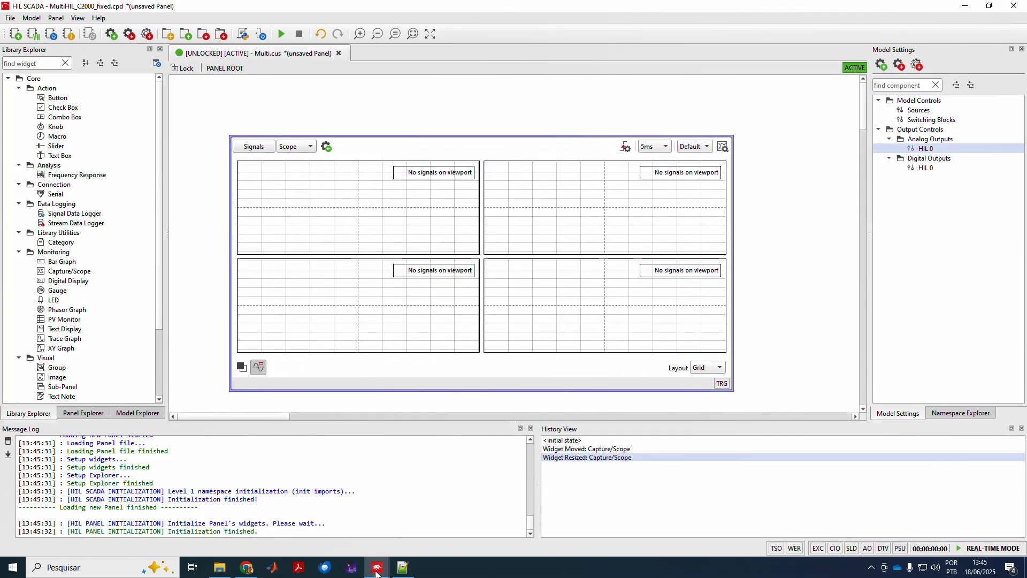
left_click(282, 34)
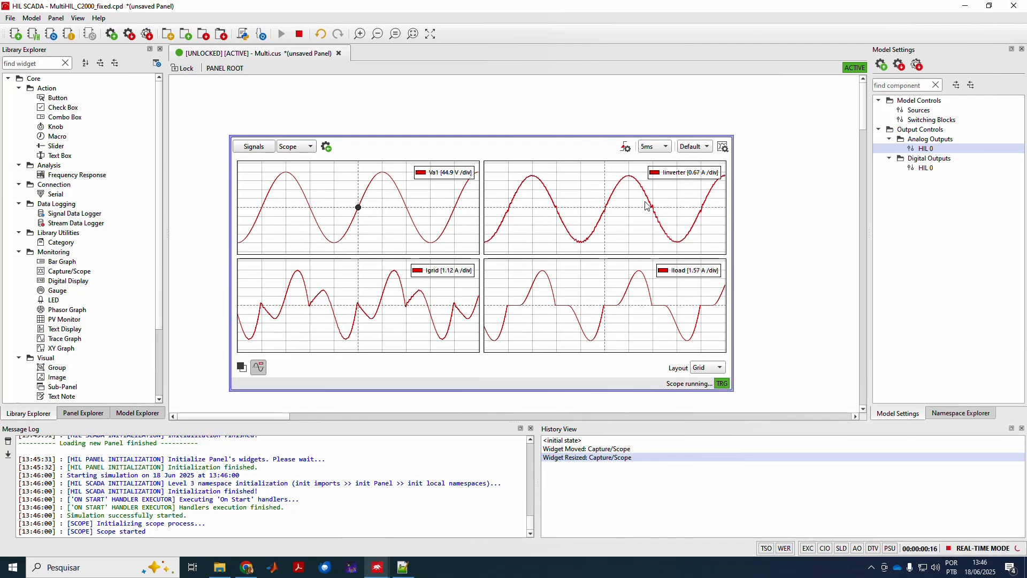
left_click_drag(541, 149, 541, 147)
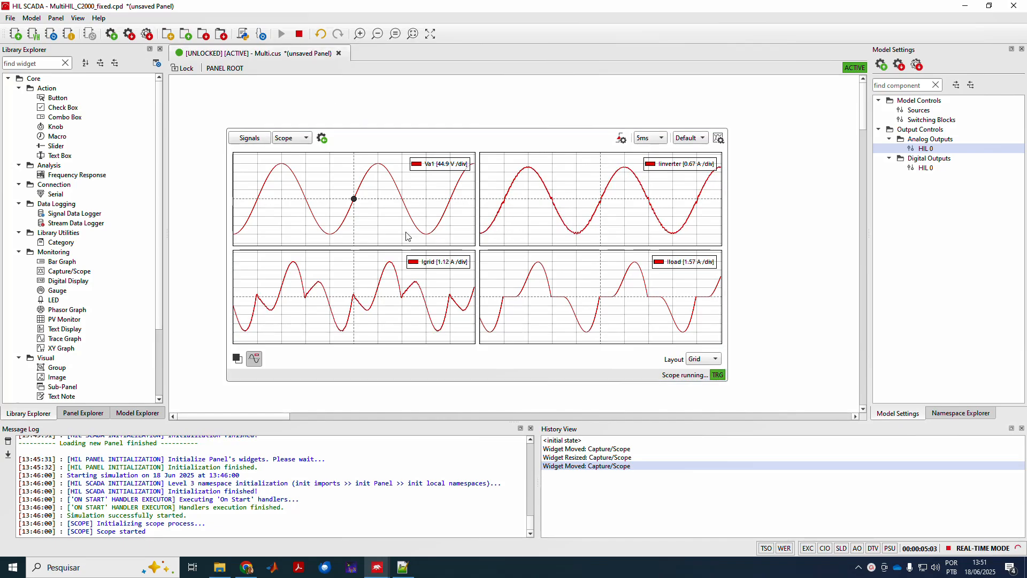
Launch the Camera app from Windows search while the PowerPoint workflow slide is open.
left_click(247, 567)
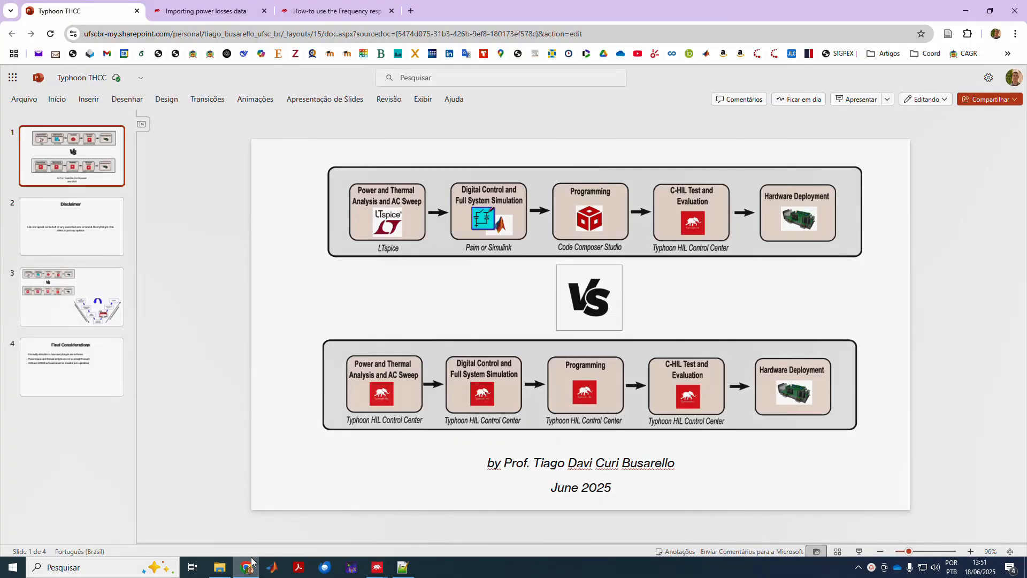
left_click(664, 295)
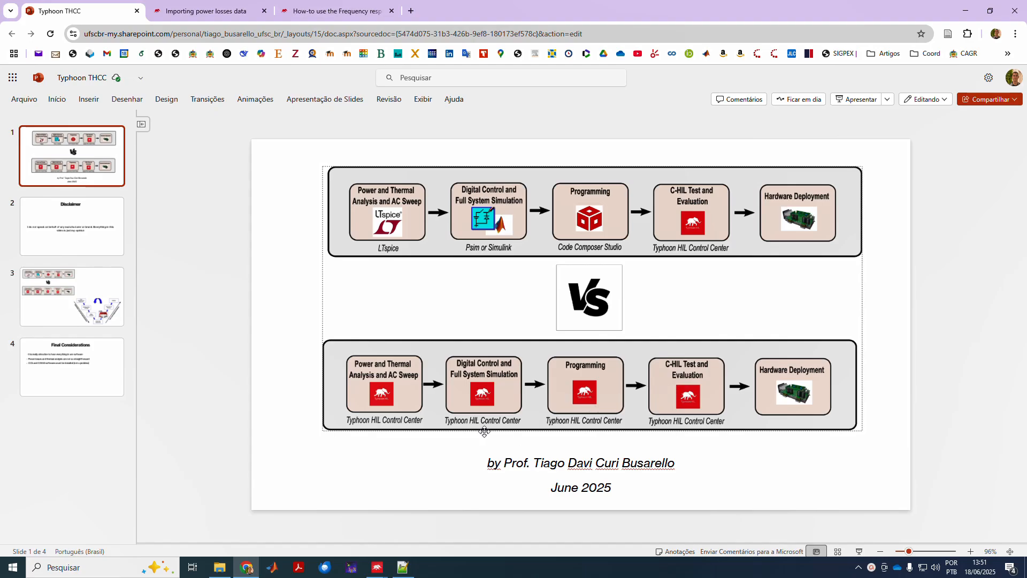
key("super")
type("camera")
key("Return")
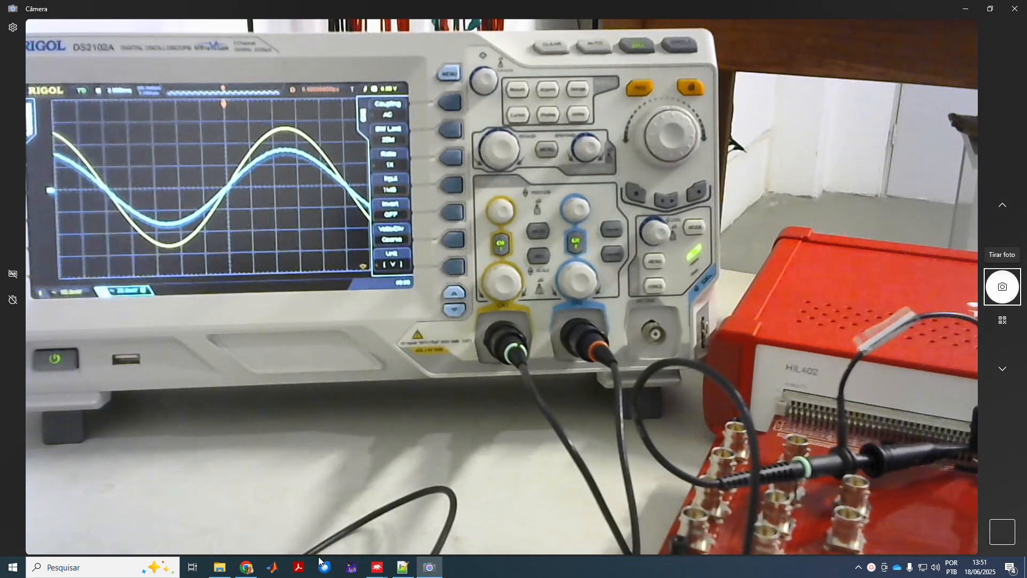
left_click(246, 568)
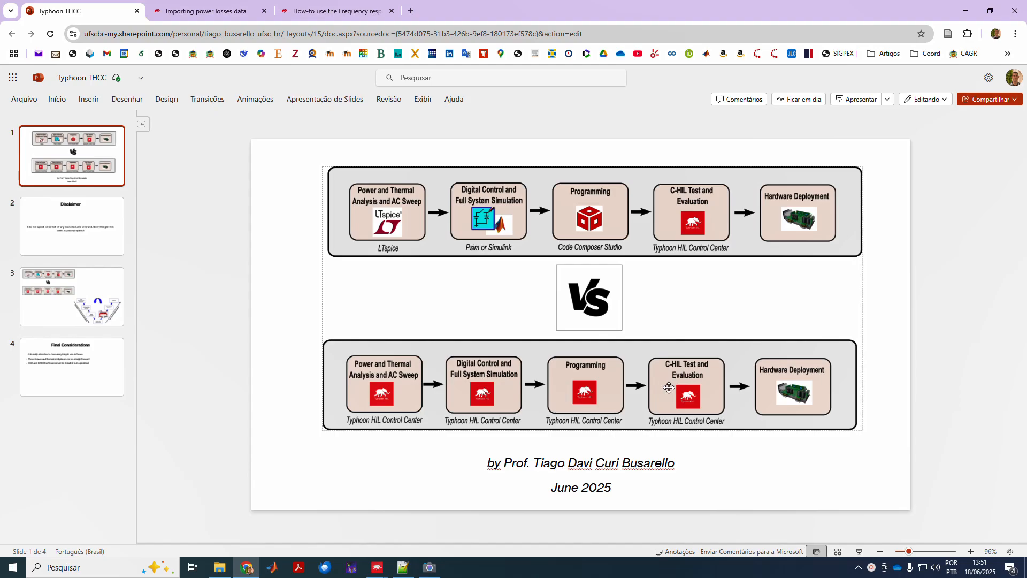
left_click(387, 544)
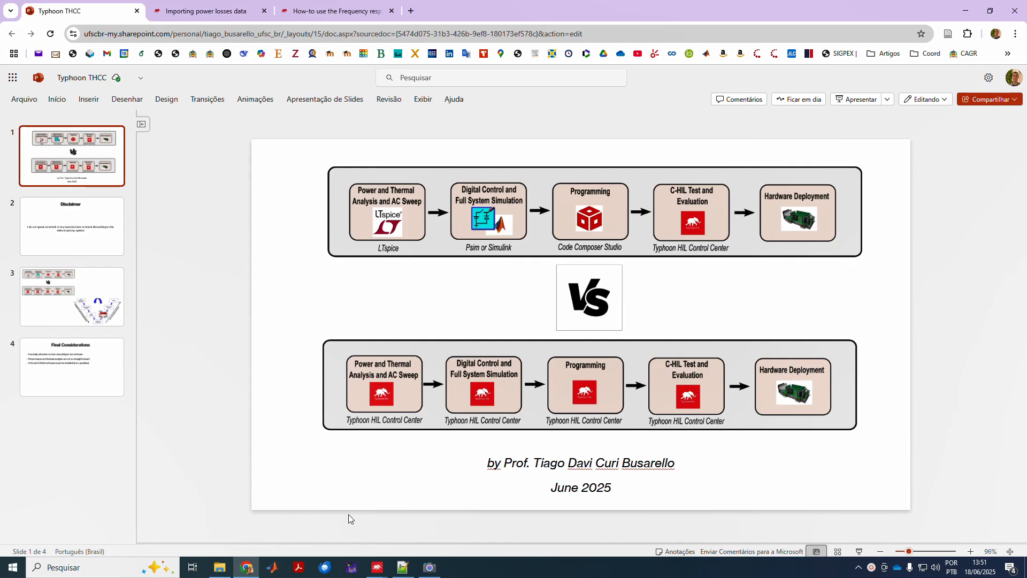
Resize the Camera window showing the oscilloscope and snap HIL SCADA to the right half of the screen.
left_click(420, 571)
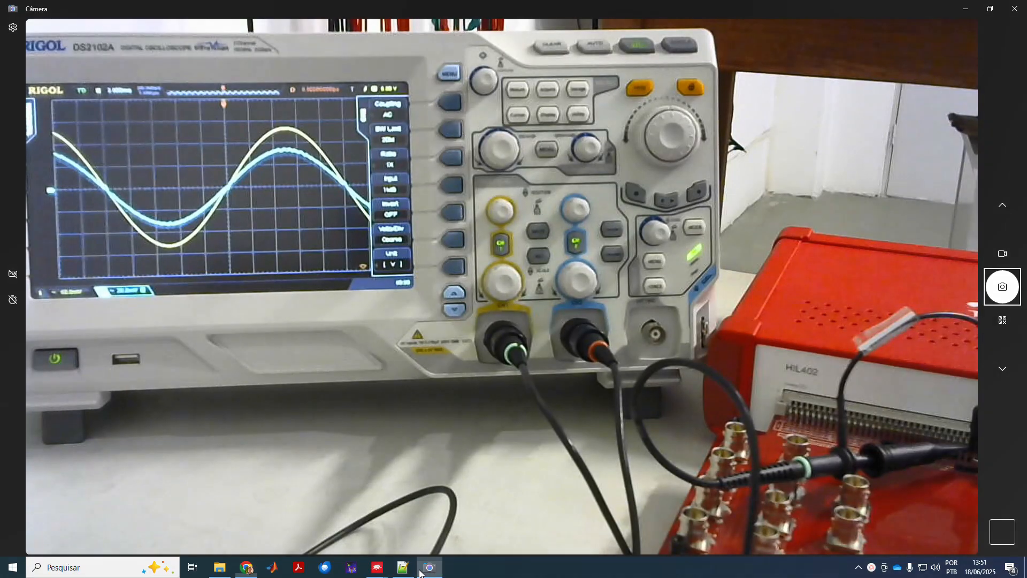
left_click(991, 8)
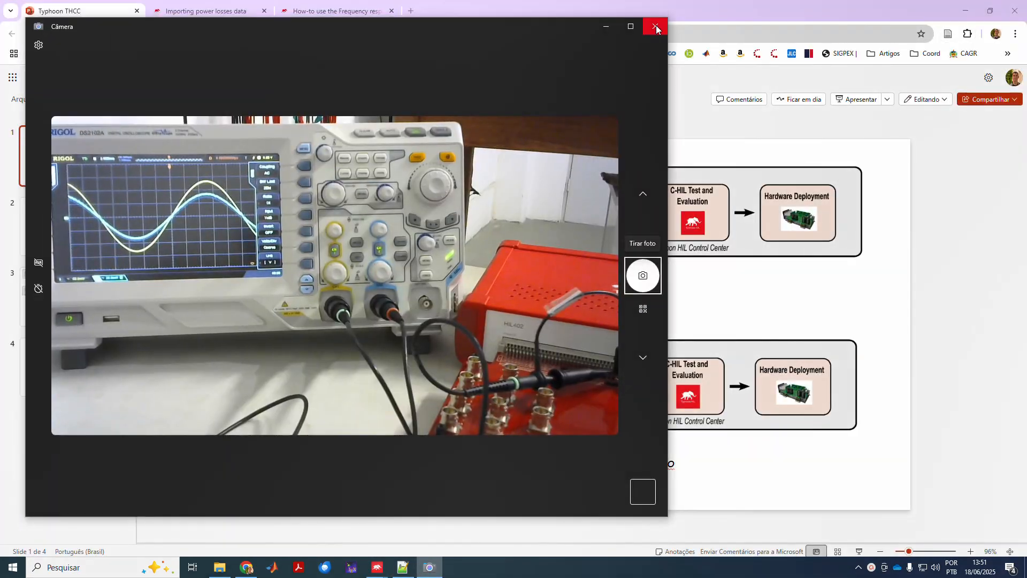
left_click(629, 26)
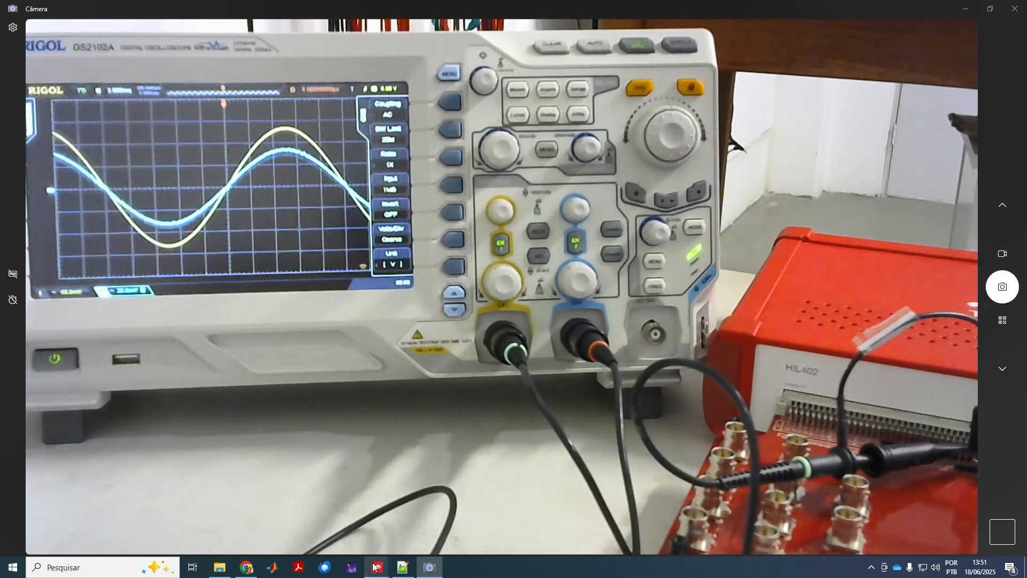
mouse_move(377, 566)
left_click(484, 518)
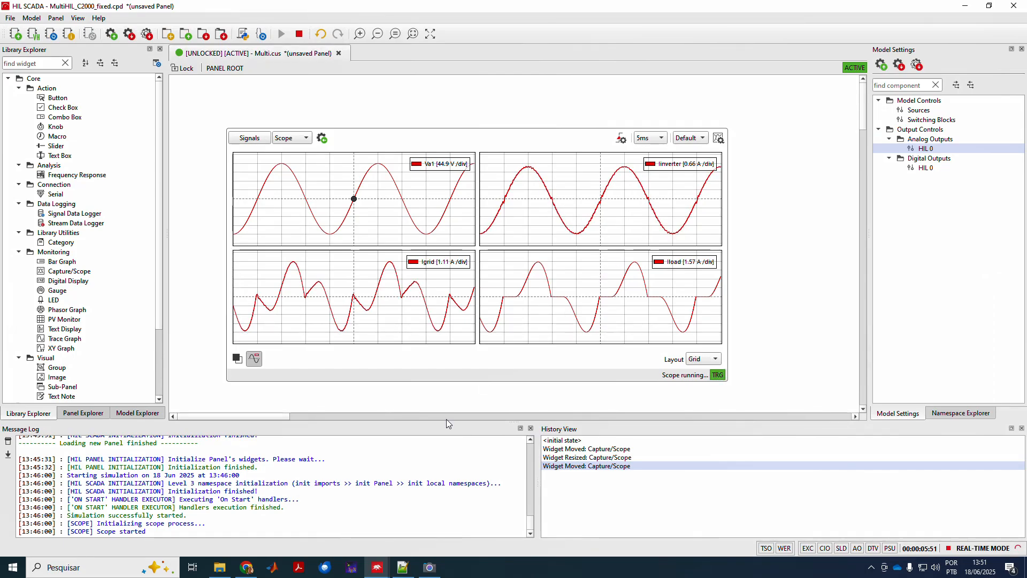
left_click(430, 567)
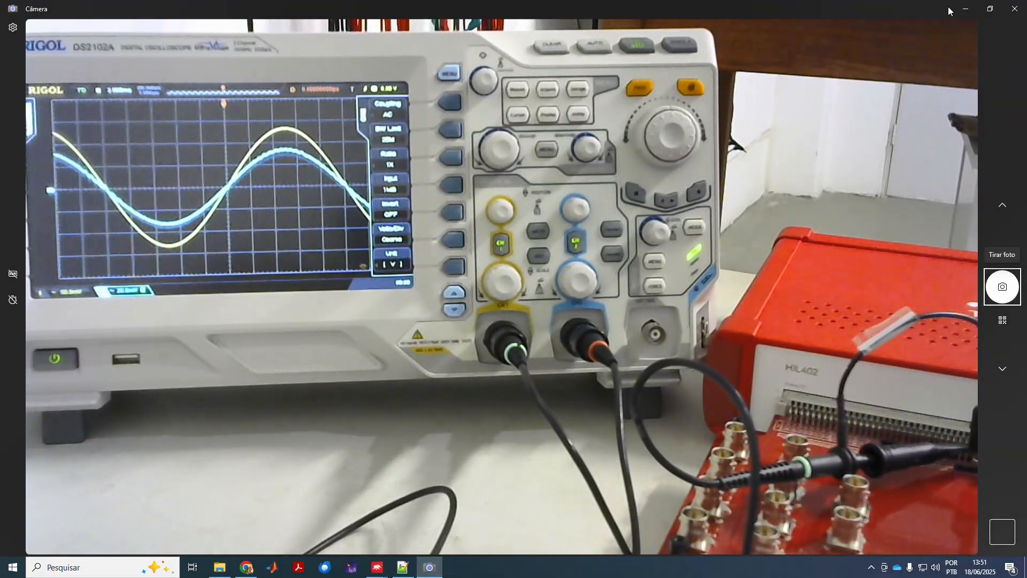
left_click(990, 9)
left_click_drag(667, 18, 460, 140)
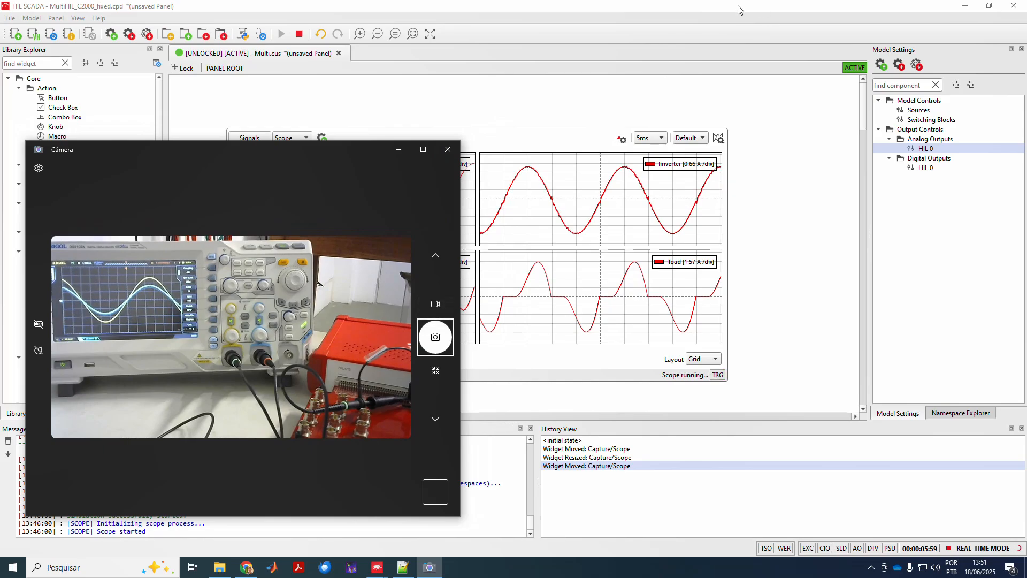
left_click(721, 12)
key("super+Right")
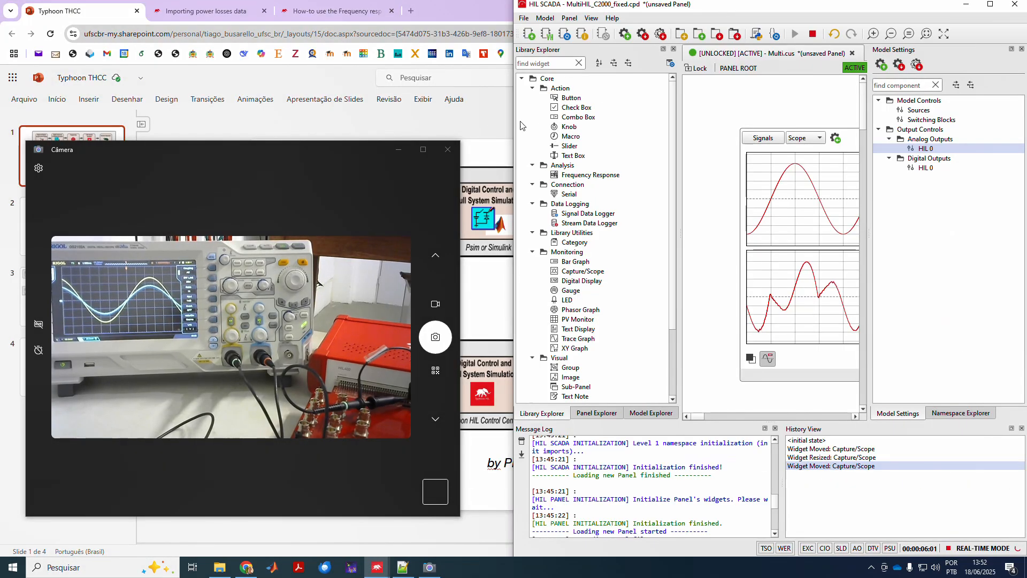
left_click(488, 192)
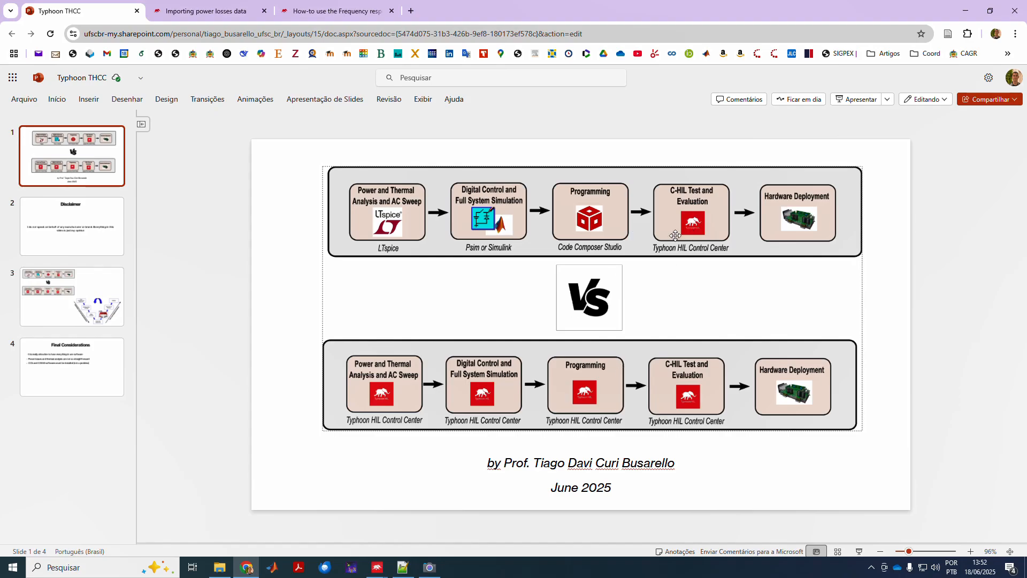
Show the oscilloscope camera view again, then bring the Schematic Editor and HIL SCADA forward.
left_click(430, 566)
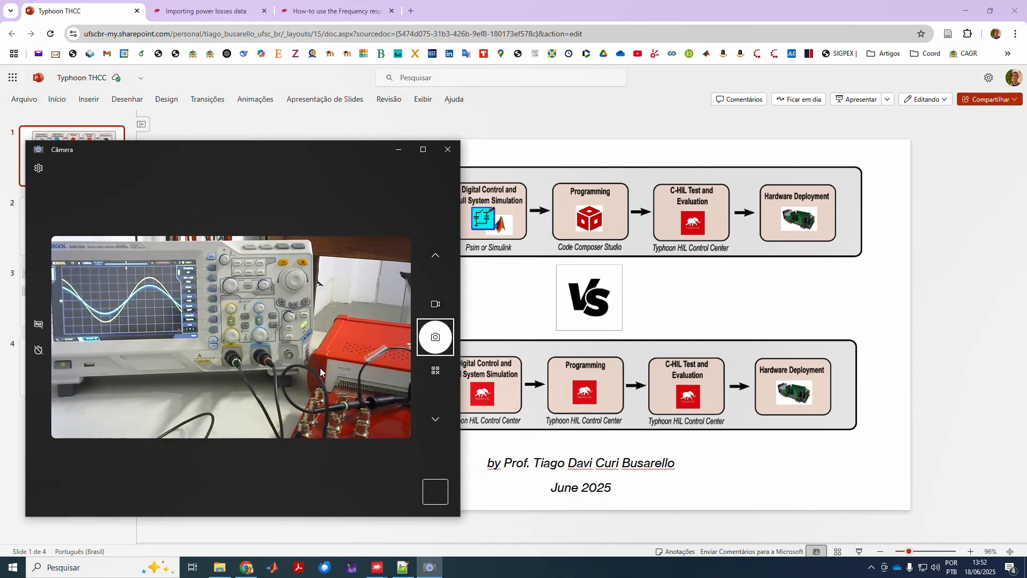
mouse_move(378, 566)
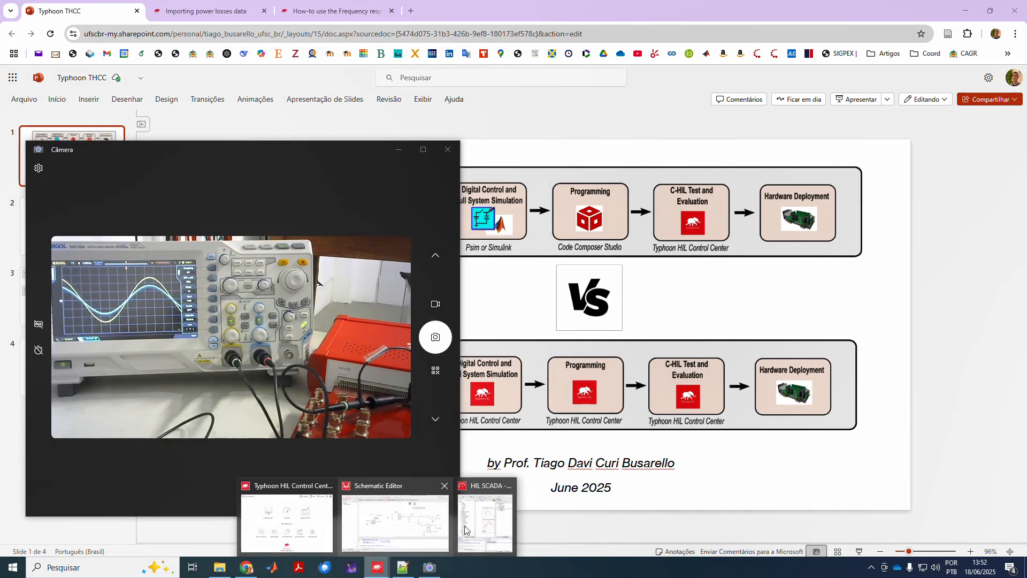
left_click(426, 529)
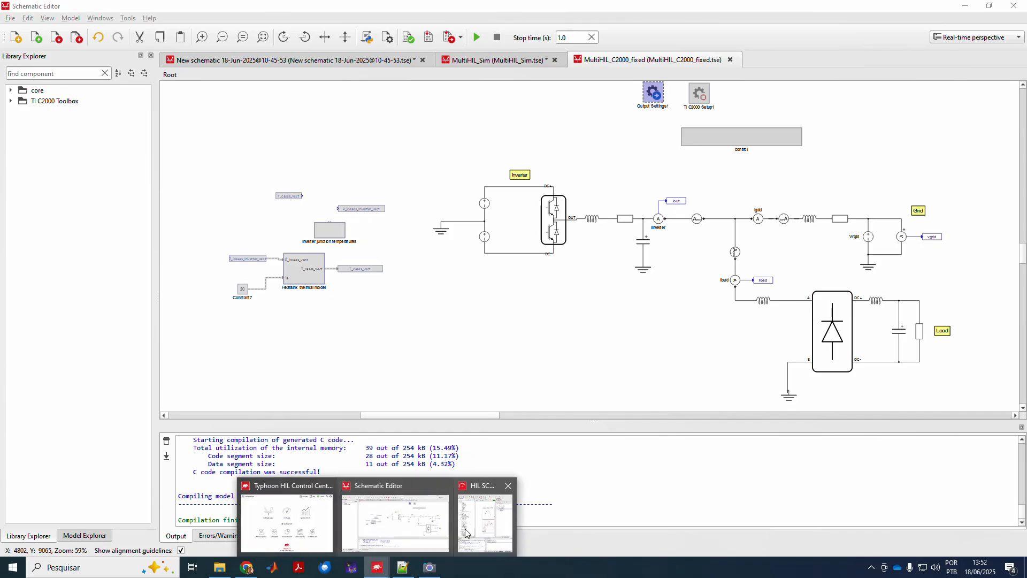
left_click(464, 529)
Widen the camera view and panel area, and shift the capture scope left so Va1 and Igrid show clearly.
left_click(429, 567)
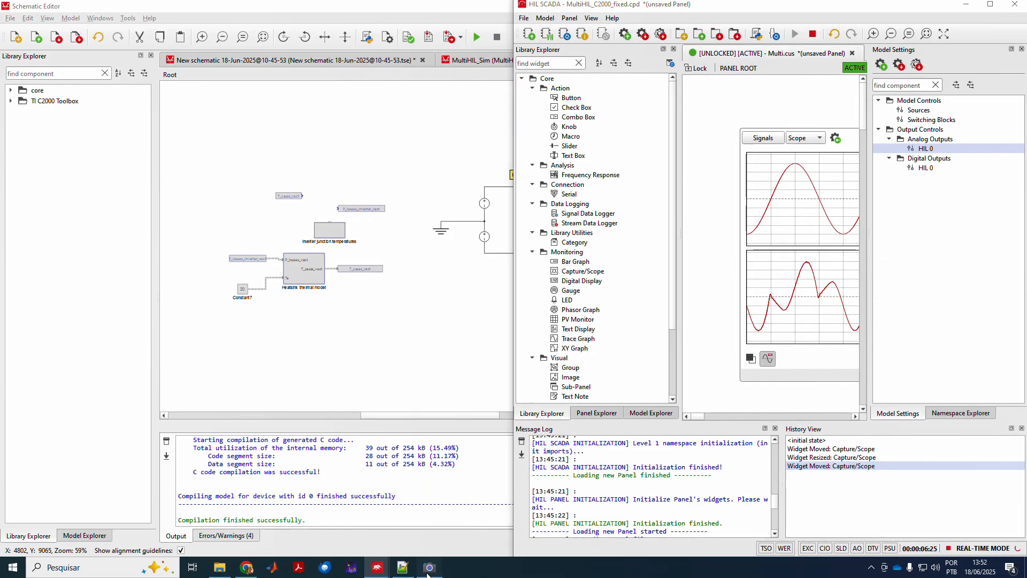
left_click_drag(461, 165, 486, 165)
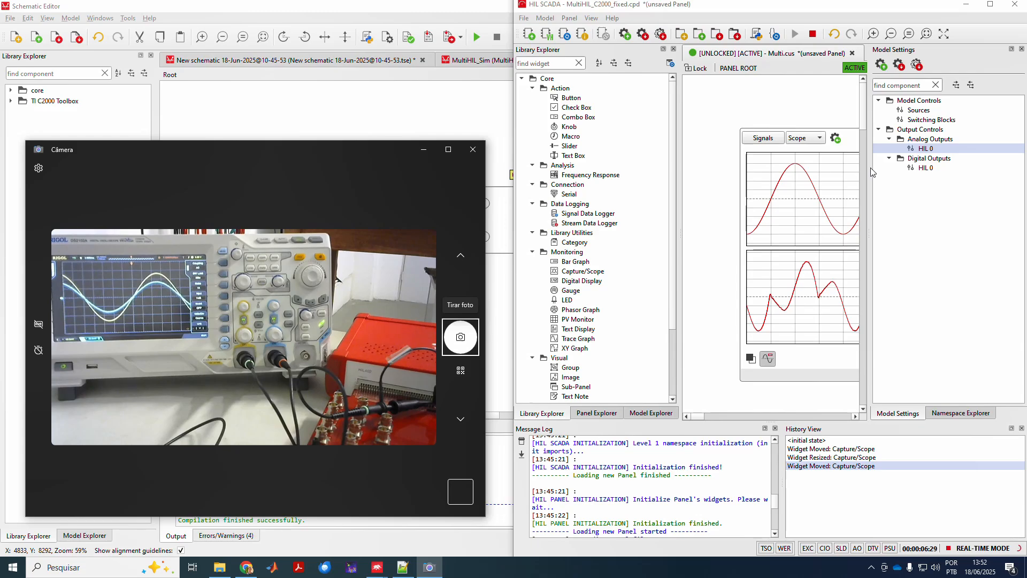
left_click_drag(871, 172, 913, 172)
left_click_drag(855, 150, 816, 154)
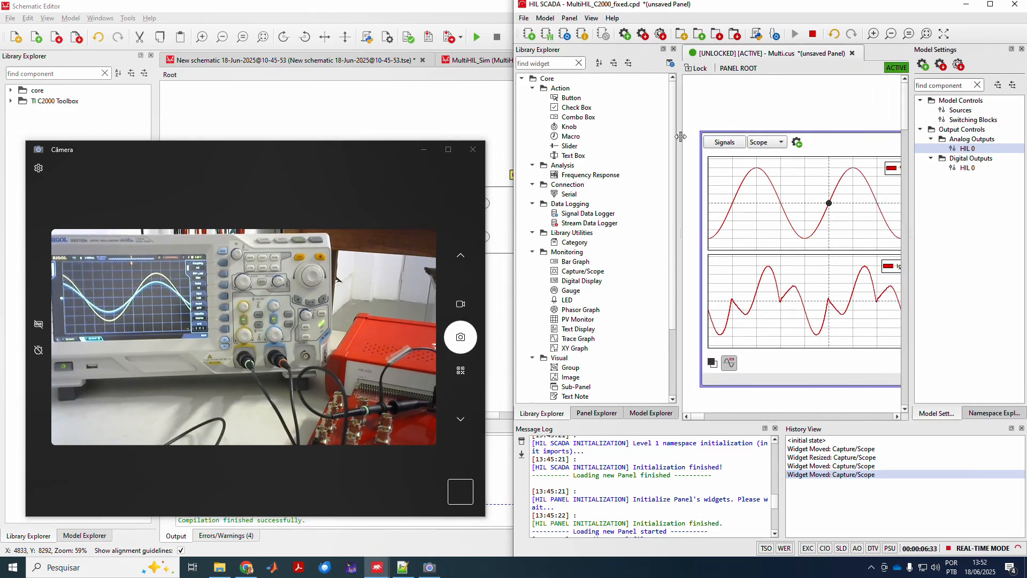
left_click_drag(680, 137, 586, 142)
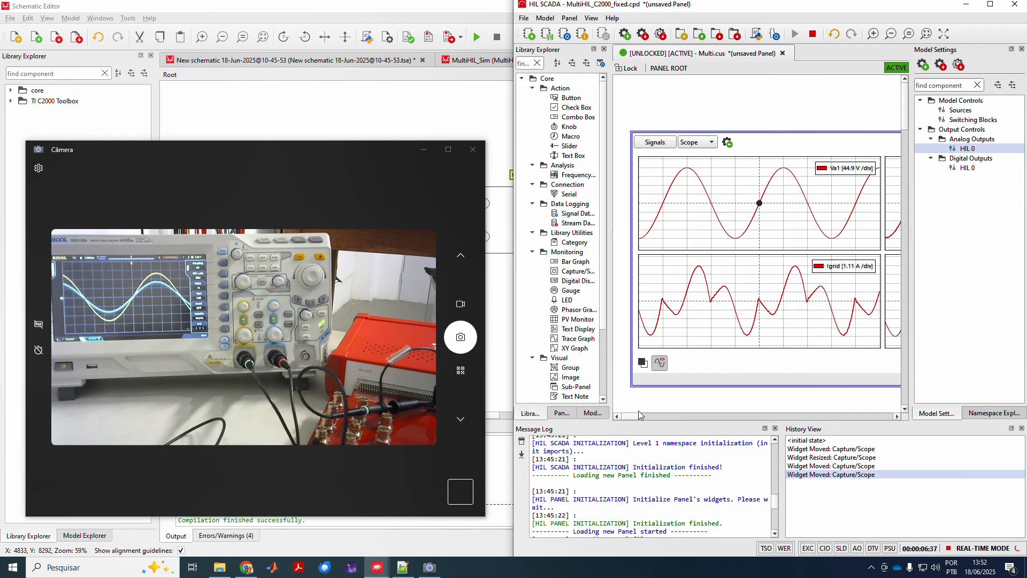
left_click_drag(635, 415, 640, 414)
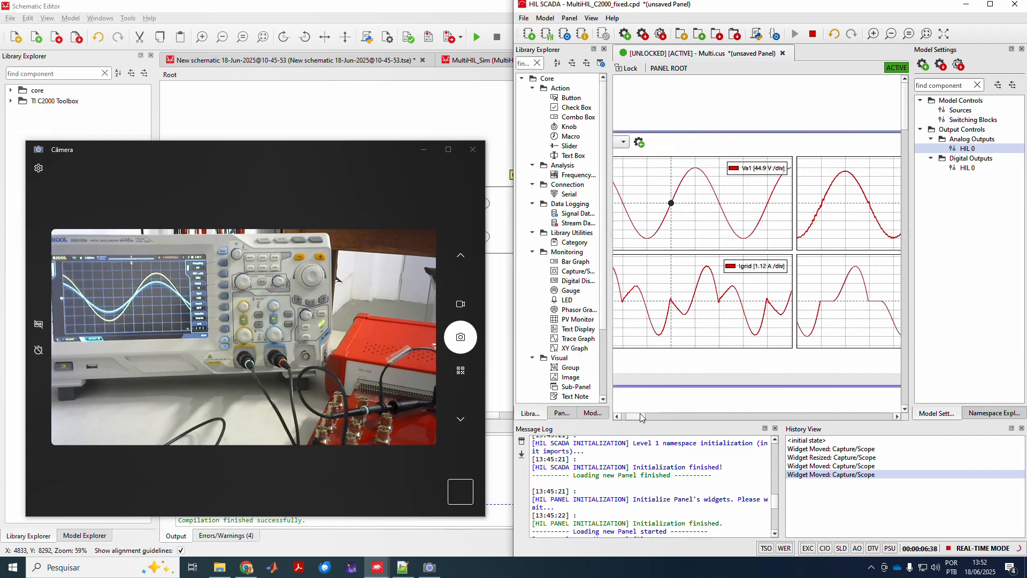
Enable harmonics on the Vrgid source and set Harmonic 1 to order 5 at 0.35 p.u.
double_click(960, 109)
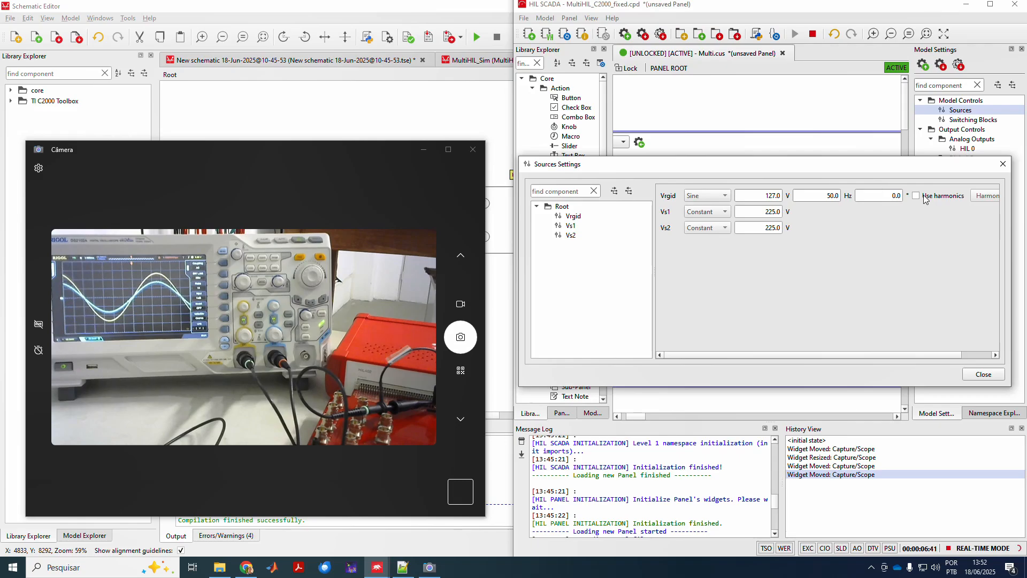
left_click(924, 197)
left_click(987, 196)
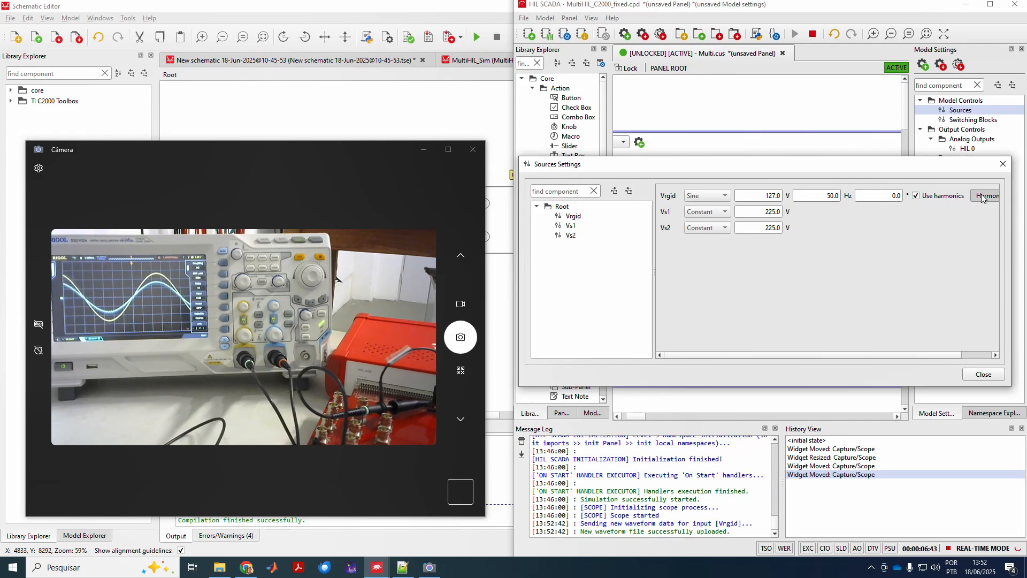
left_click(511, 187)
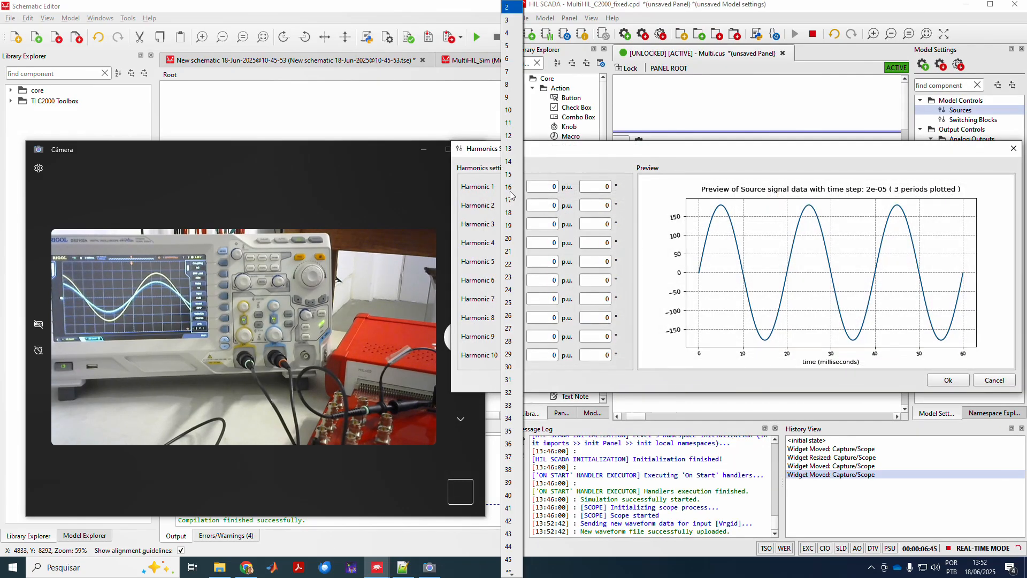
left_click(511, 47)
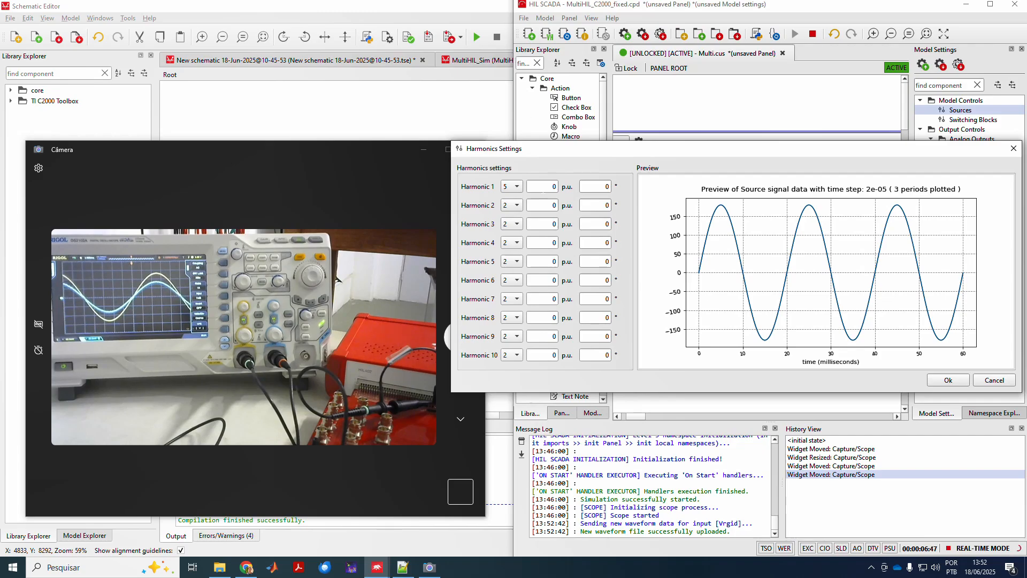
type("0.35")
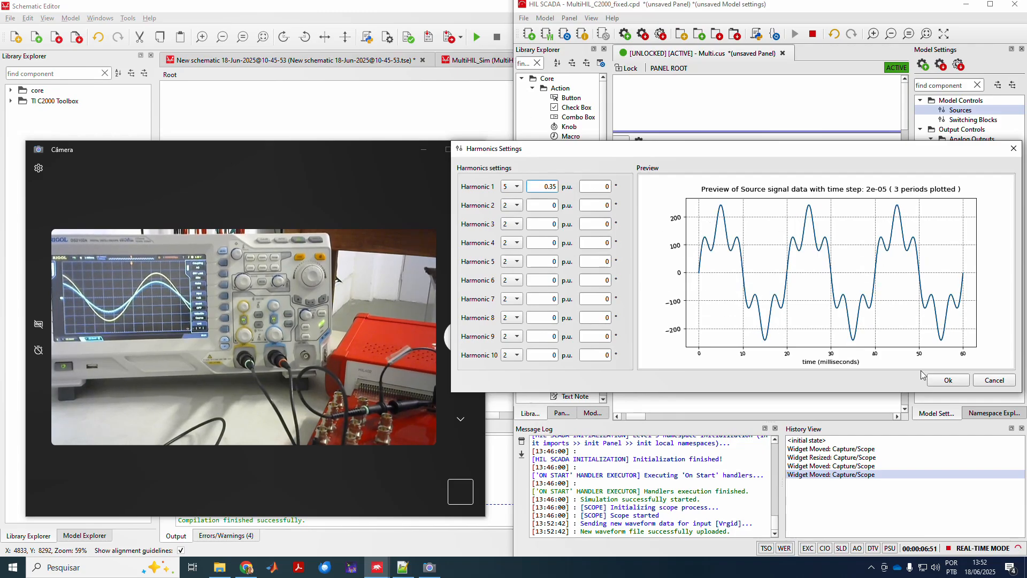
left_click(936, 379)
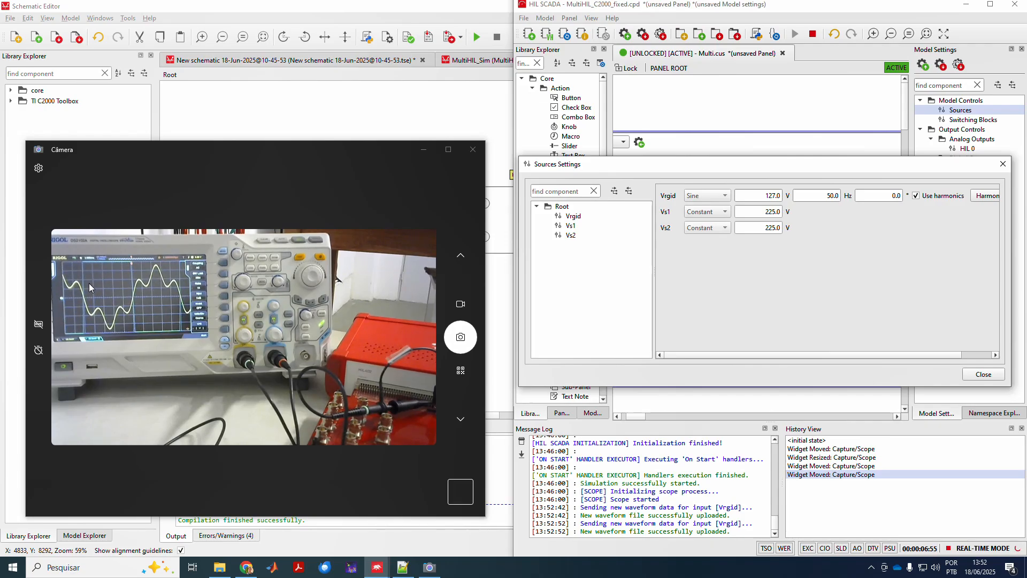
Reduce Vrgid's 5th-harmonic amplitude from 0.35 to 0.15 p.u., keeping Use harmonics ticked.
left_click(932, 197)
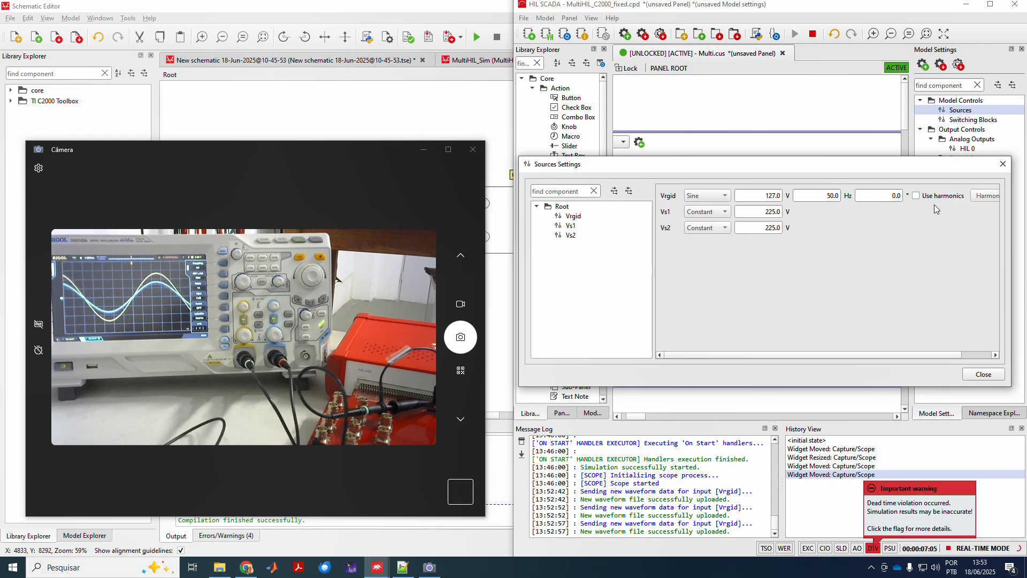
left_click(959, 198)
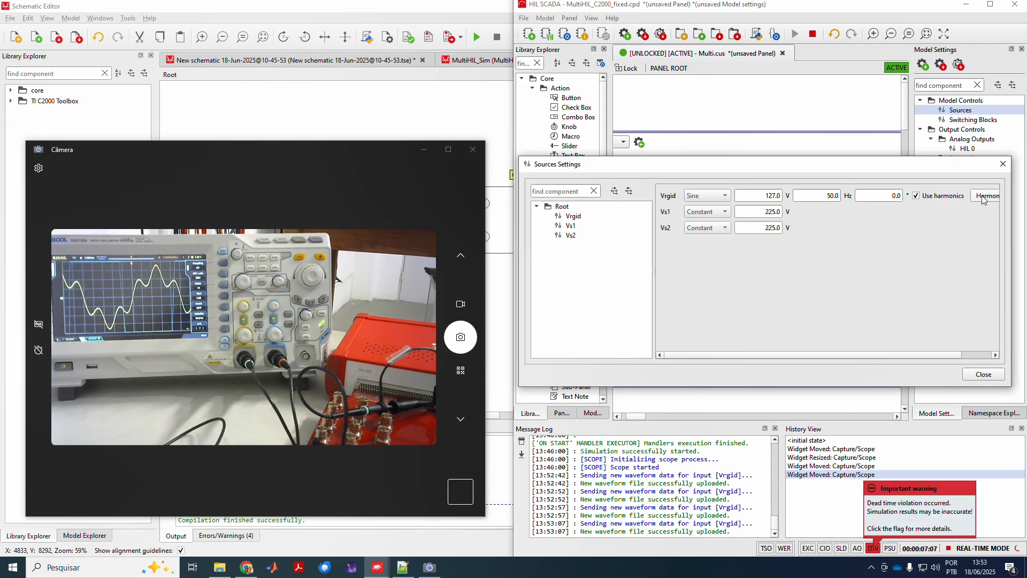
left_click(987, 196)
left_click_drag(543, 186, 576, 188)
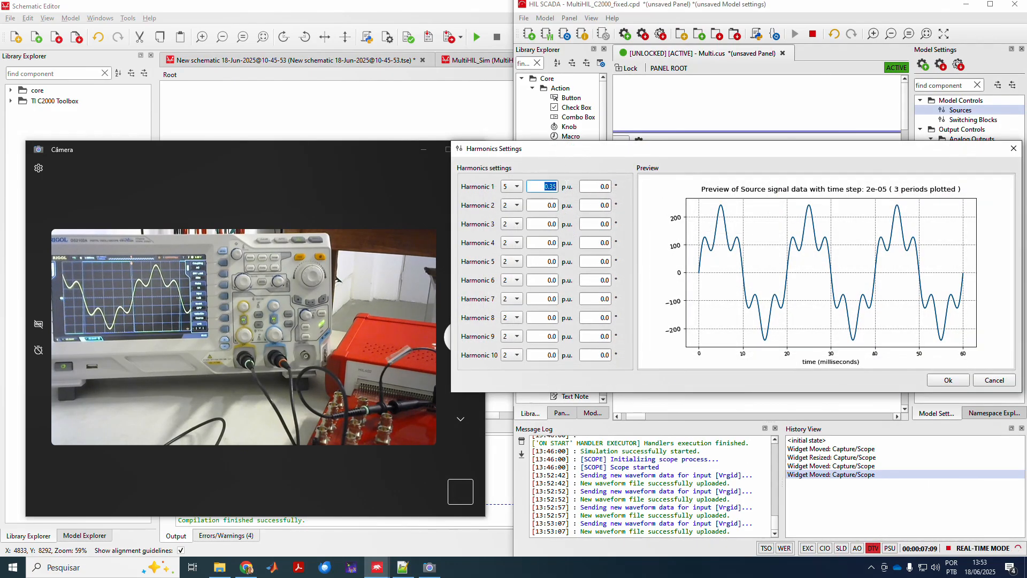
type("0.15")
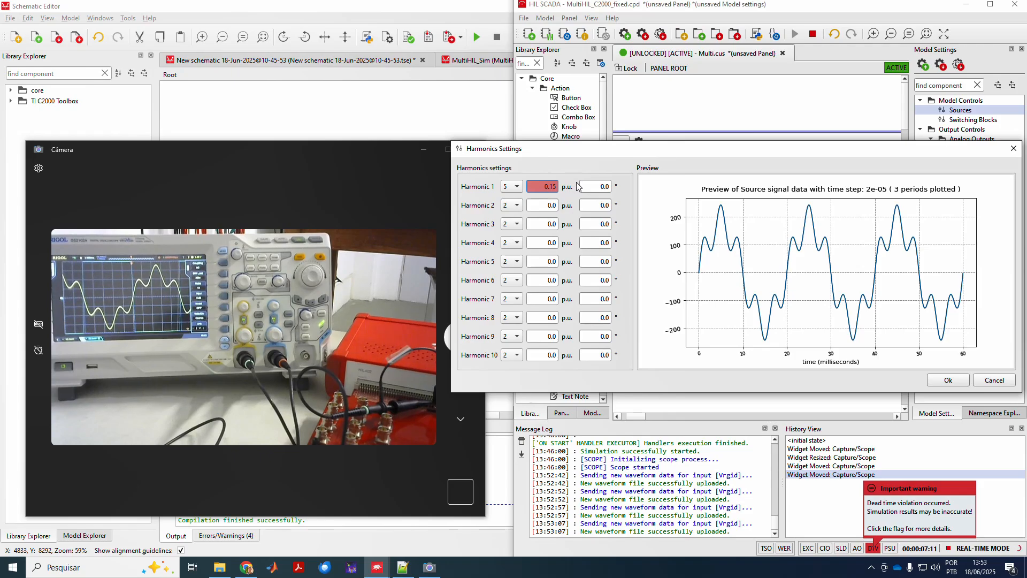
left_click(955, 381)
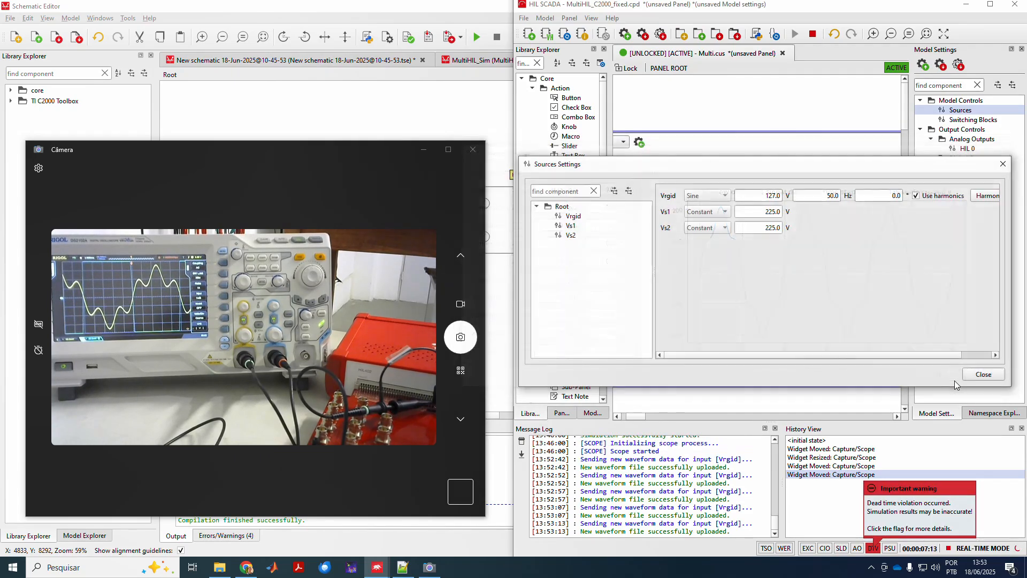
Close Sources Settings, maximize HIL SCADA, and bring up the live oscilloscope camera view.
left_click(983, 374)
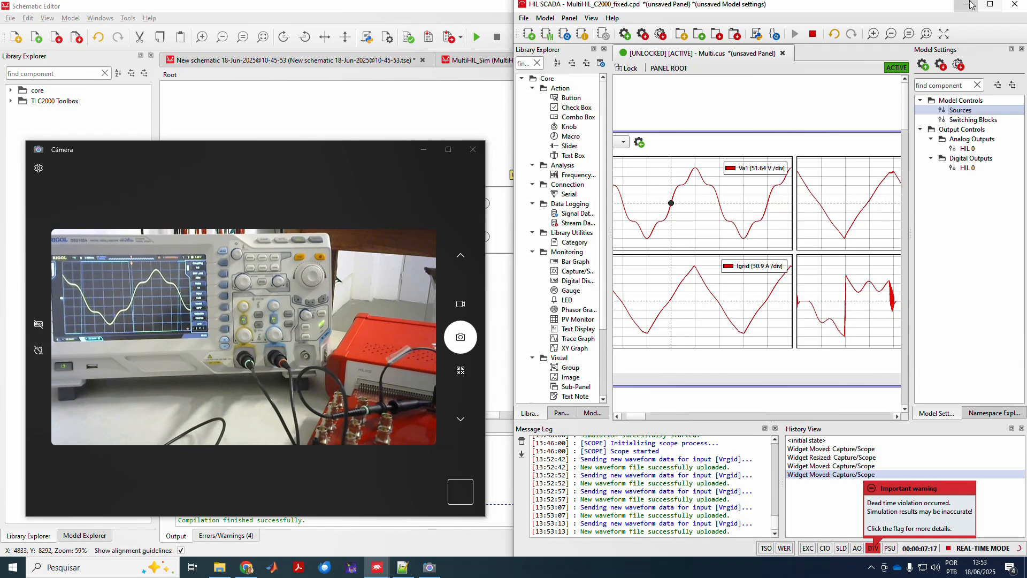
left_click(990, 4)
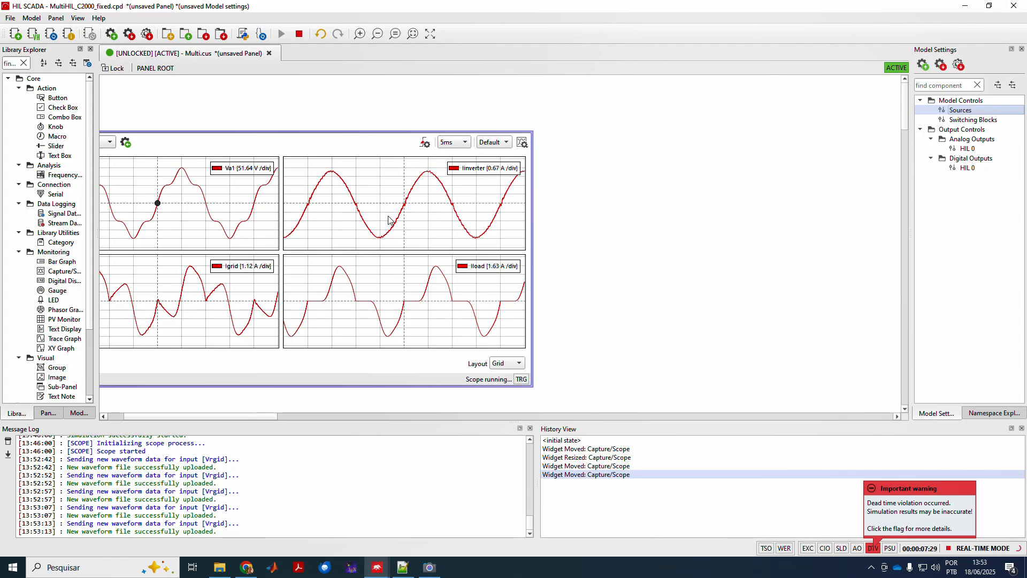
left_click(429, 567)
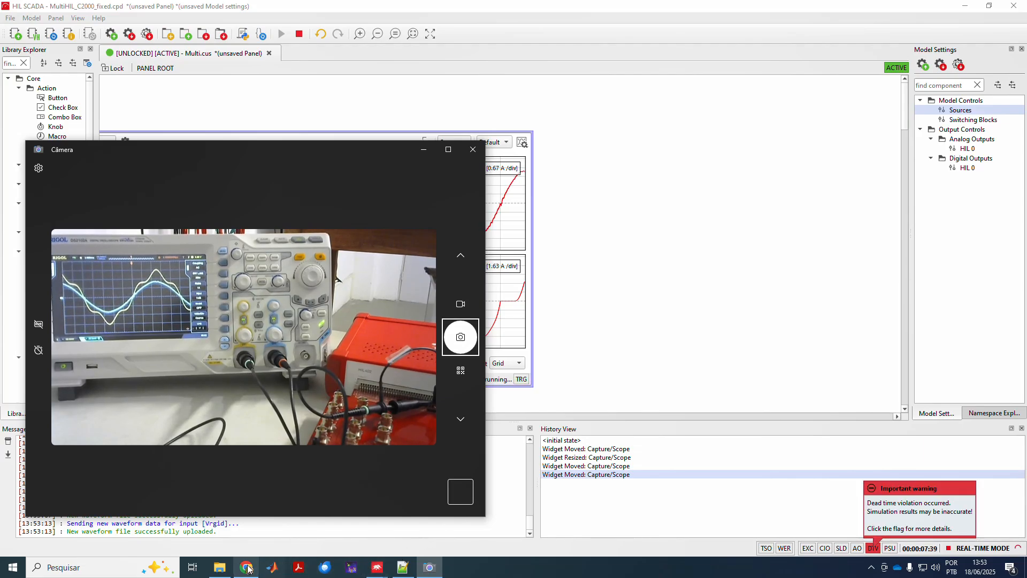
Briefly view the presentation slides, deselect the diagram group, and return to the camera feed.
left_click(247, 568)
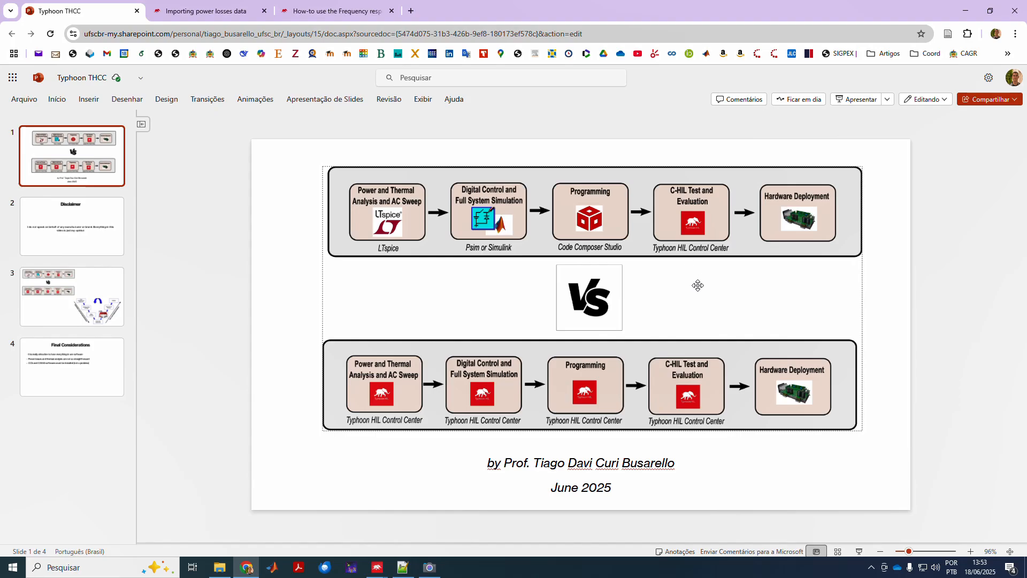
key("Escape")
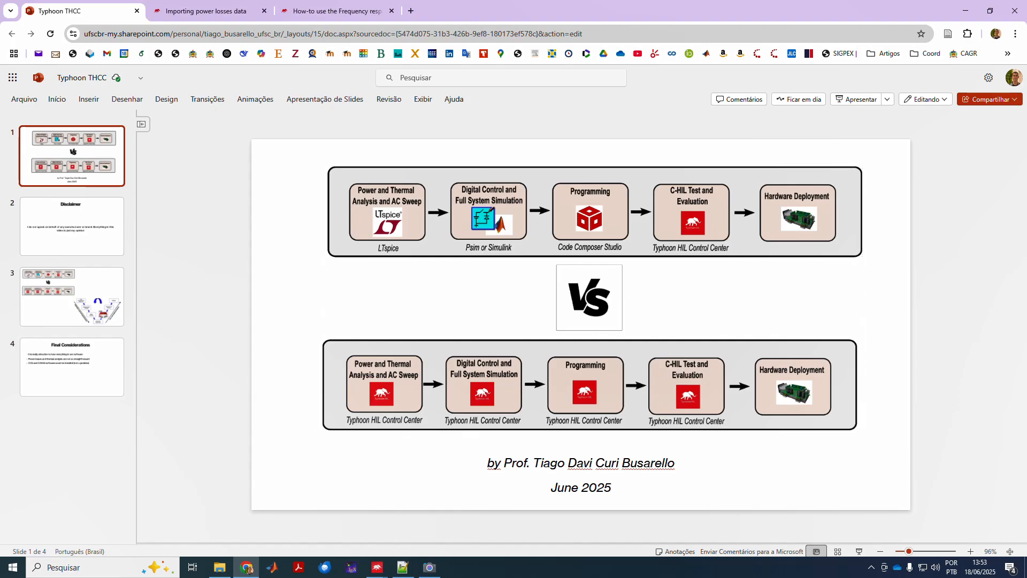
left_click(430, 567)
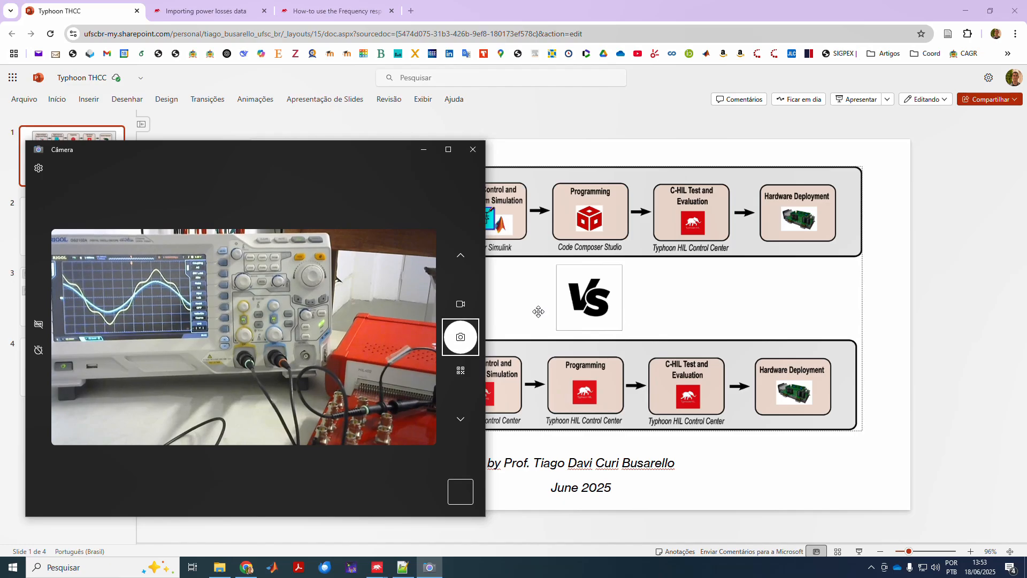
Return to HIL SCADA and shift the Capture/Scope widget right to show all four traces.
mouse_move(377, 567)
left_click(454, 532)
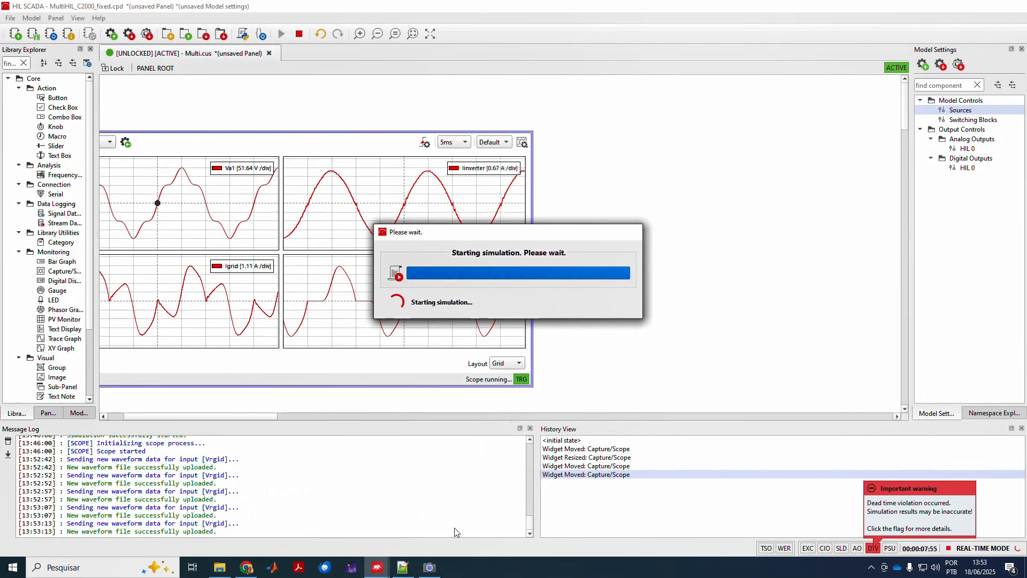
left_click_drag(373, 185, 416, 180)
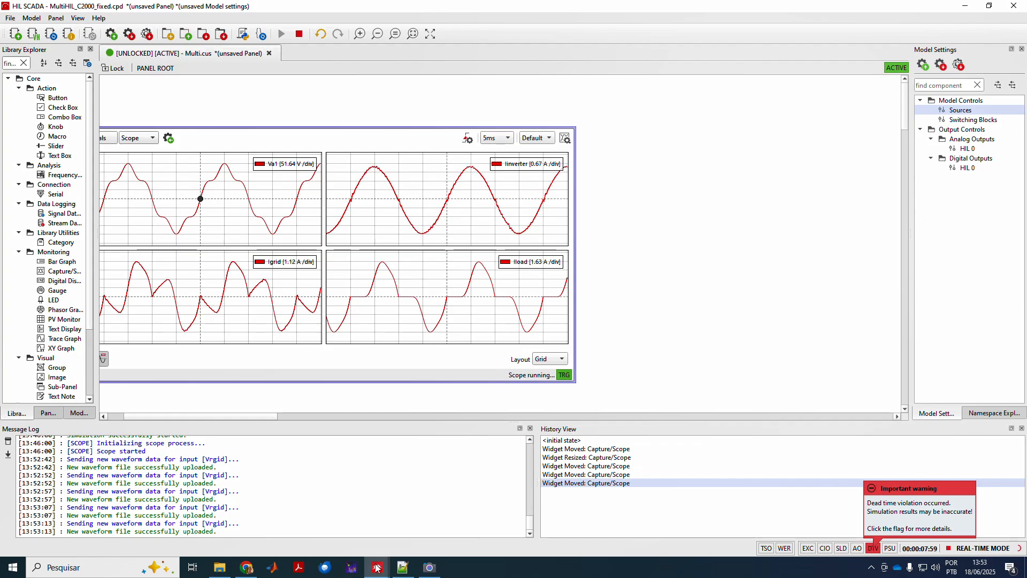
Bring up Schematic Editor and select, then deselect, the control subsystem block.
mouse_move(377, 567)
left_click(369, 527)
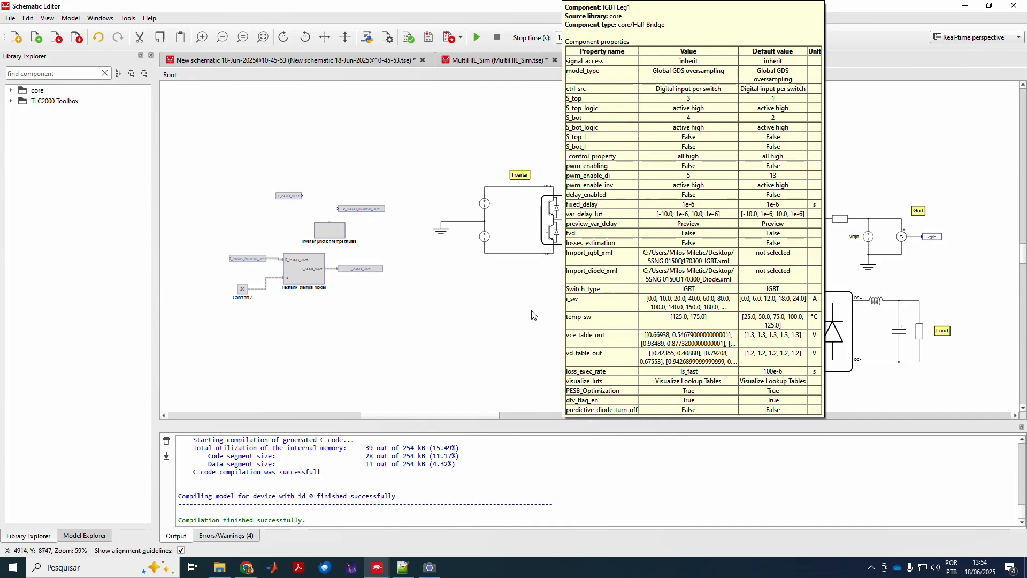
left_click(529, 318)
left_click(728, 139)
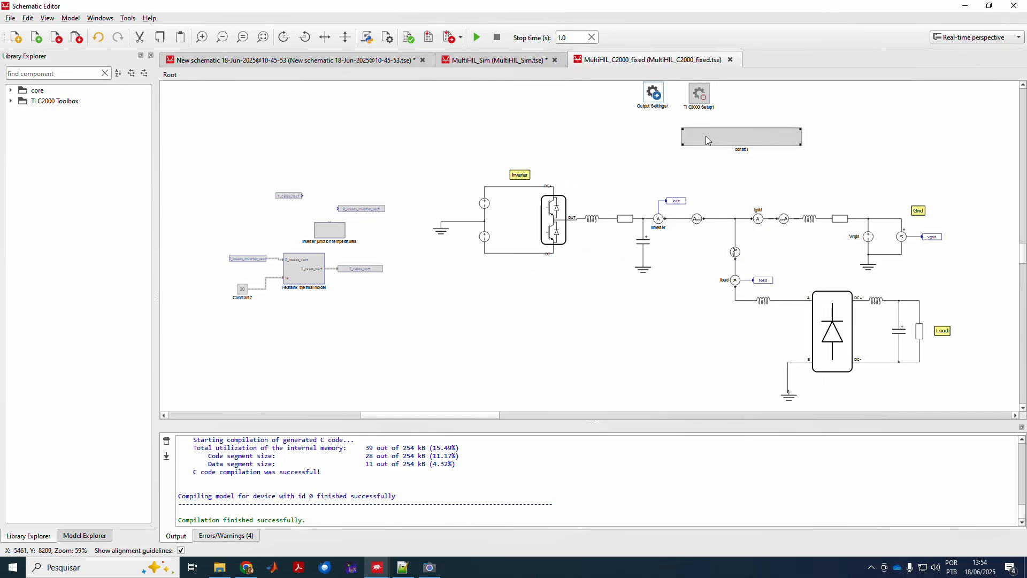
left_click(504, 81)
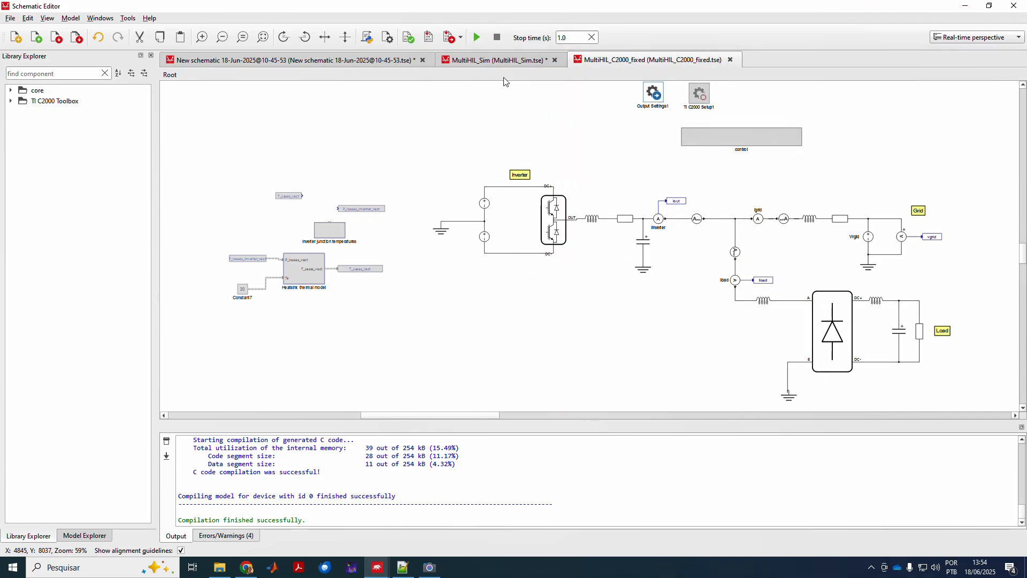
Review the MultiHIL_Sim, IGBT1/Diode1 and MultiHIL_C2000_fixed schematics, then show slide 4, Final Considerations.
left_click(470, 63)
left_click(327, 62)
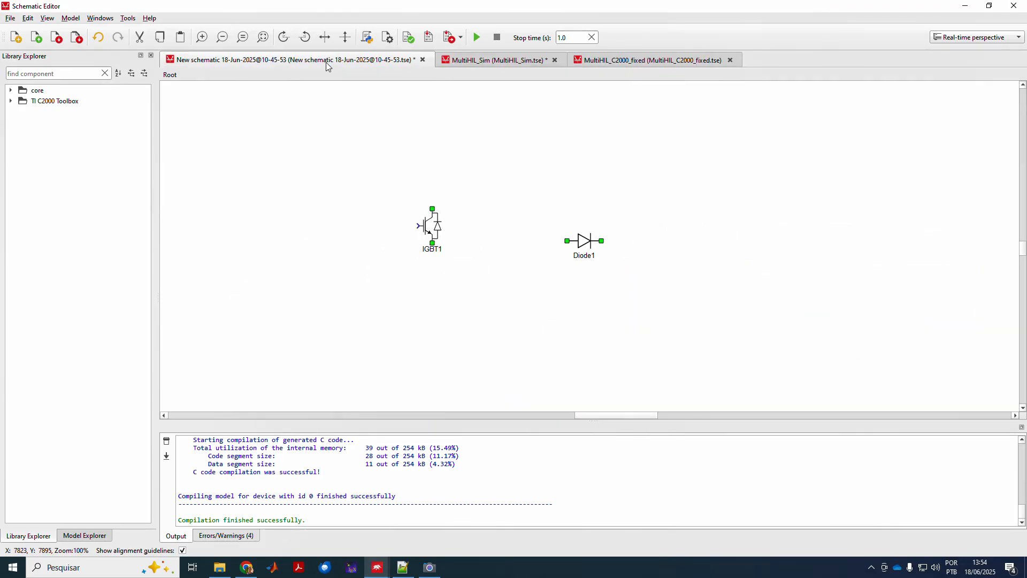
left_click(521, 63)
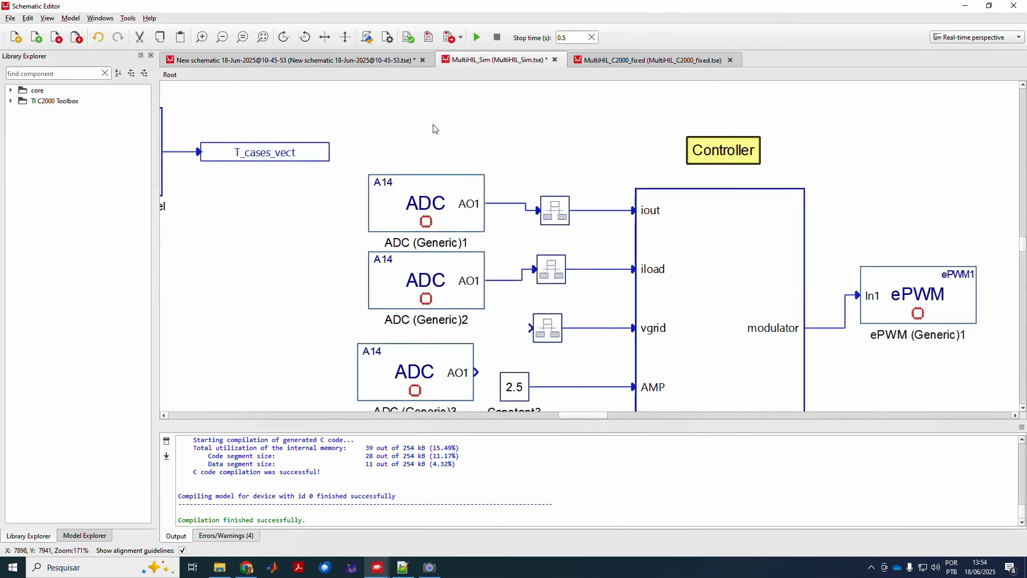
scroll(434, 129, "down", 5)
left_click(653, 60)
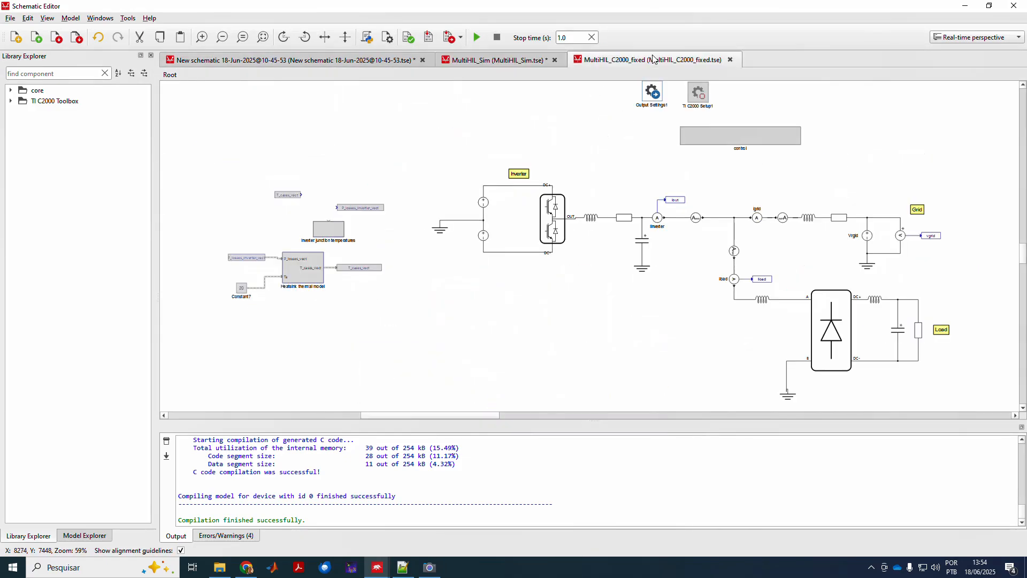
left_click(245, 566)
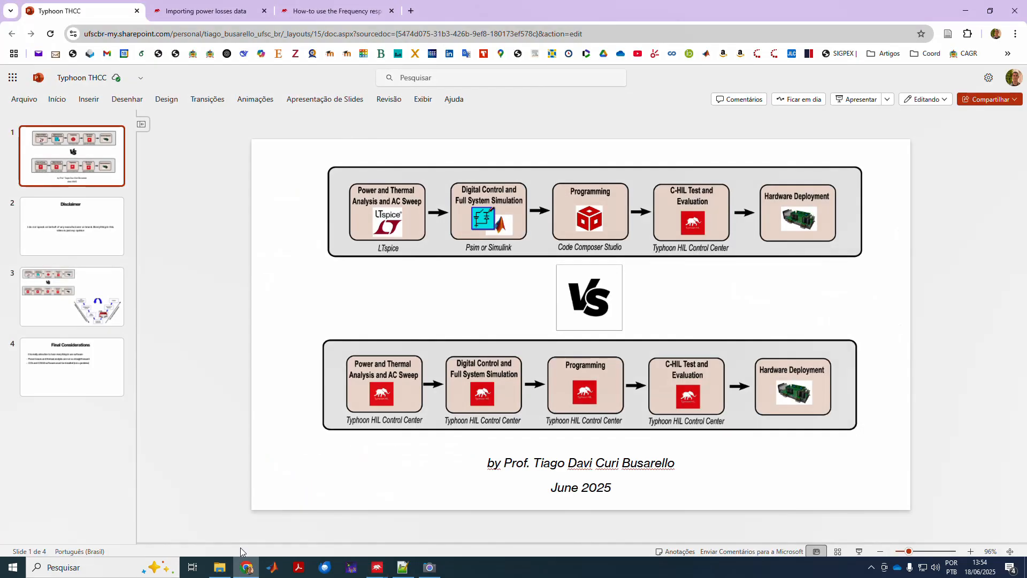
left_click(86, 371)
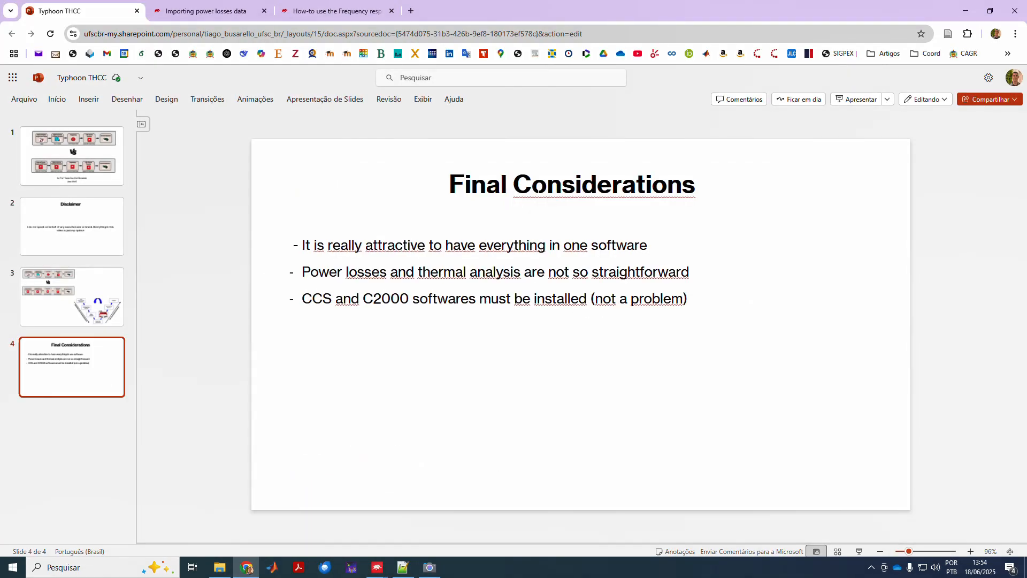